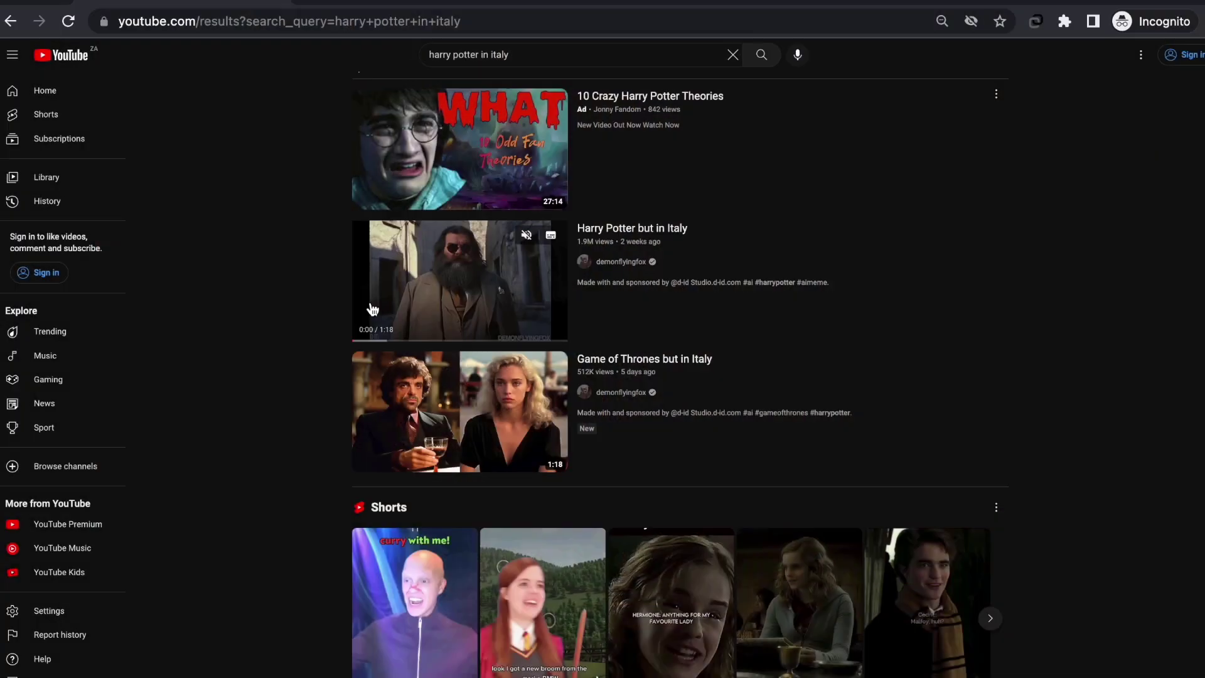
Scroll down through the YouTube 'harry potter in italy' search results
scroll(302, 332, down, 10)
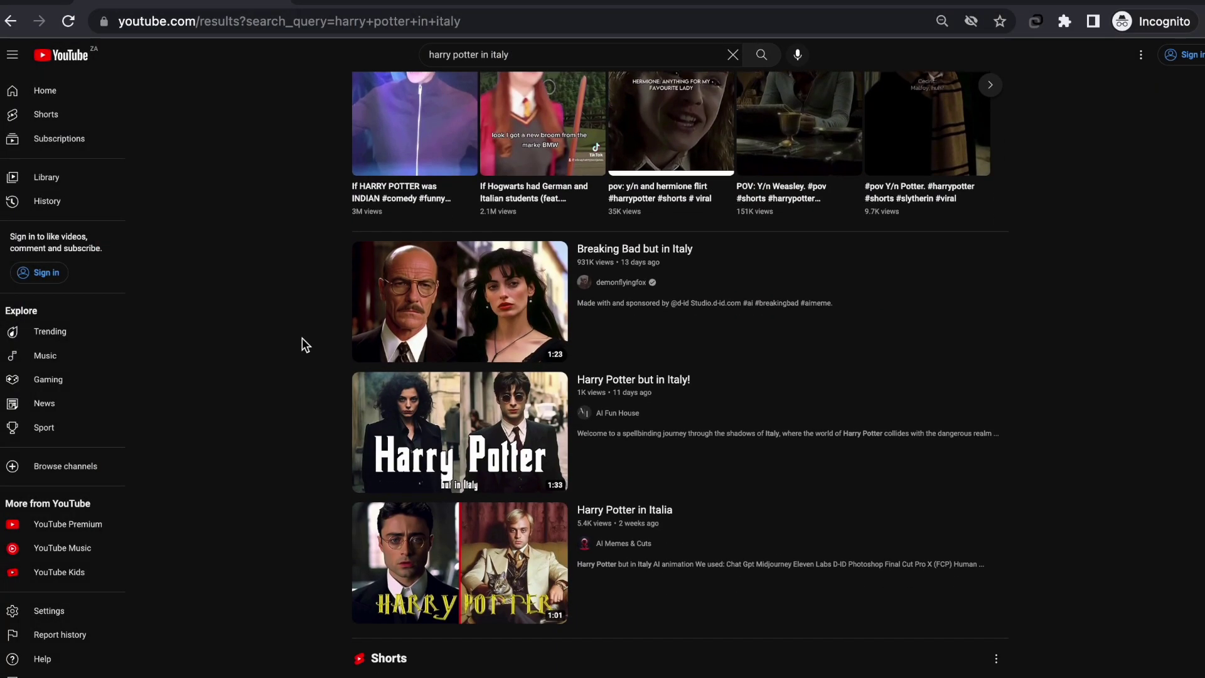
scroll(303, 345, down, 14)
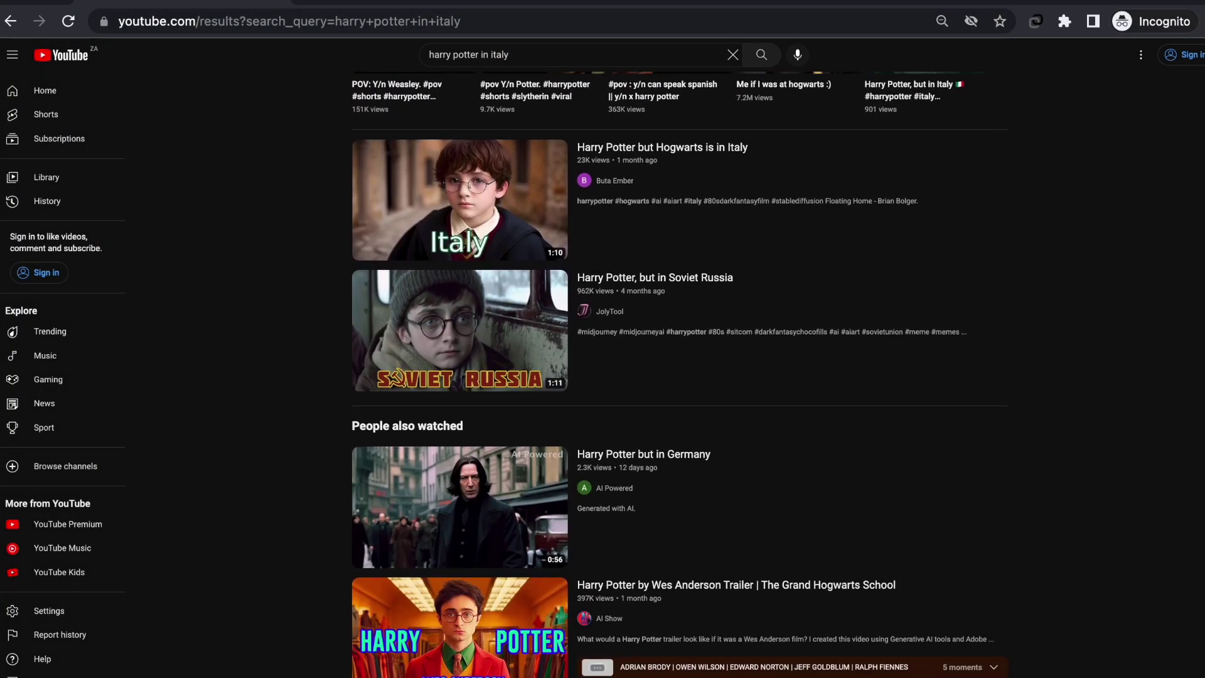
scroll(266, 333, down, 11)
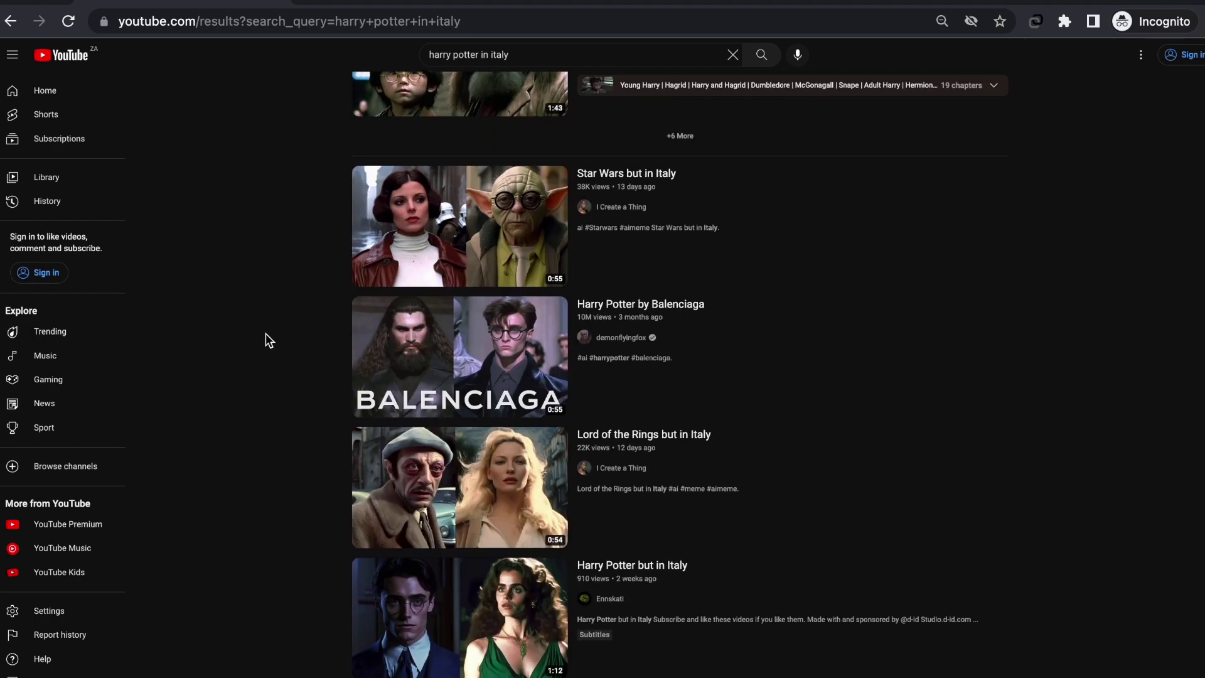
scroll(265, 342, down, 2)
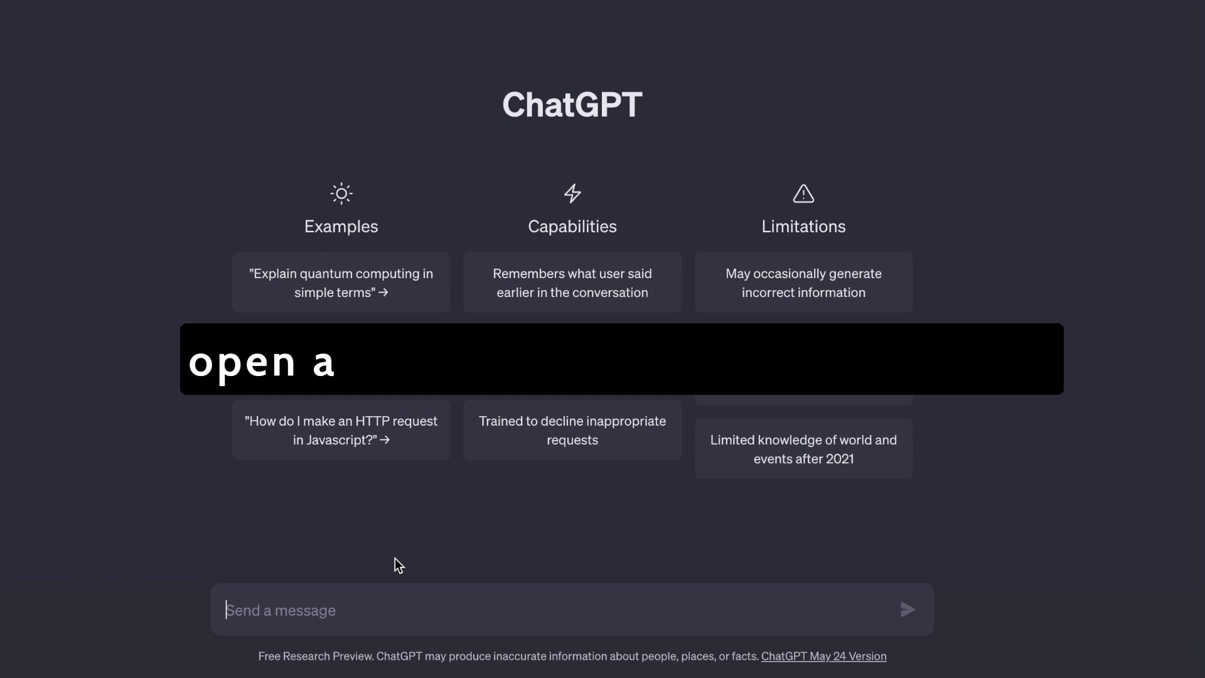
Send the ten-Harry-Potter-characters request, then the Italian director close-up shot prompt
text(Give me the names of the 10 most popular Harry Potter characters.)
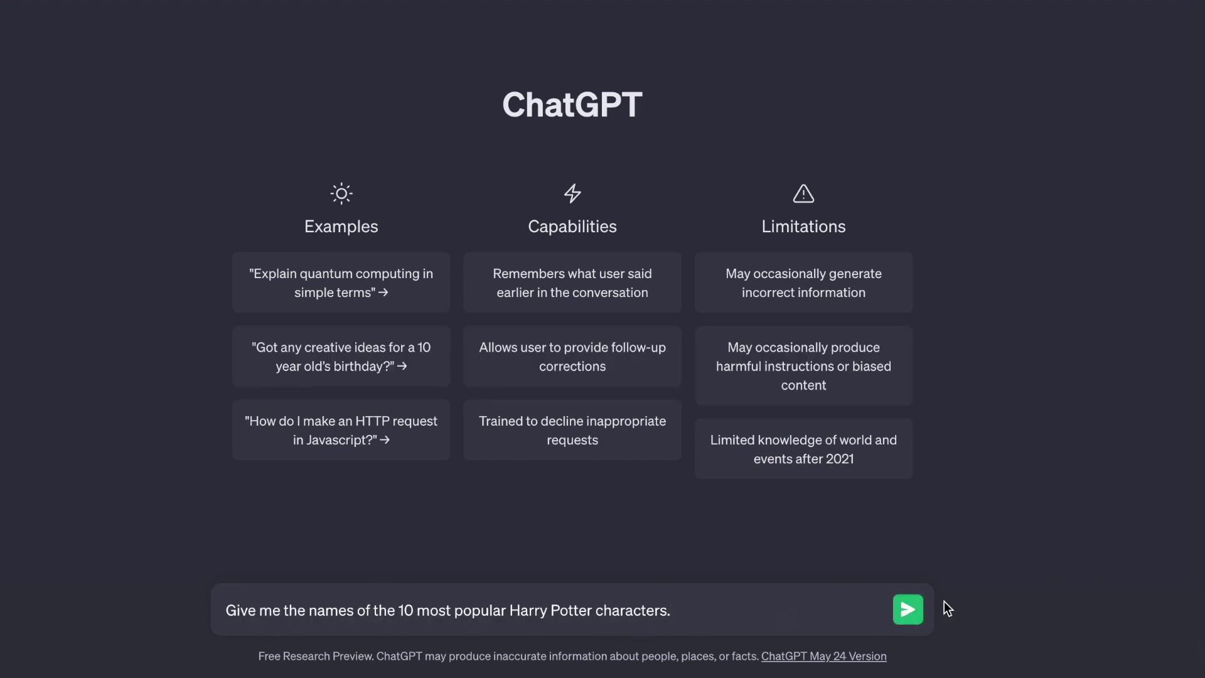
click(911, 612)
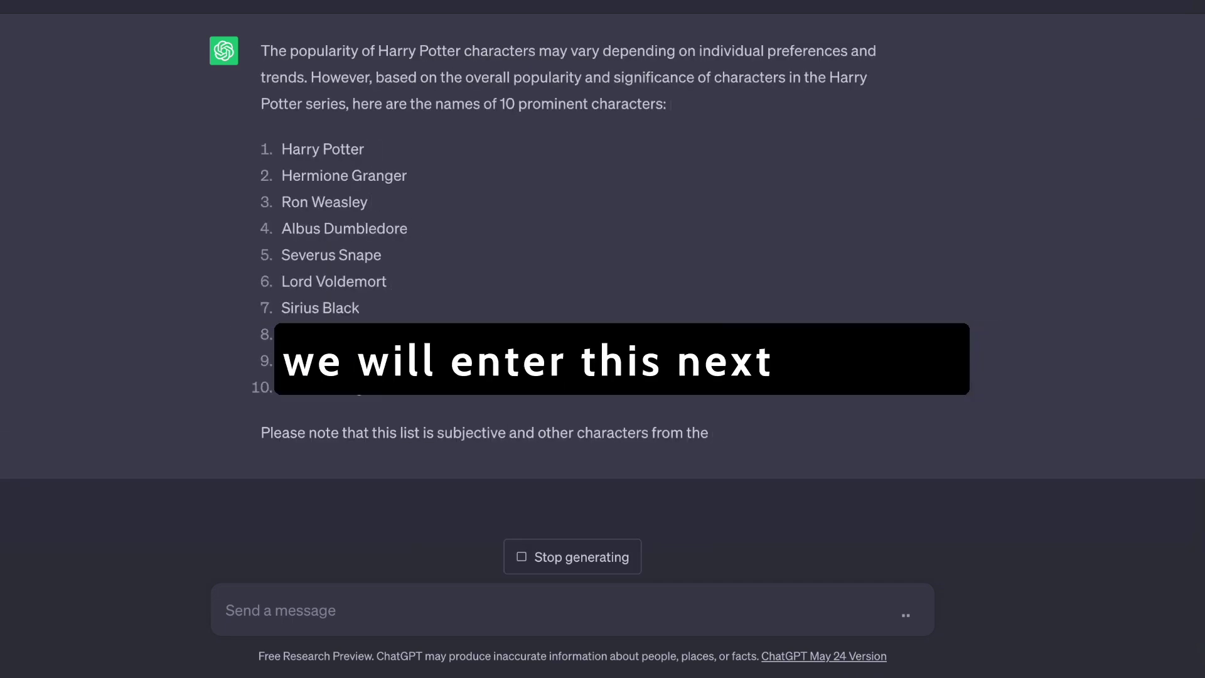
click(337, 600)
text(Now, you are an Italian movie director with 25 years of experience. I want you to create a medium close-up shot with each character from Harry Potter in a unique 80’s Italian scene for a mafia film. Just write the name of the character and the shot. Each character needs to stare directly at the camera and be in the middle of the frame. Remember, it's a 1980’s Italian mafia movie.)
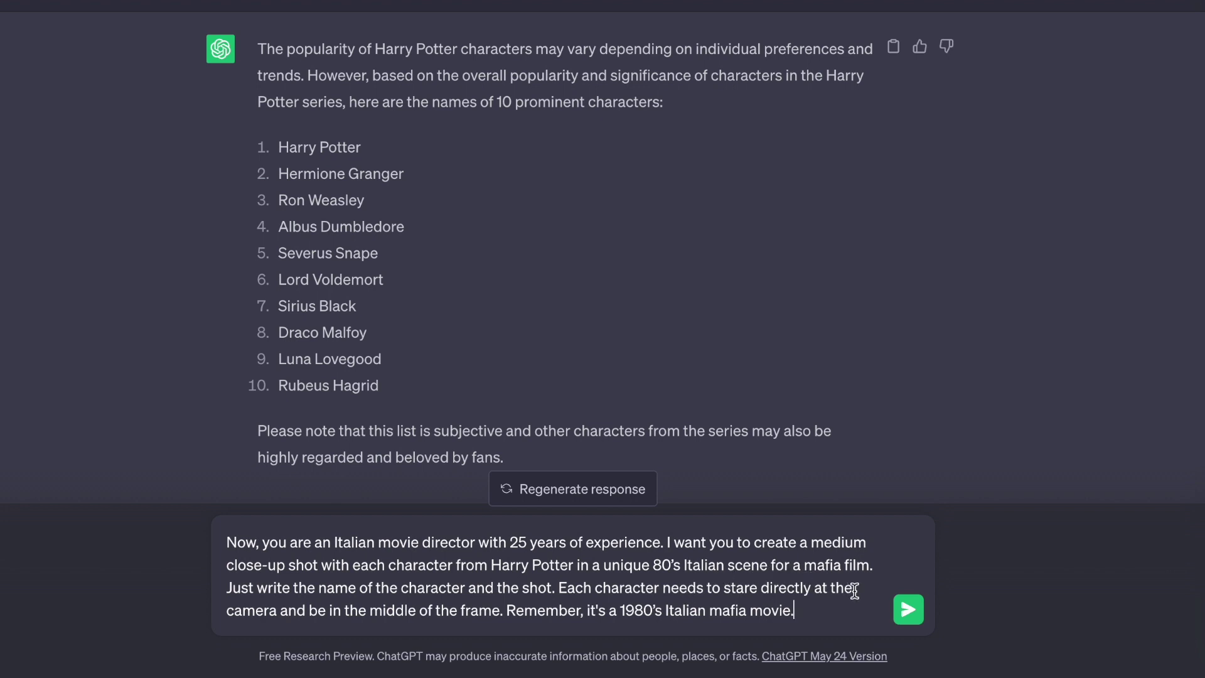
click(907, 610)
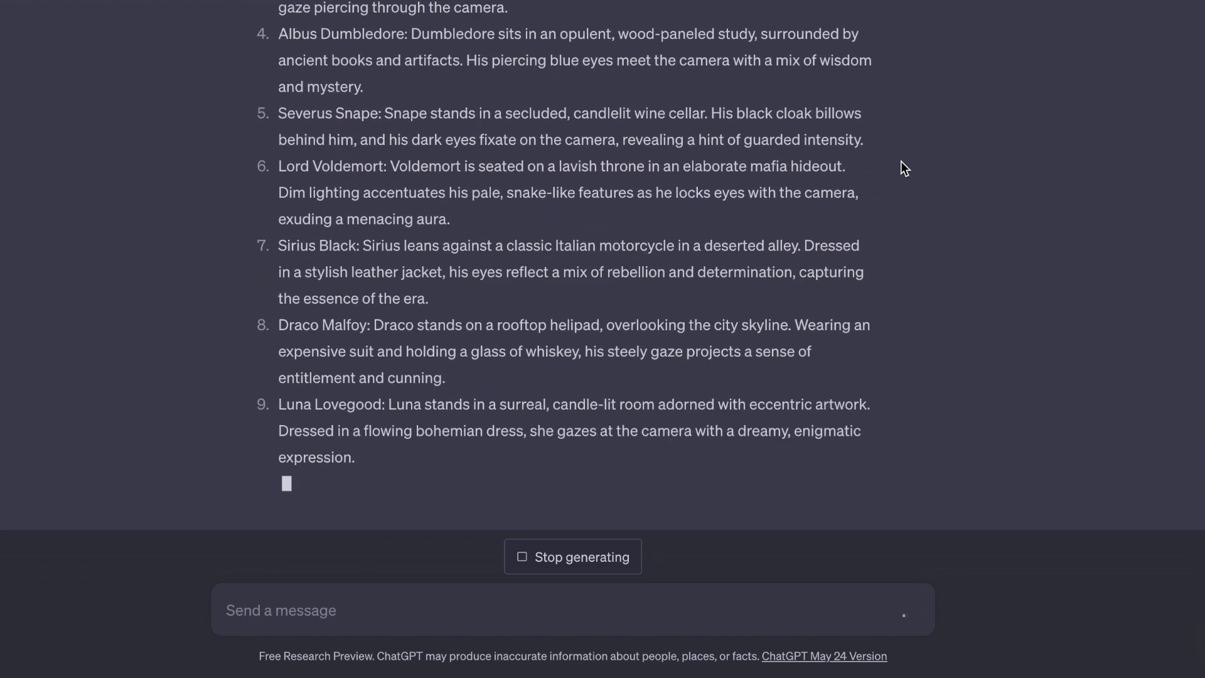
Paste the Midjourney prompt template into the ChatGPT message box
scroll(913, 205, up, 2)
scroll(908, 222, down, 5)
click(304, 618)
text(Ok, now this is a prompt that I use to generate images from another AI image generation tool called Midjourney: '1980 screengrab of actor Hermione Granger, movie scene, 80's italian mafia movie --ar 3:2 --v 5. Just say 'Y' if you understand.)
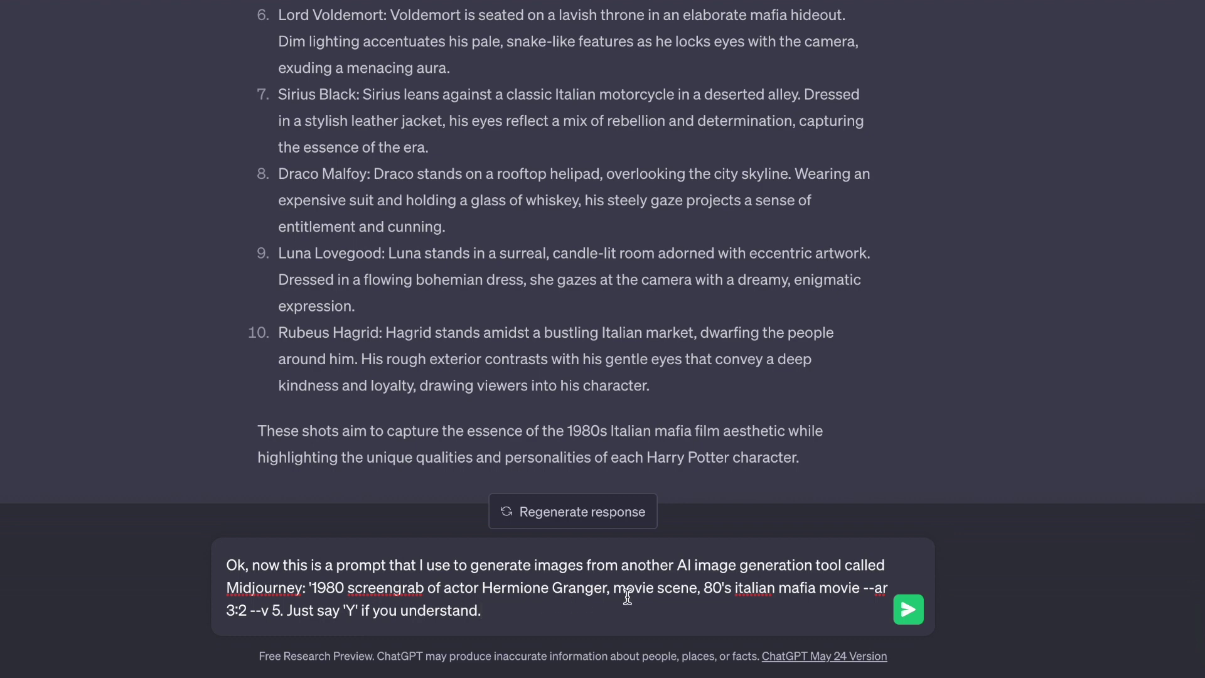
Insert Hermione's scene description into the template right after 'Granger.'
scroll(608, 358, up, 10)
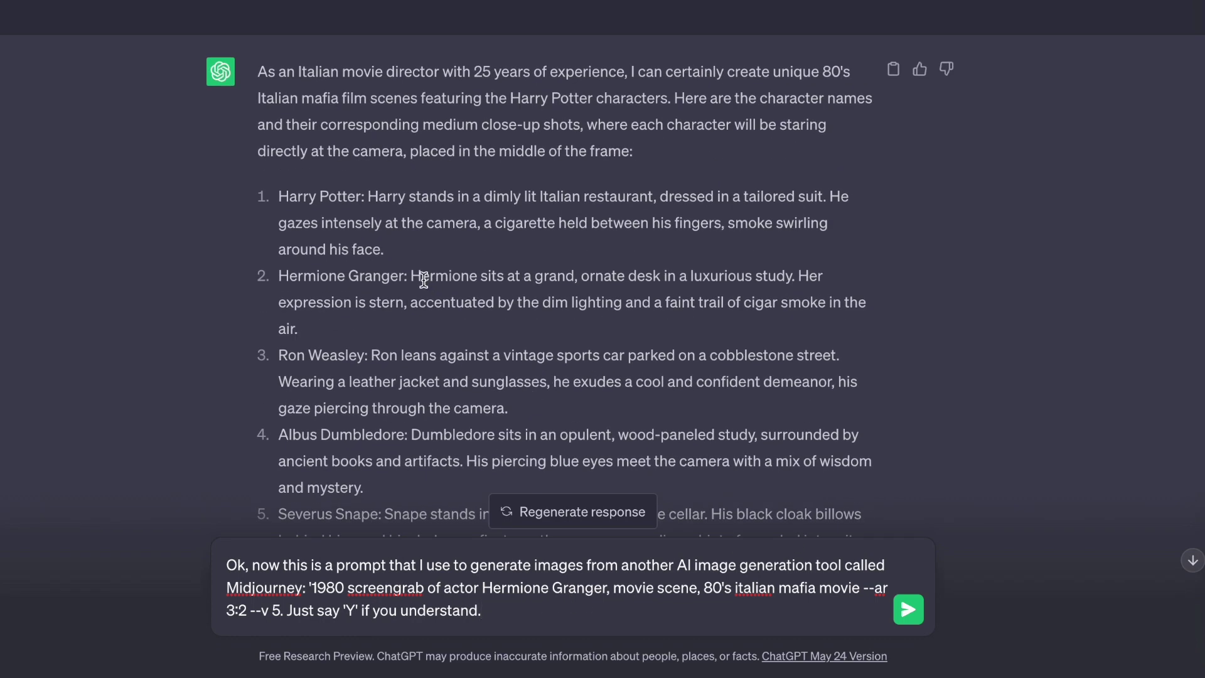
drag(417, 276, 411, 315)
right_click(426, 302)
click(454, 347)
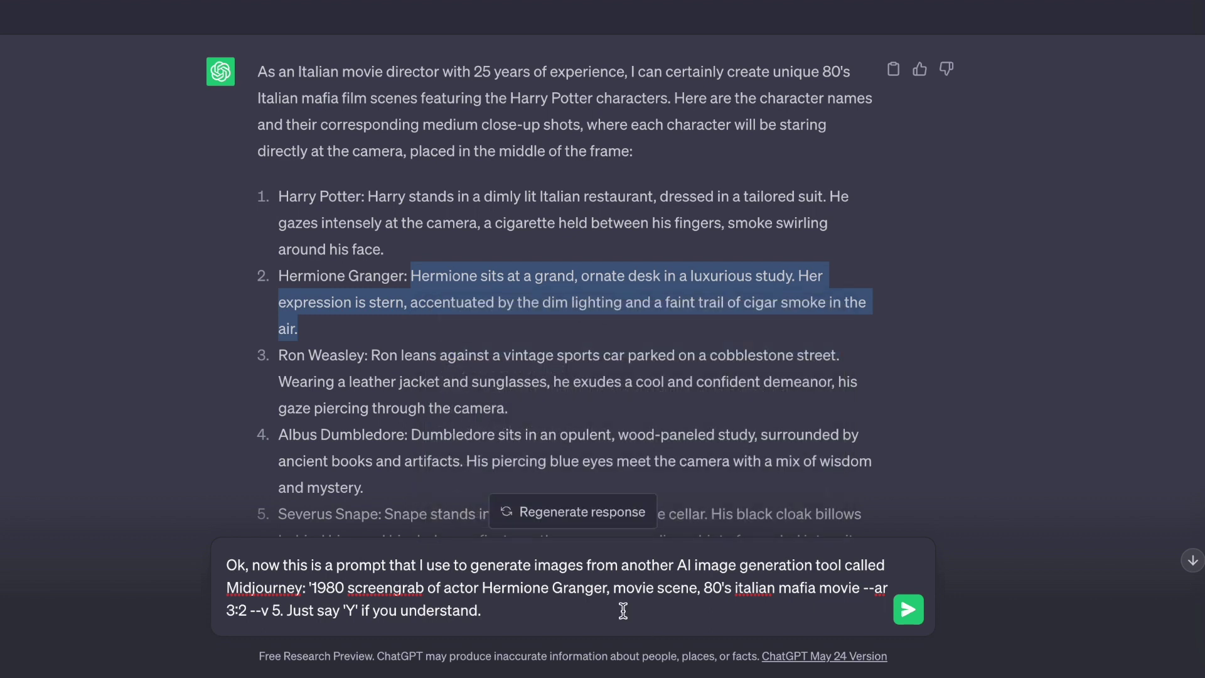
click(616, 588)
text(,)
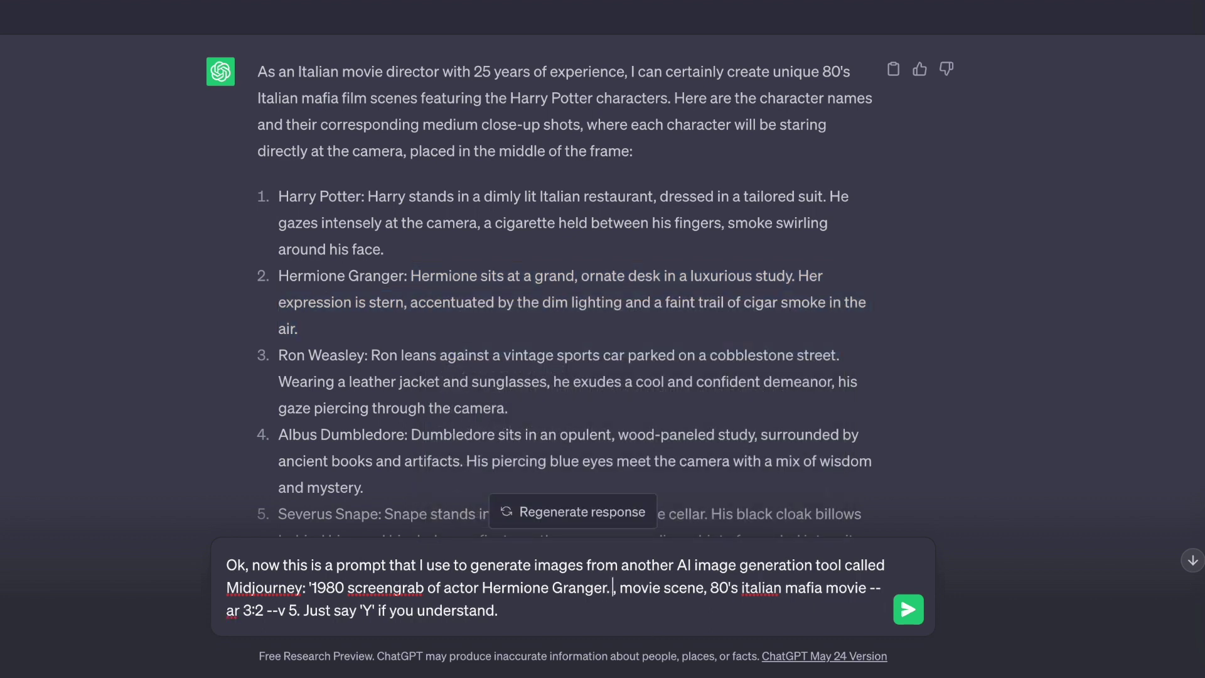
key(ctrl+v)
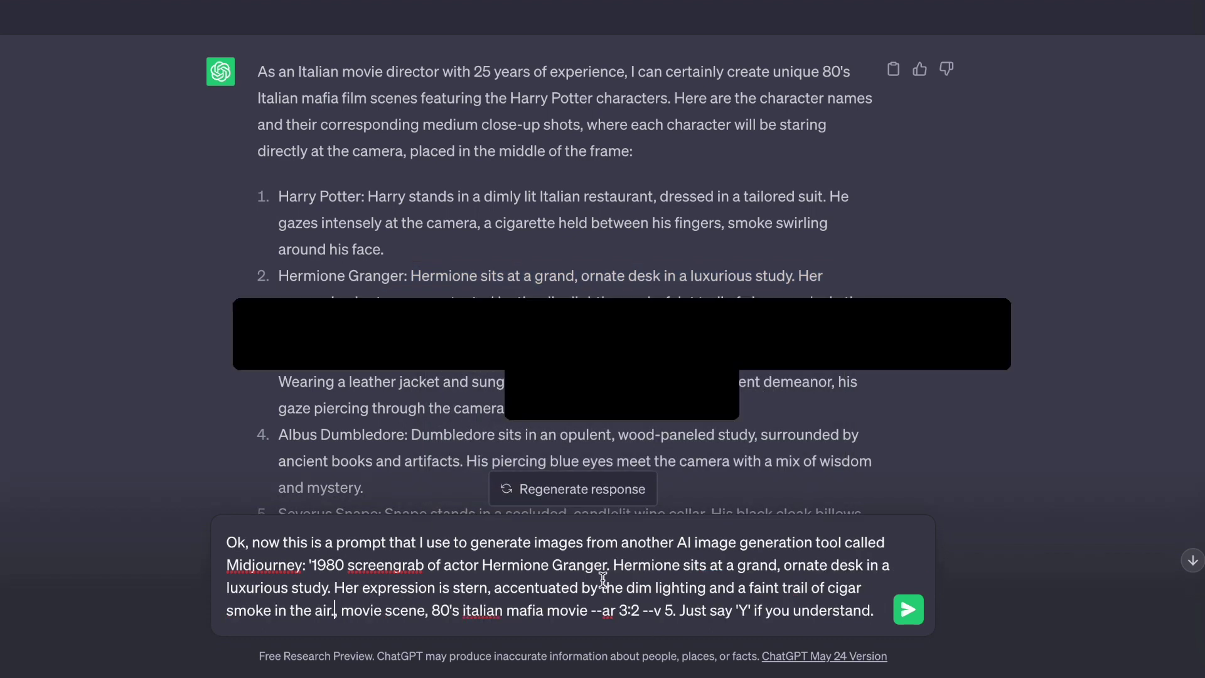
key(BackSpace)
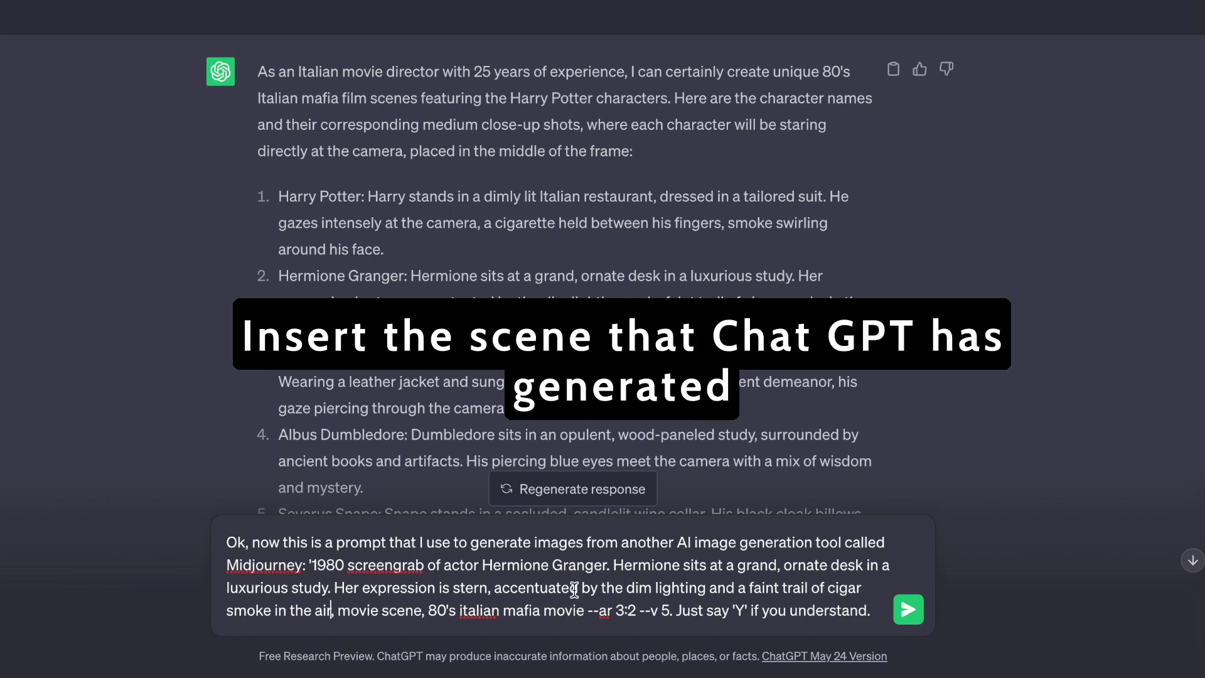
drag(410, 276, 521, 322)
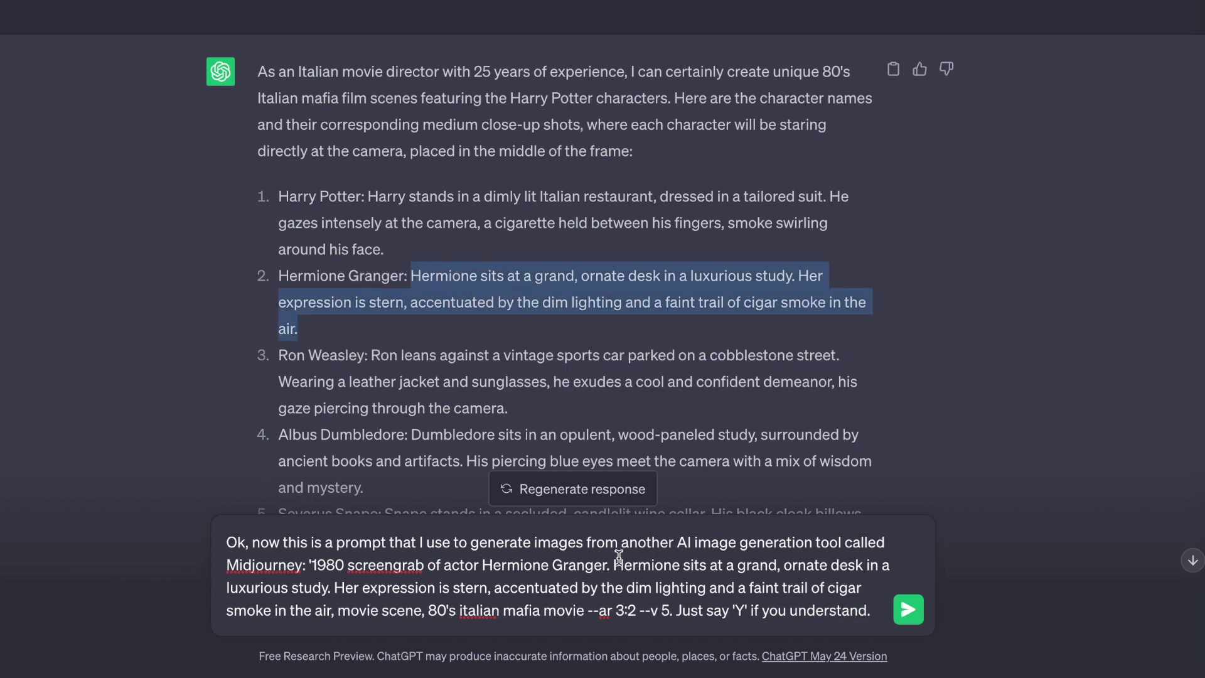
drag(614, 564, 347, 612)
click(369, 612)
Send the template and the request to rewrite it for every character, then review the replies
click(908, 610)
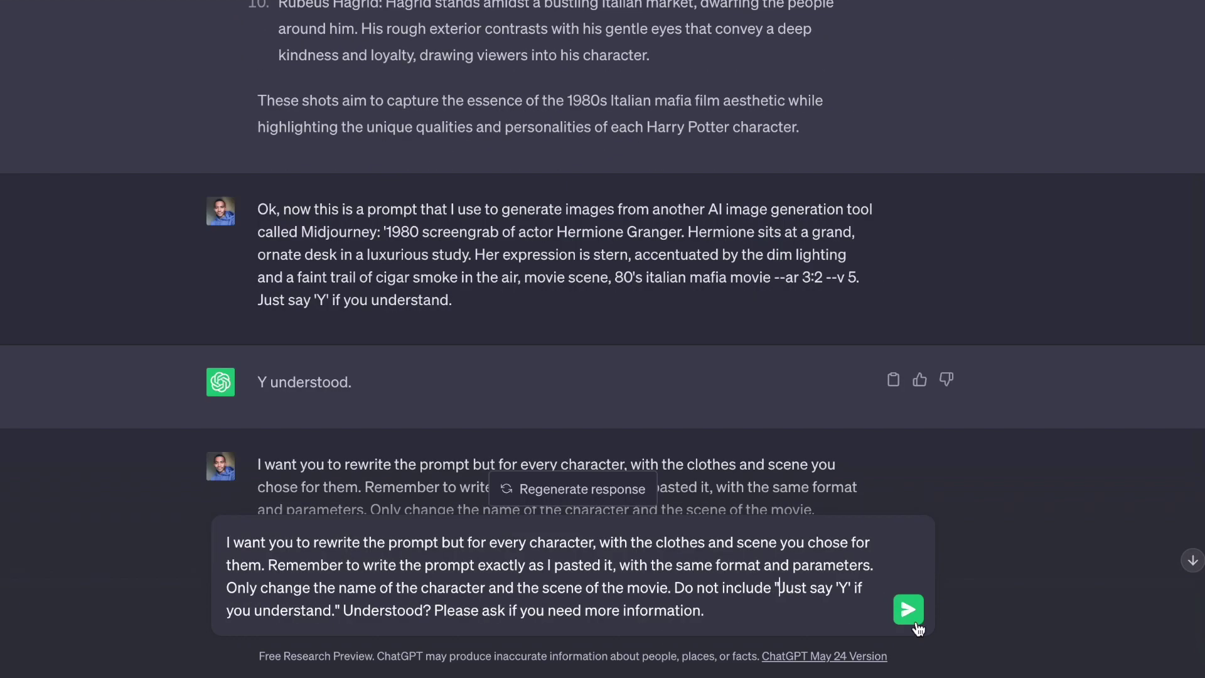
click(907, 609)
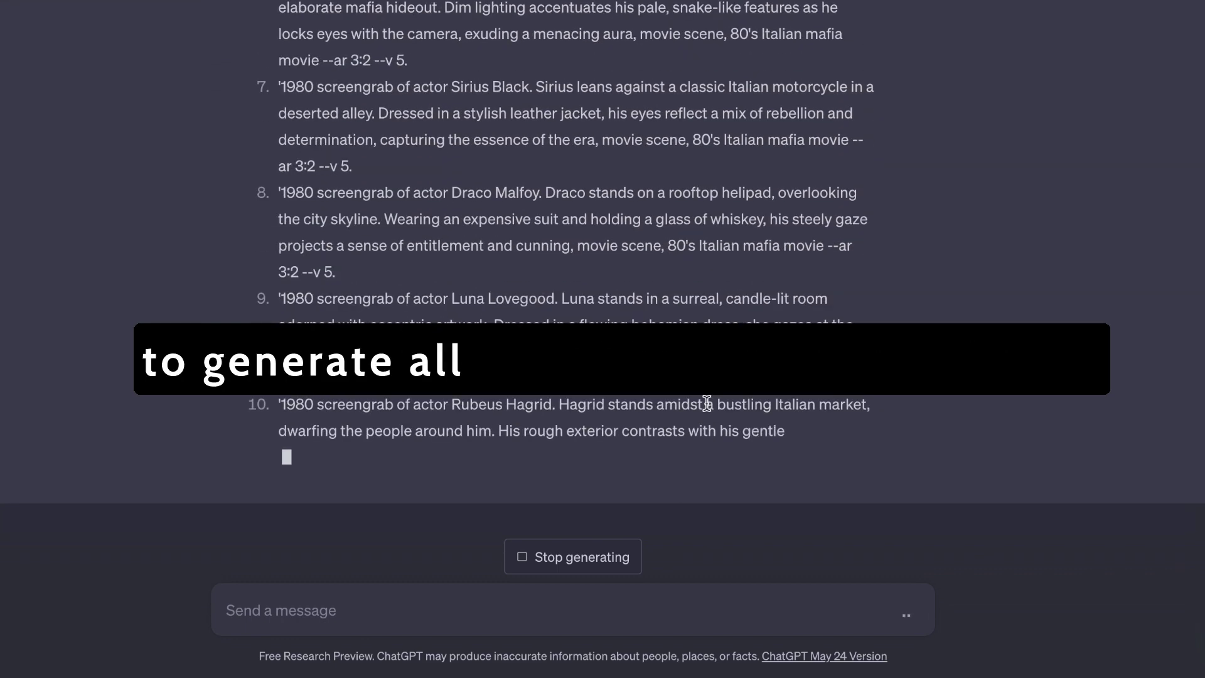
scroll(591, 408, up, 14)
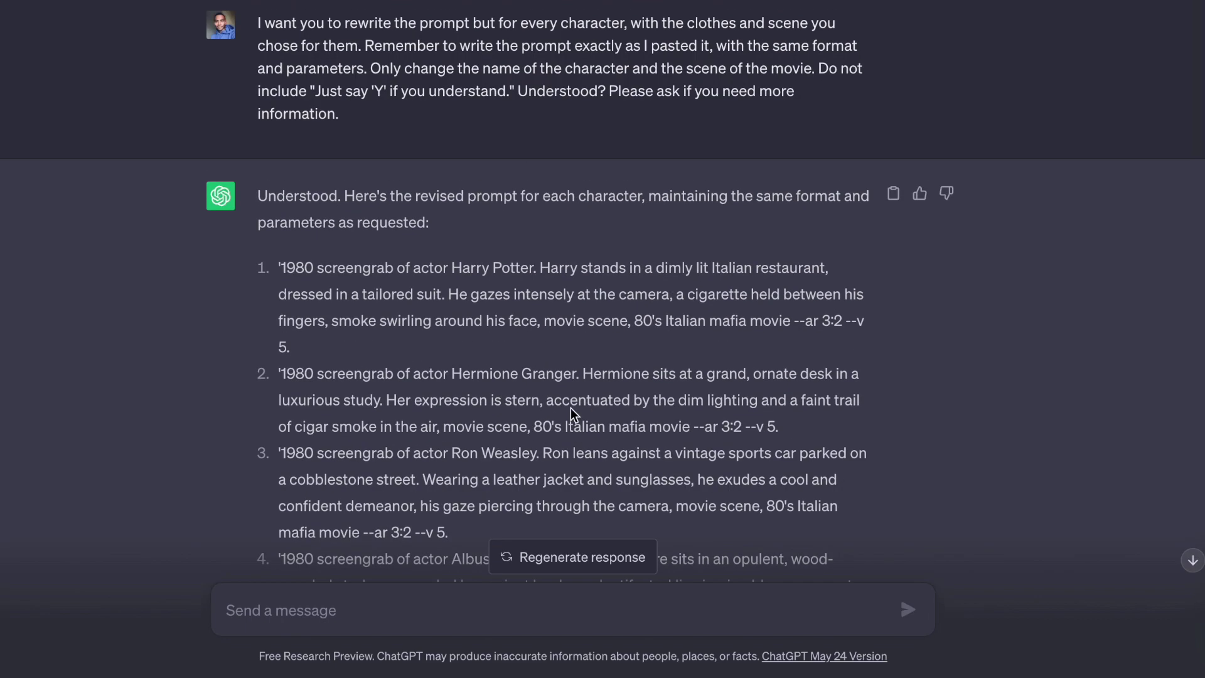
scroll(467, 179, down, 7)
scroll(384, 25, up, 2)
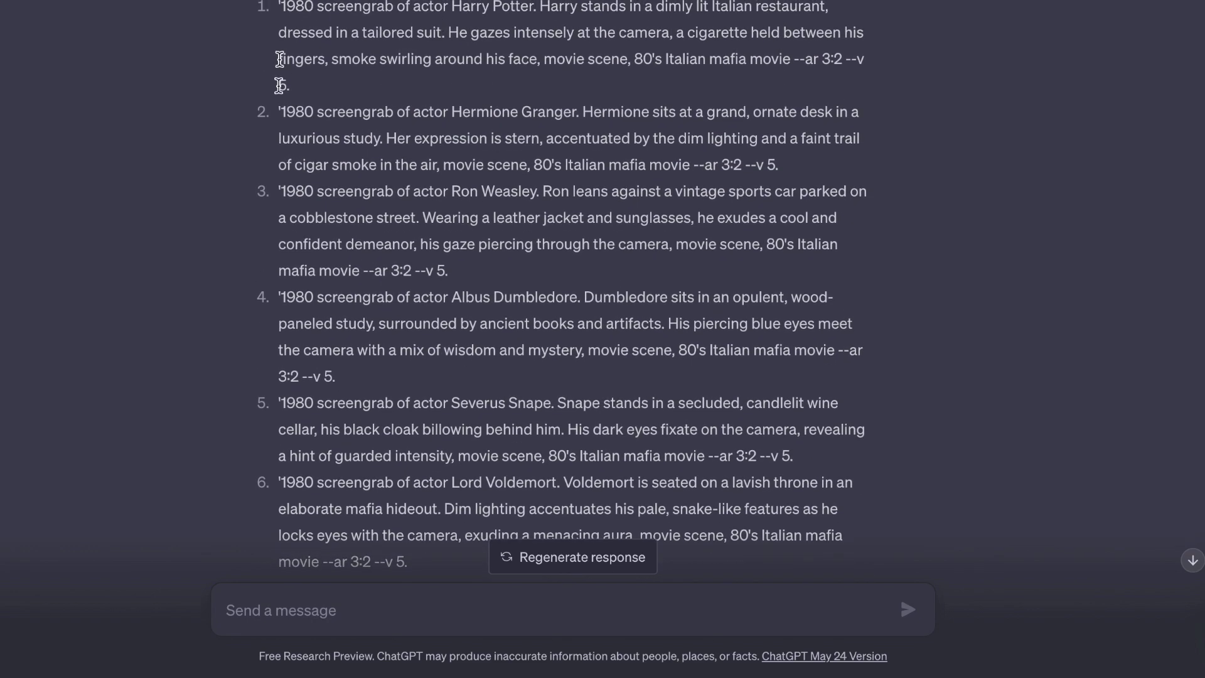
scroll(277, 83, down, 8)
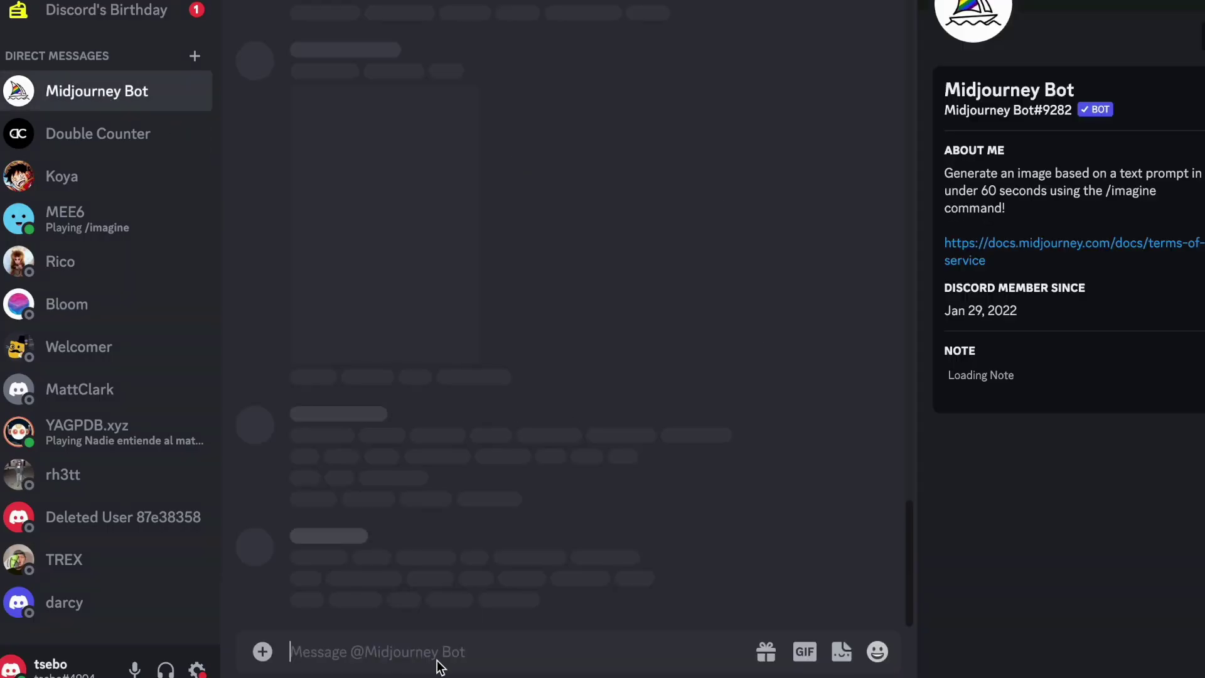
Submit the Harry Potter and Hermione Granger prompts to Midjourney with /imagine
text(/im)
key(Tab)
key(ctrl+v)
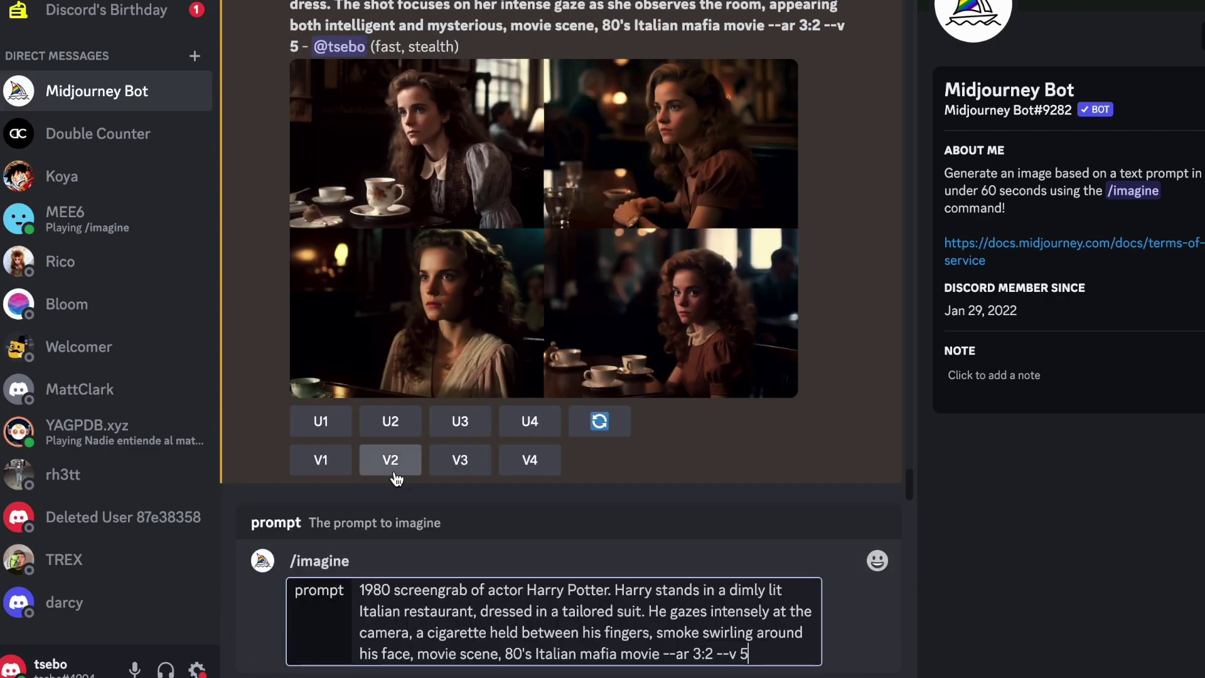
key(Return)
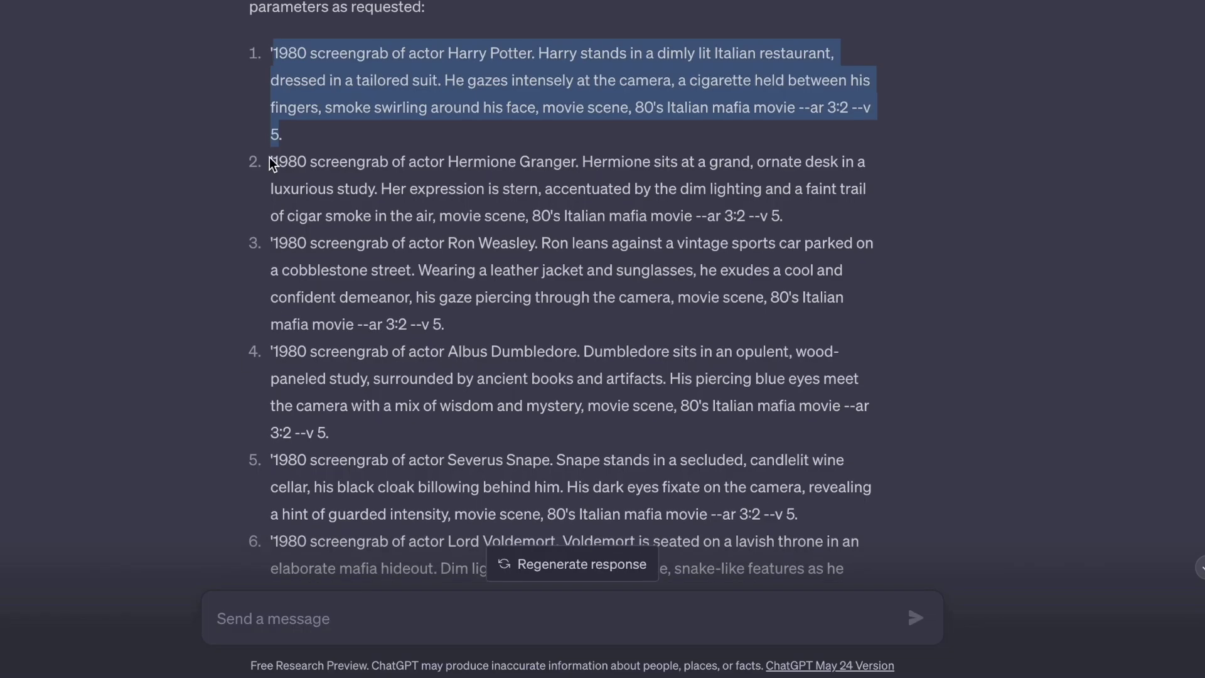
drag(269, 157, 784, 221)
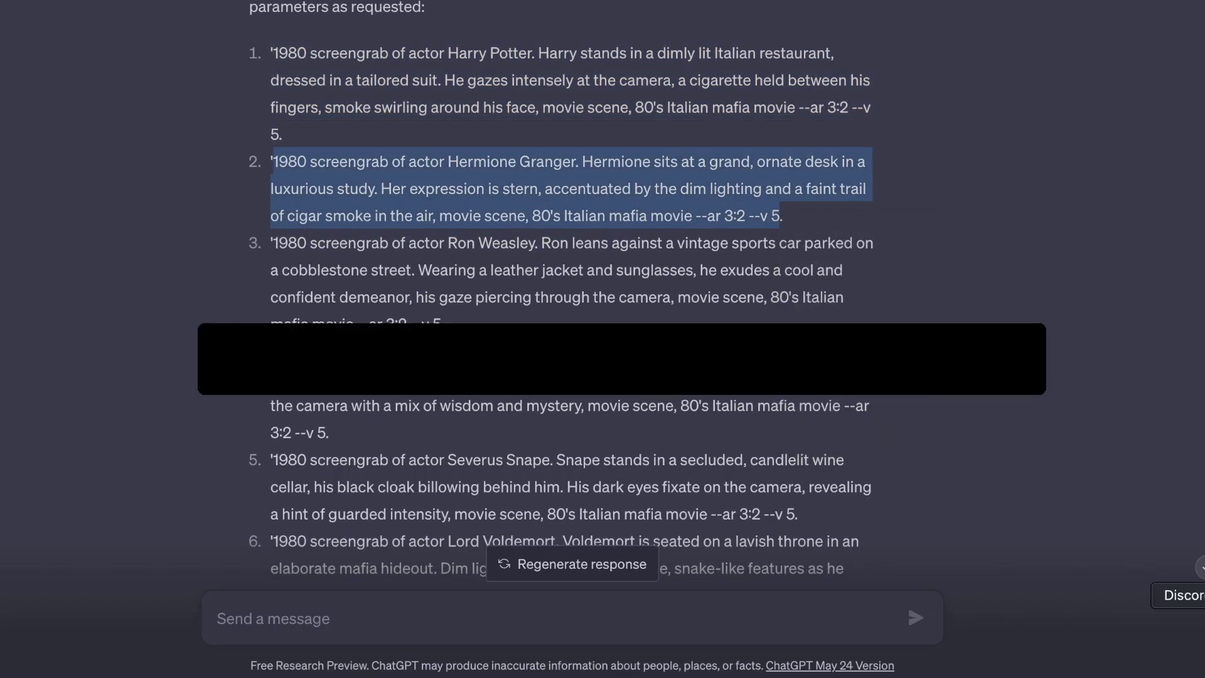
text(/)
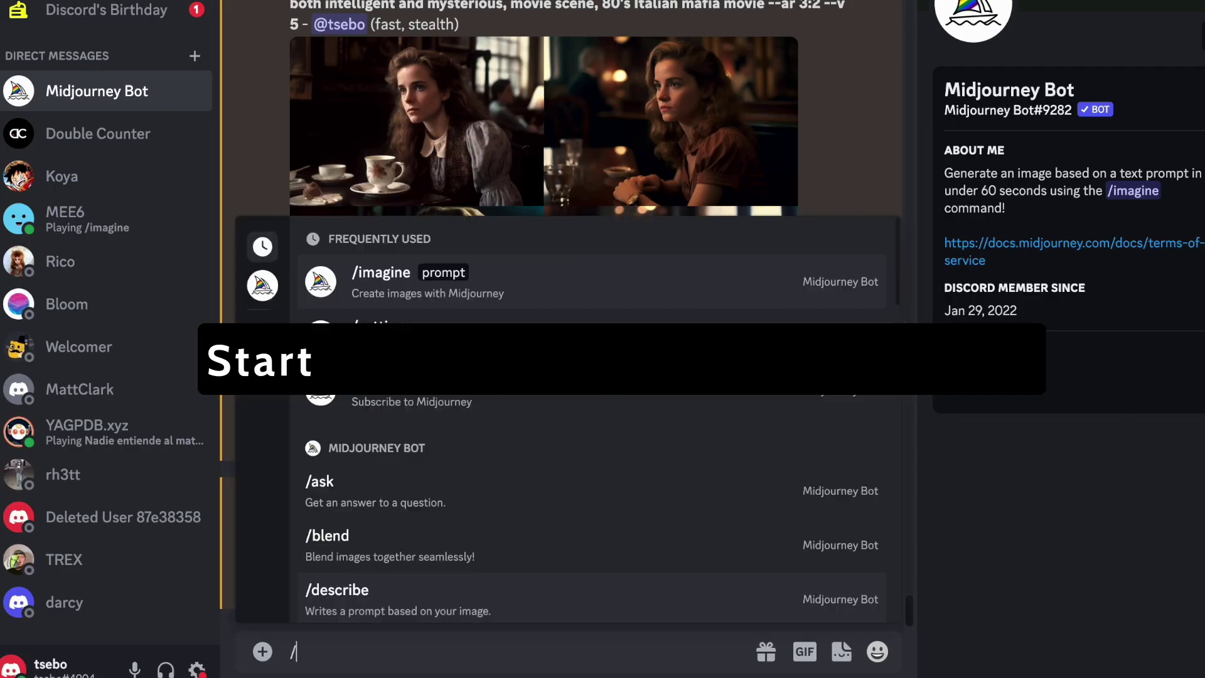
key(Tab)
key(ctrl+v)
key(Return)
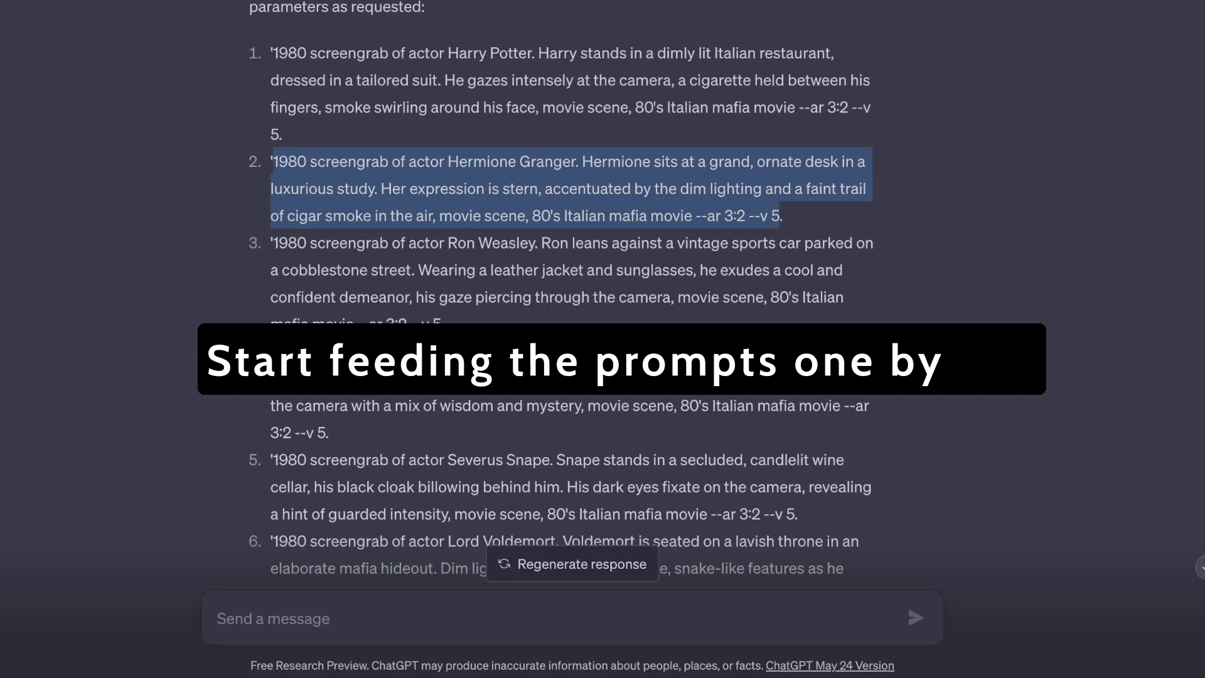
Copy Ron Weasley's and Albus Dumbledore's prompts into /imagine commands
drag(272, 170, 352, 288)
right_click(550, 238)
click(572, 274)
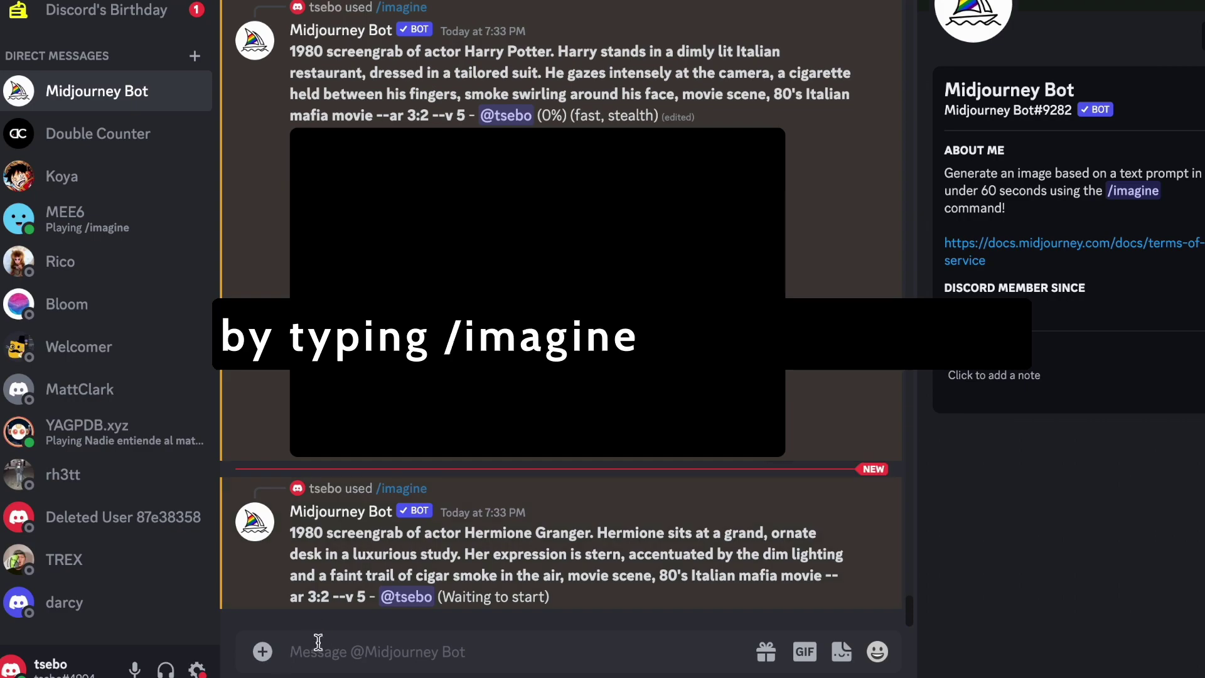
text(/im)
key(Tab)
key(ctrl+v)
key(Return)
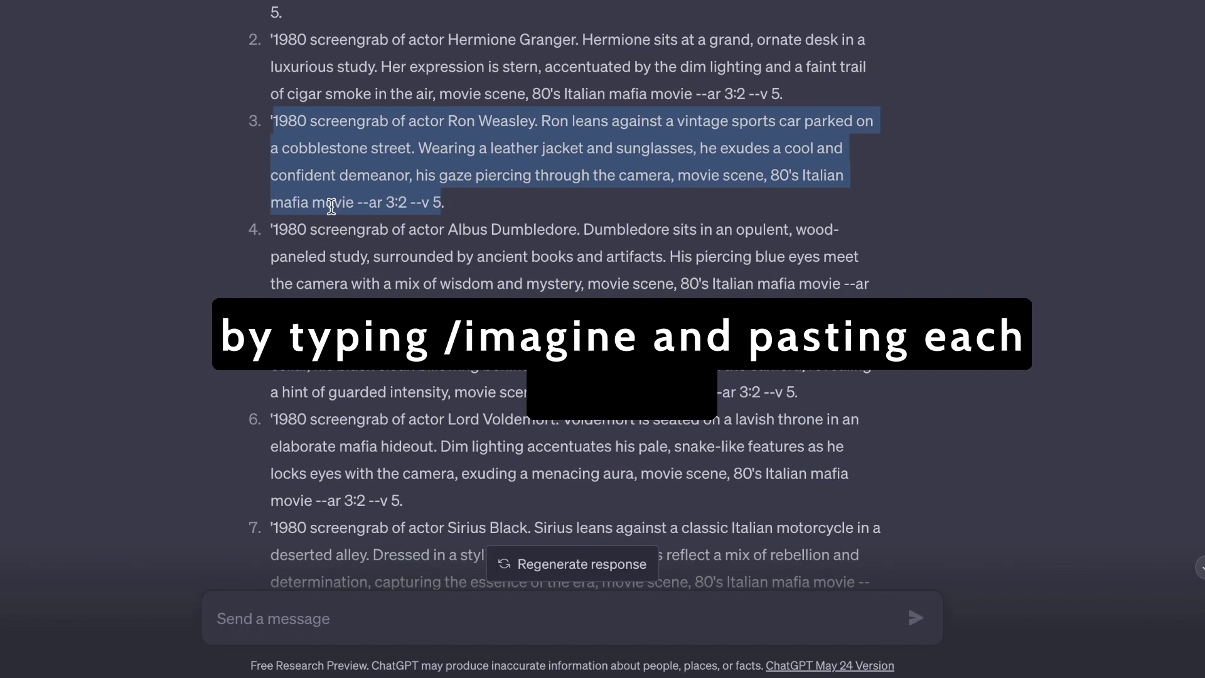
scroll(322, 202, down, 1)
drag(274, 176, 327, 257)
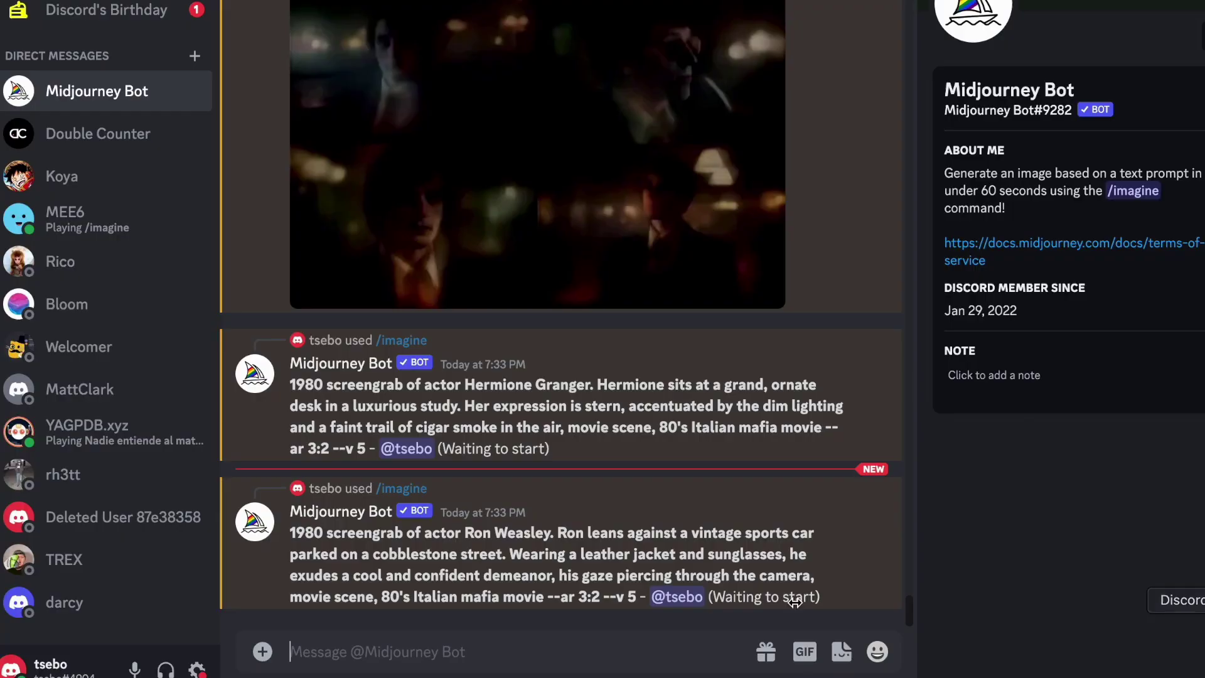
text(/im)
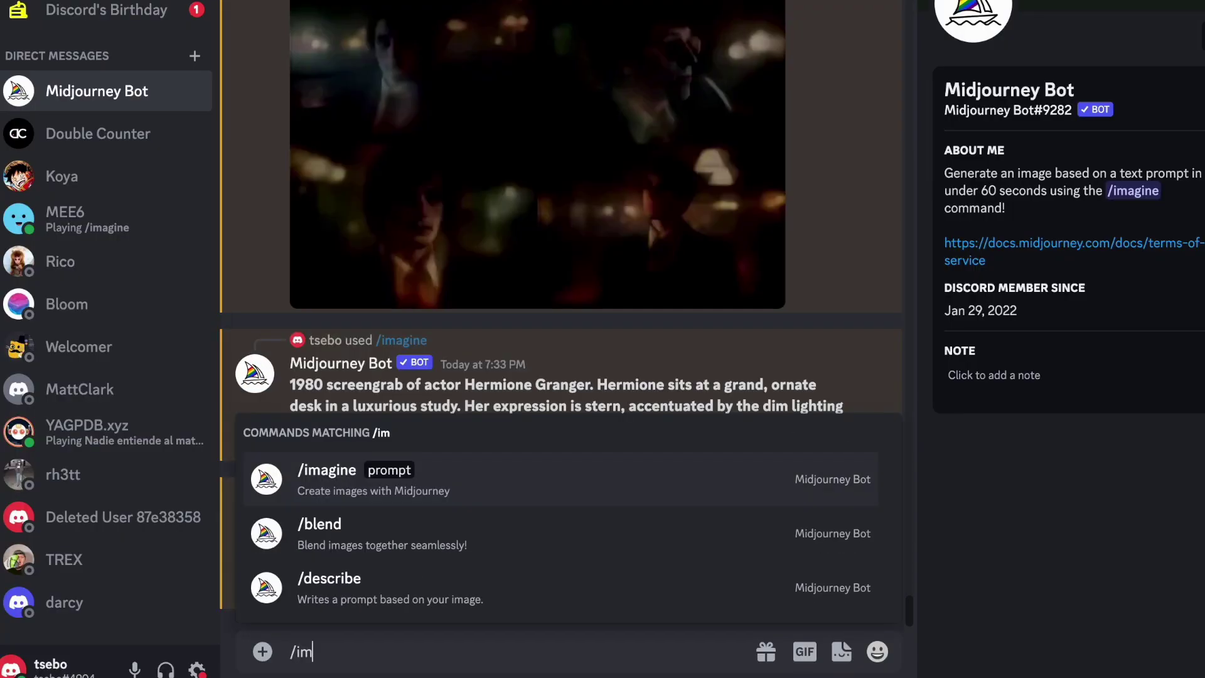
key(Tab)
key(ctrl+v)
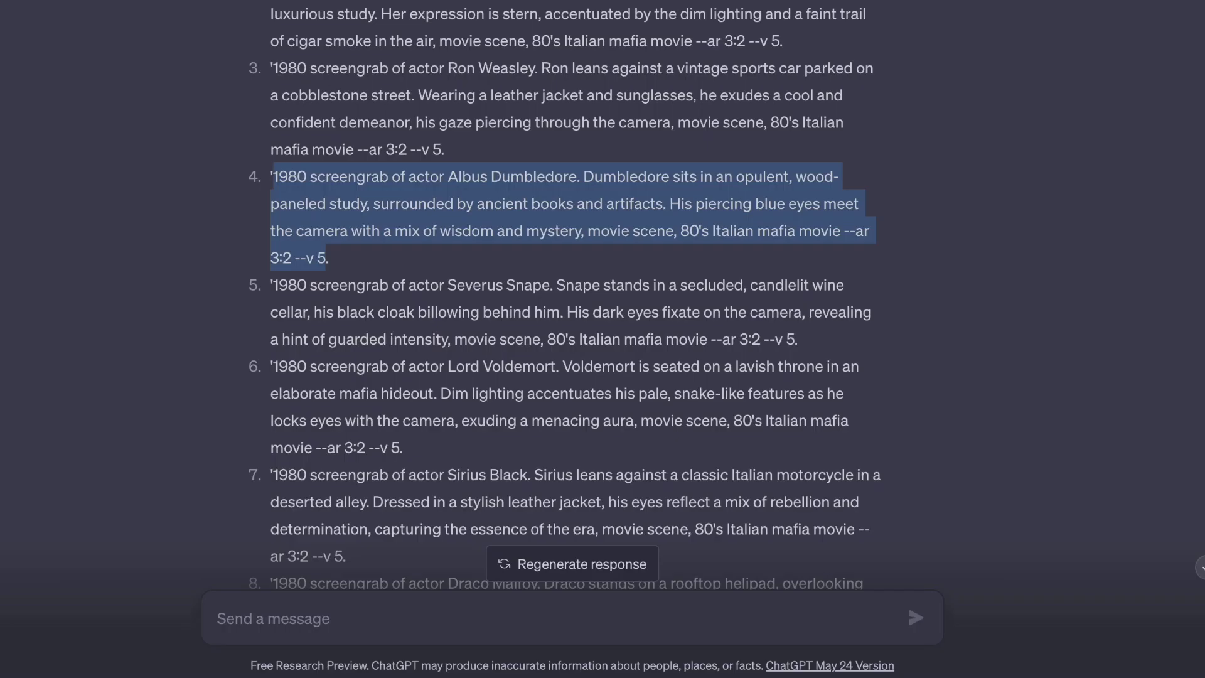
Submit the Severus Snape and Lord Voldemort prompts via /imagine
scroll(389, 188, down, 3)
drag(274, 81, 796, 129)
right_click(780, 129)
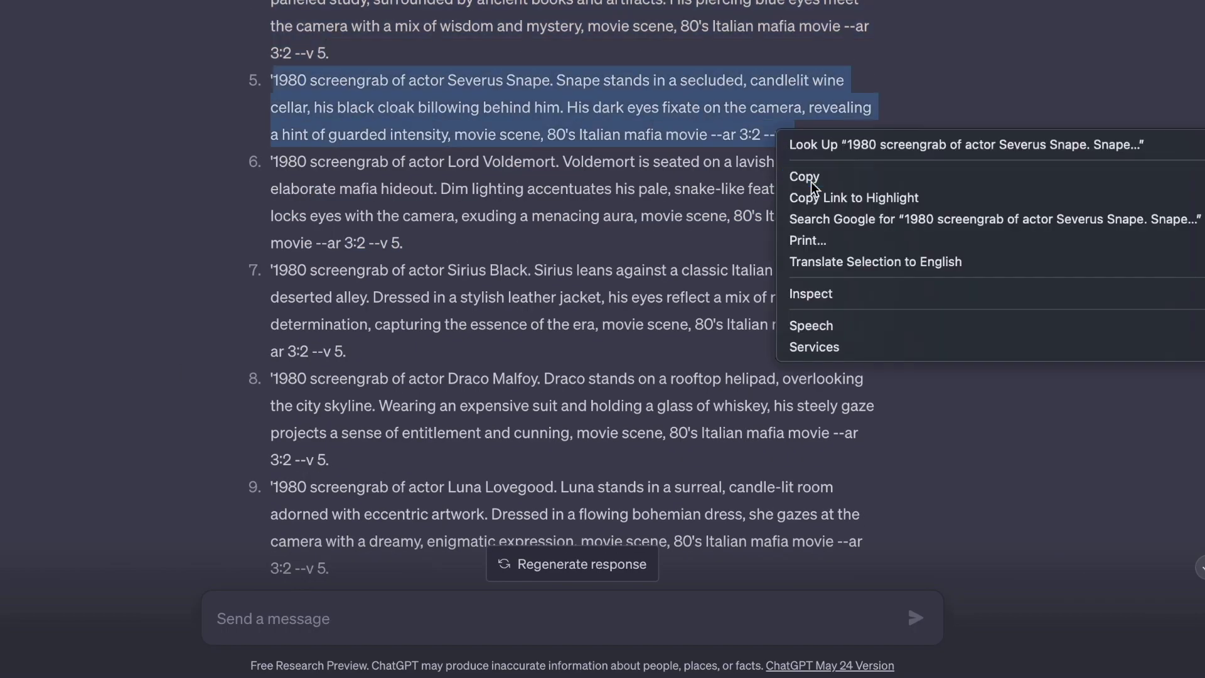
click(809, 167)
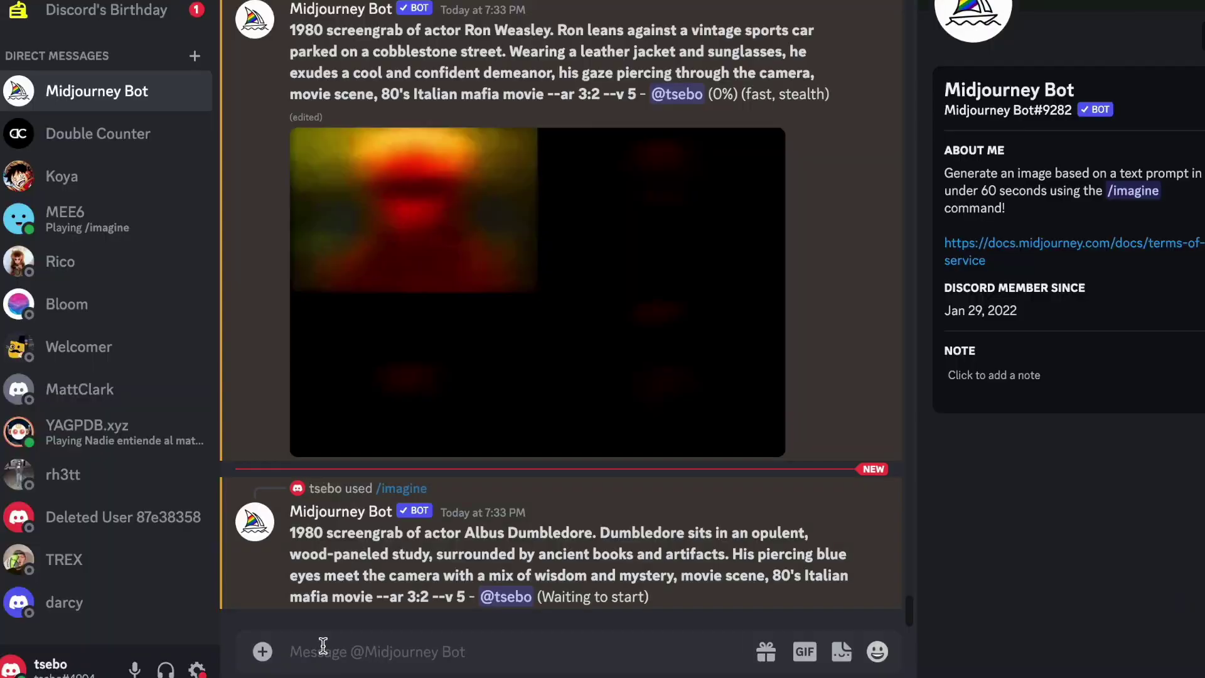
text(/im)
key(Tab)
key(ctrl+v)
key(Return)
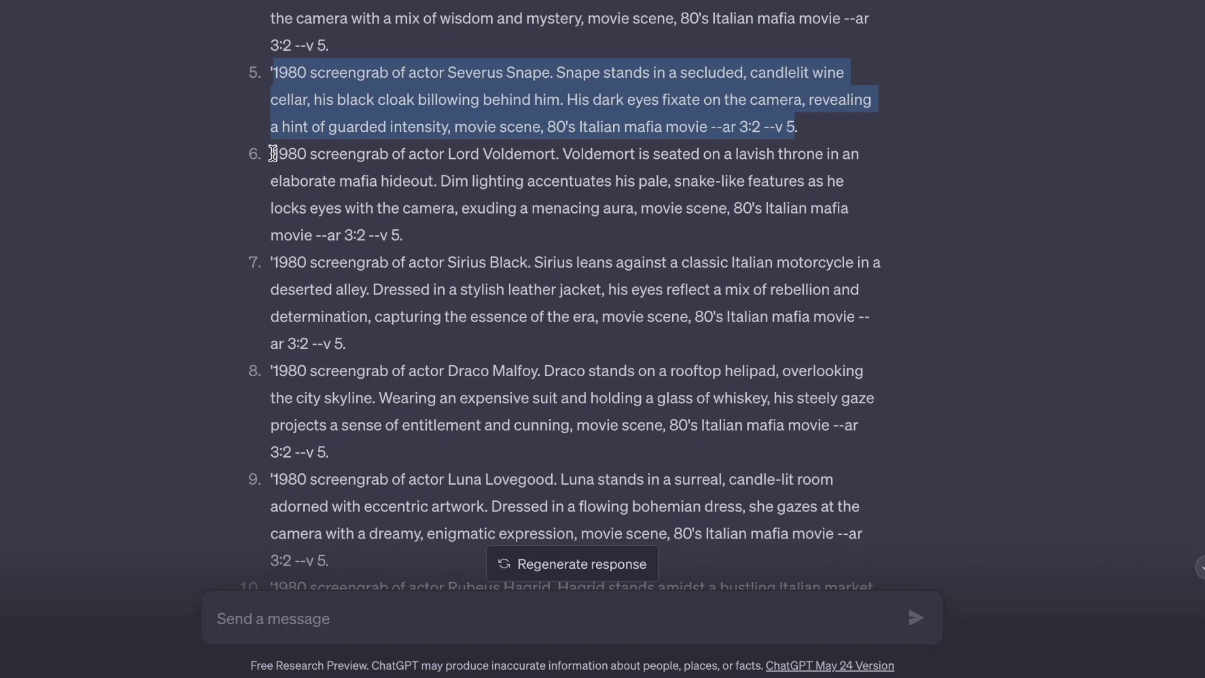
drag(274, 154, 401, 235)
text(/im)
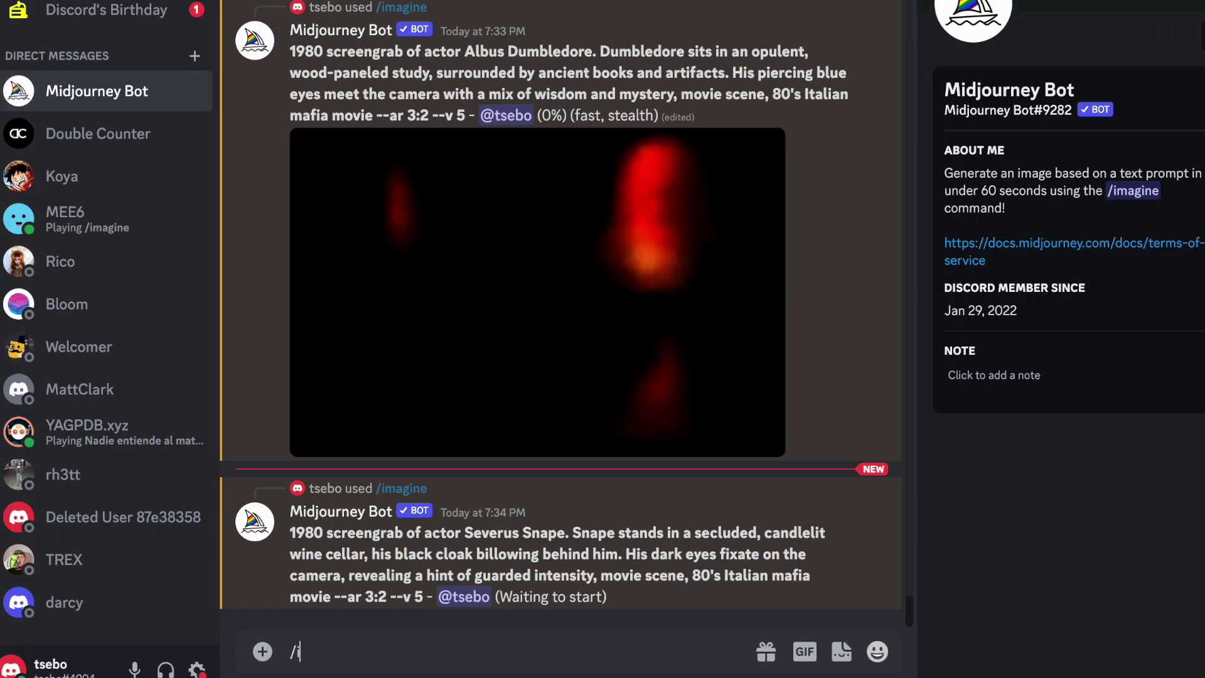
key(Tab)
key(ctrl+v)
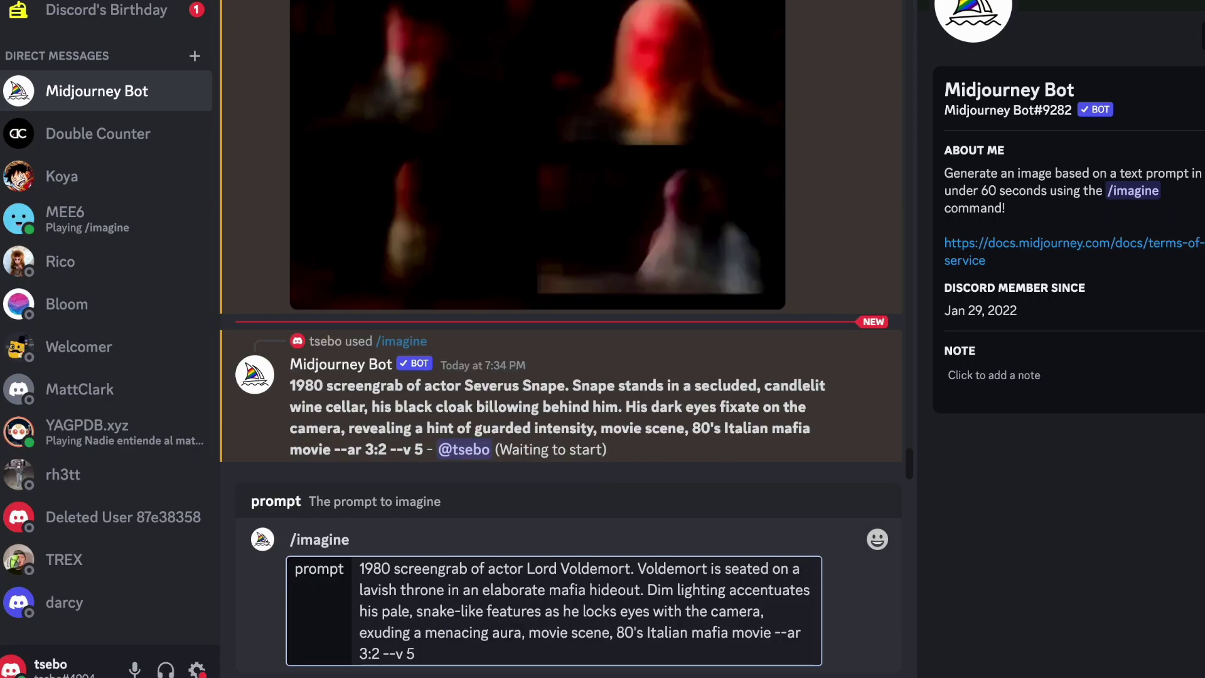
Copy and submit the Sirius Black and Draco Malfoy prompts via /imagine
scroll(277, 84, down, 3)
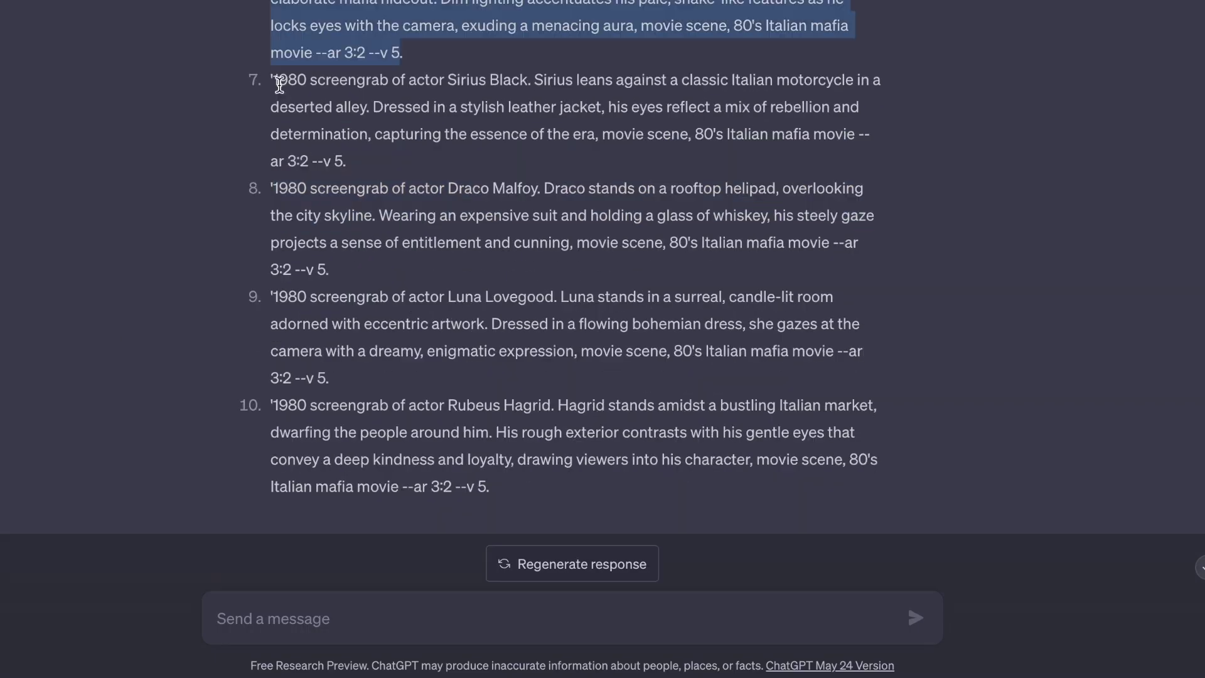
drag(274, 79, 339, 161)
right_click(341, 161)
click(365, 201)
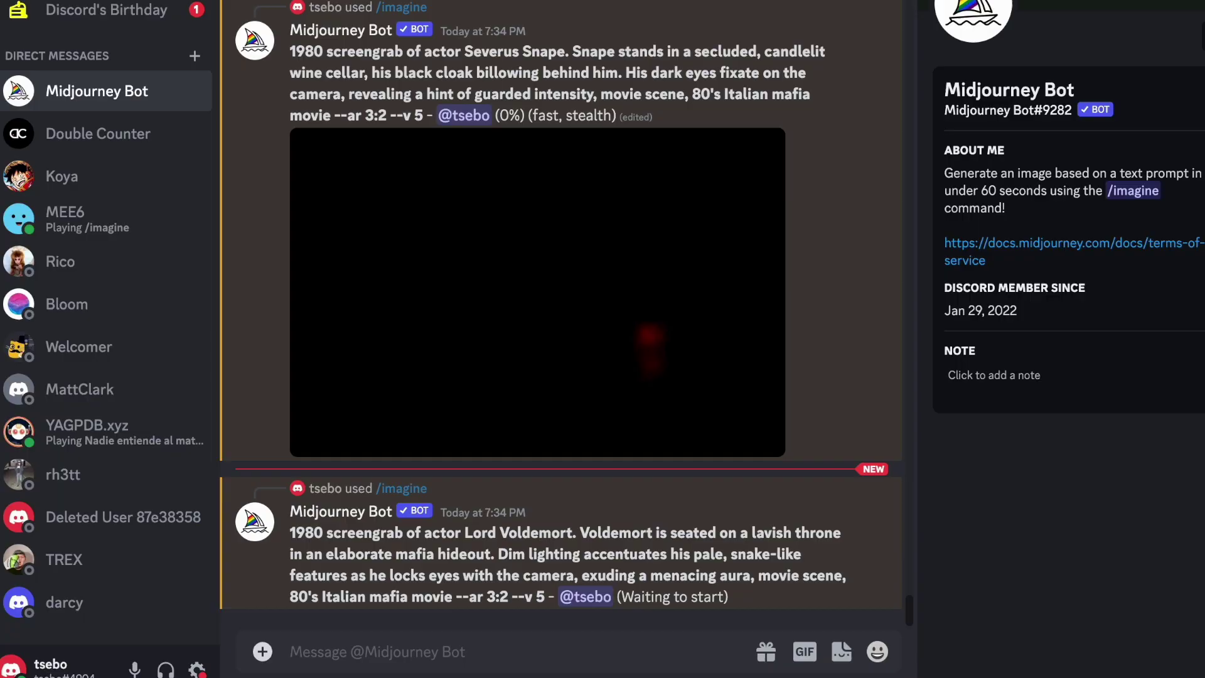
text(/im)
key(Tab)
key(ctrl+v)
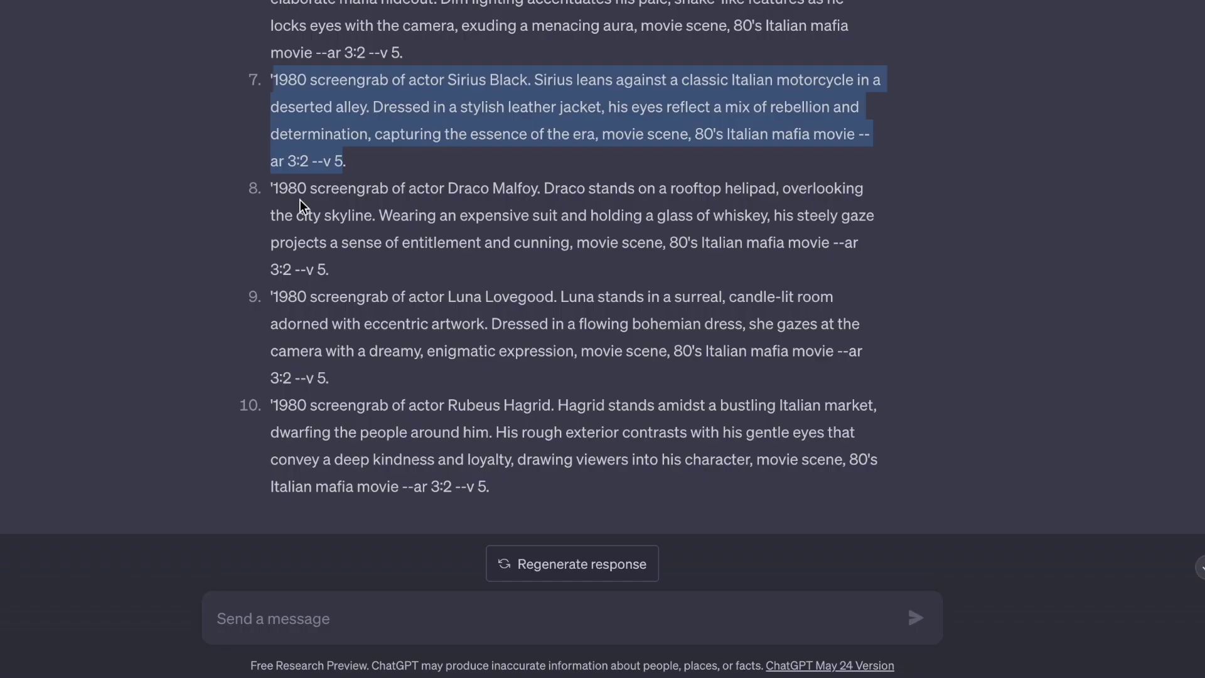
drag(273, 188, 327, 270)
right_click(331, 242)
click(357, 286)
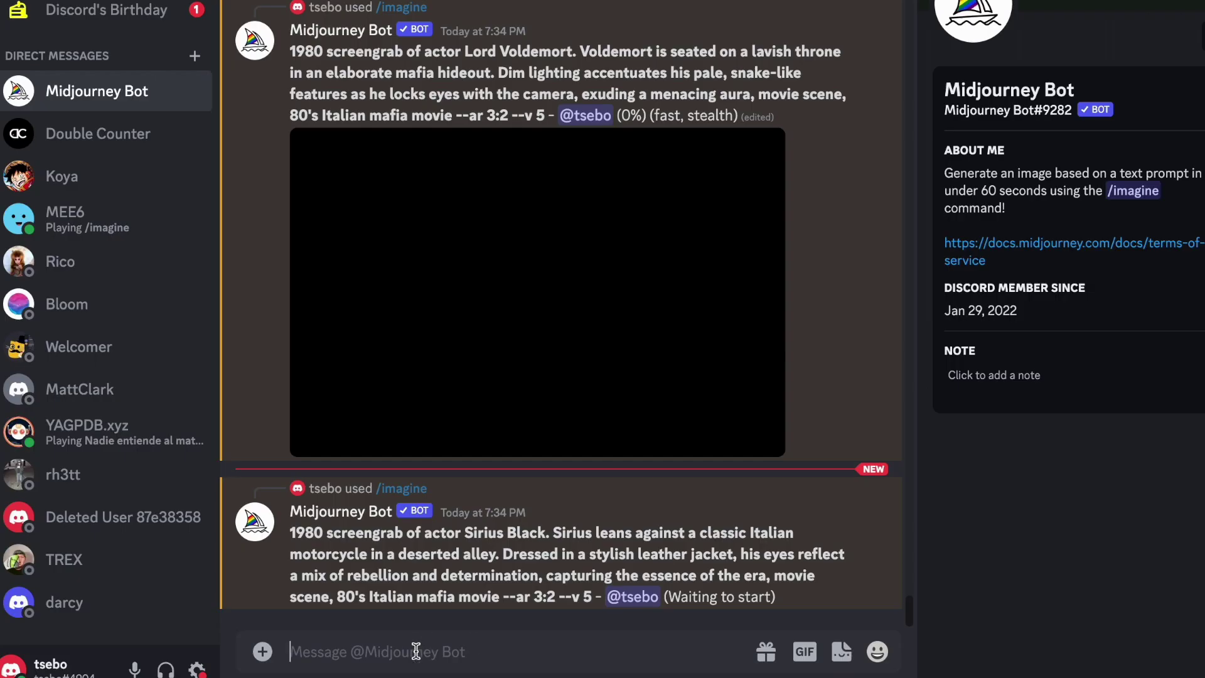
text(/im)
key(Tab)
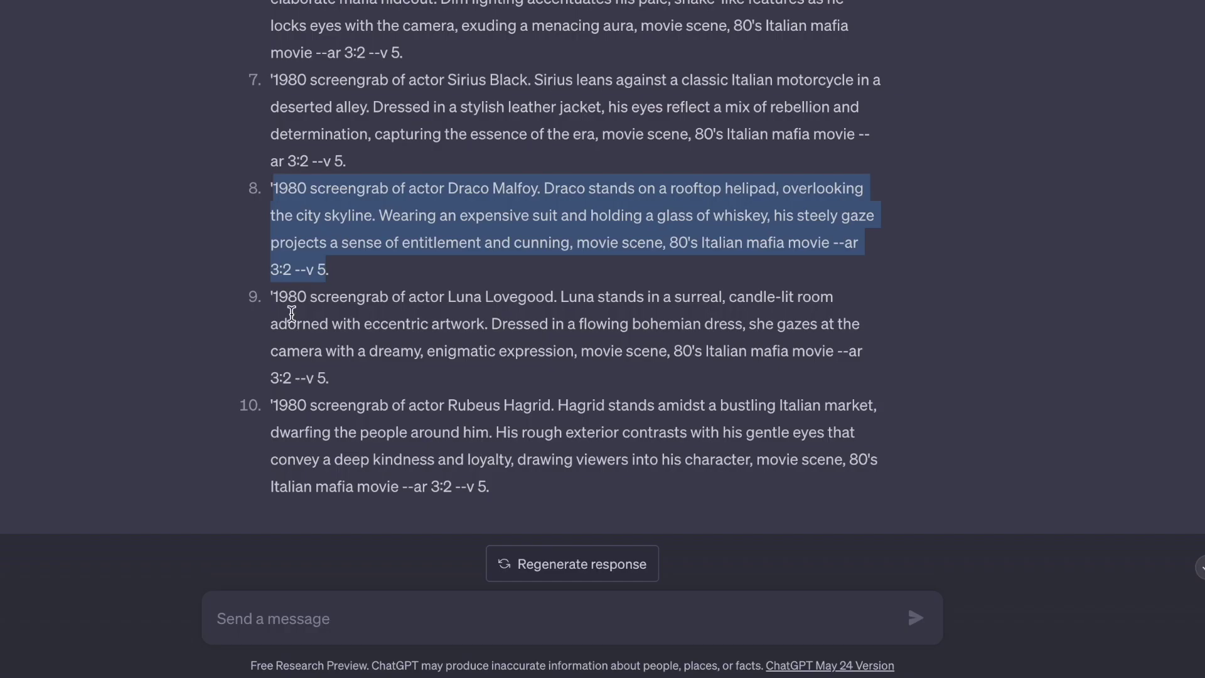
Send Luna Lovegood's prompt via /imagine and copy Rubeus Hagrid's prompt
drag(274, 296, 328, 378)
right_click(318, 340)
click(346, 383)
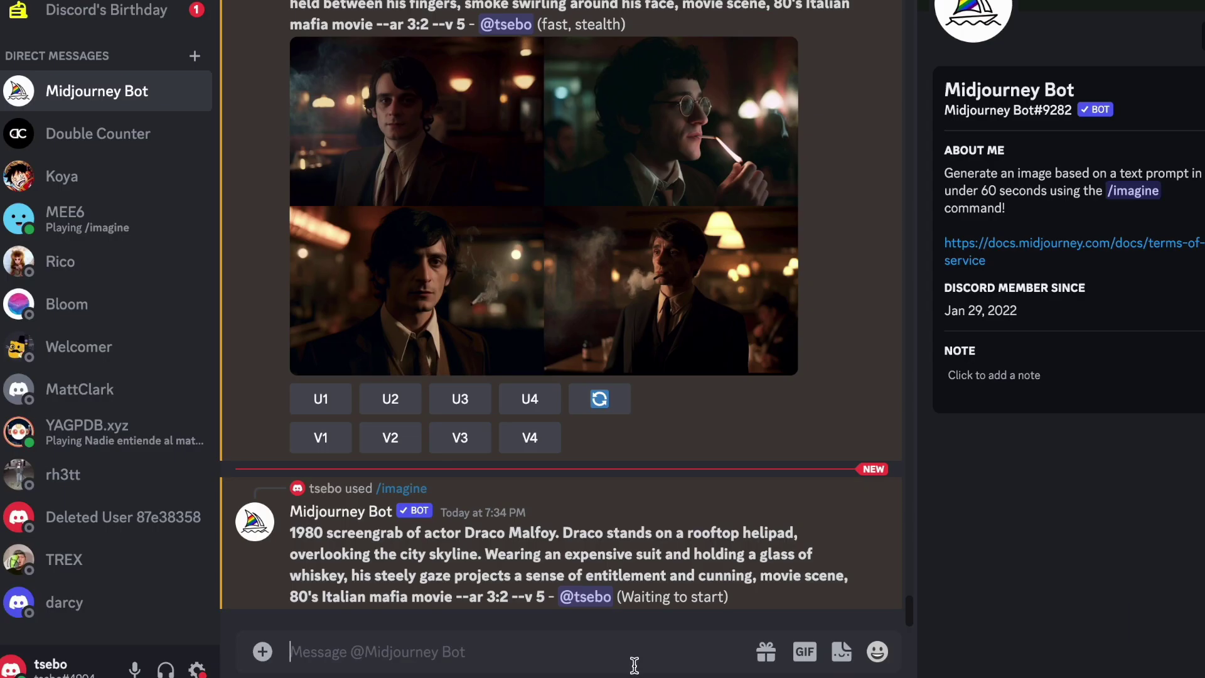
text(/im)
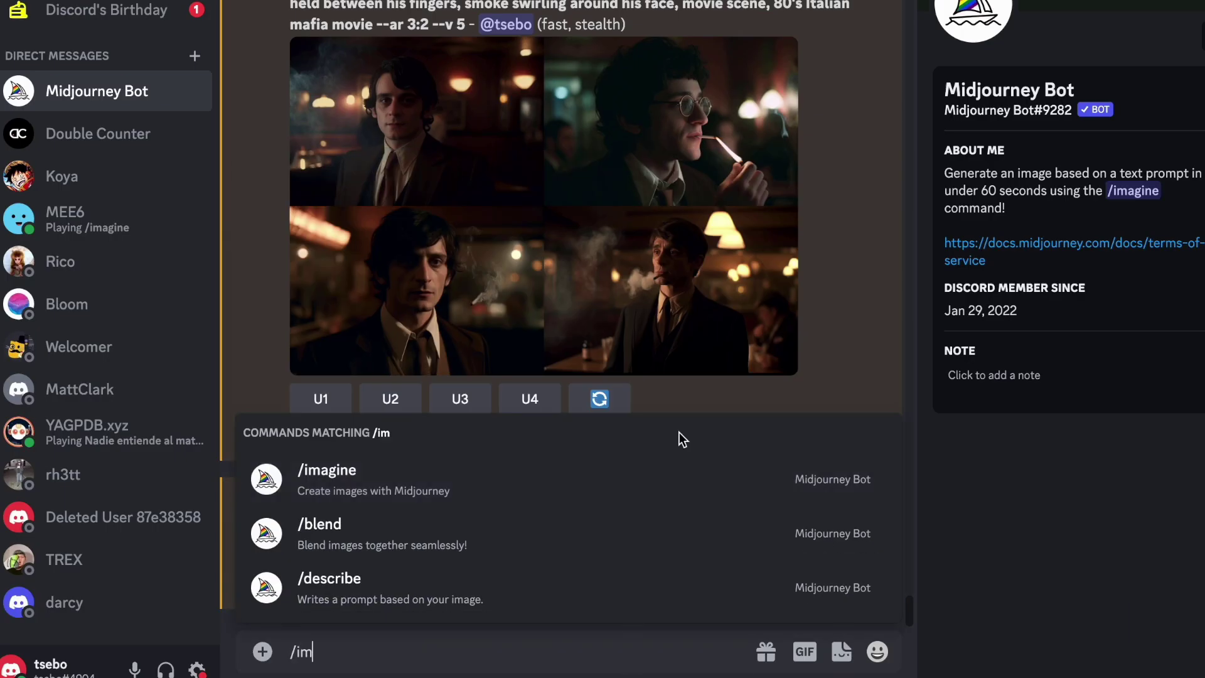
key(Tab)
key(ctrl+v)
key(Return)
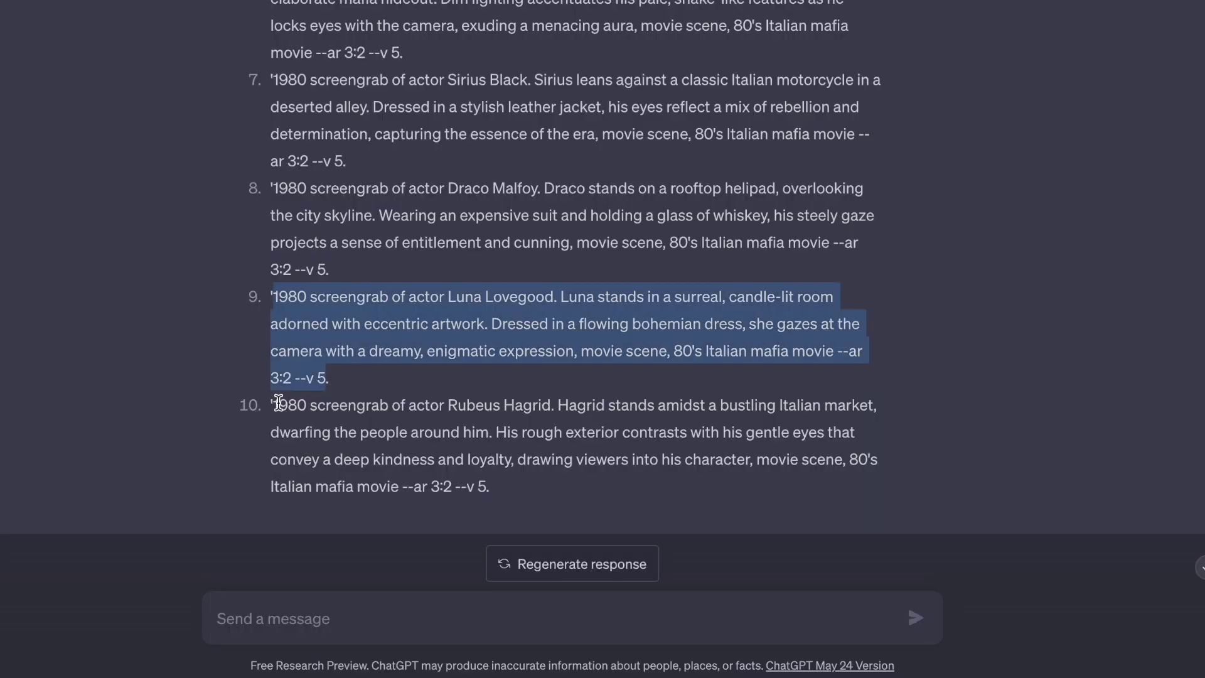
drag(262, 419, 408, 510)
right_click(515, 481)
click(526, 521)
Upscale image #1 (U1) of the Lord Voldemort throne-room grid
text(/)
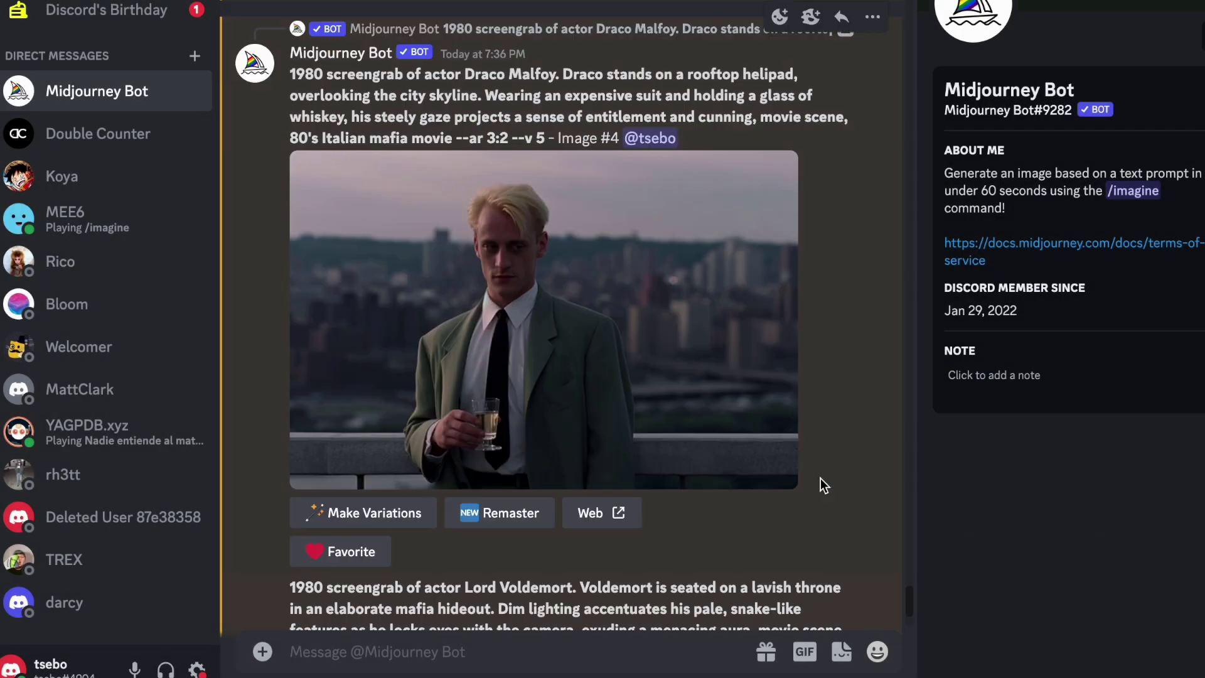
scroll(827, 485, down, 5)
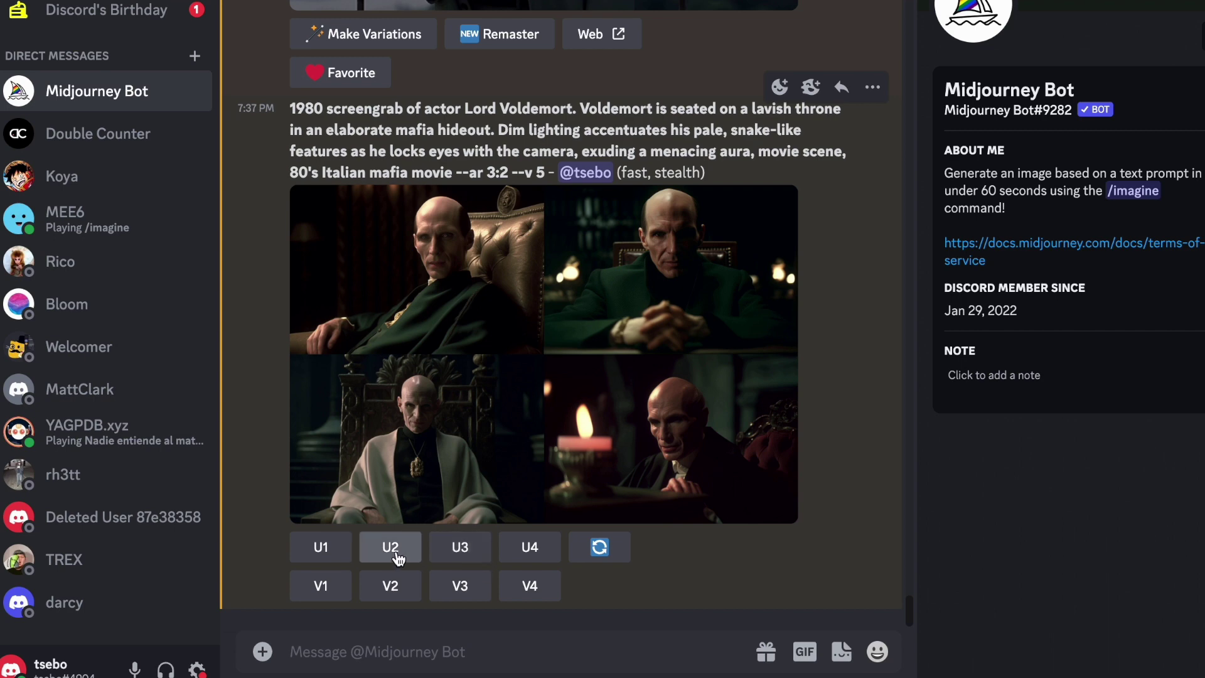
click(319, 552)
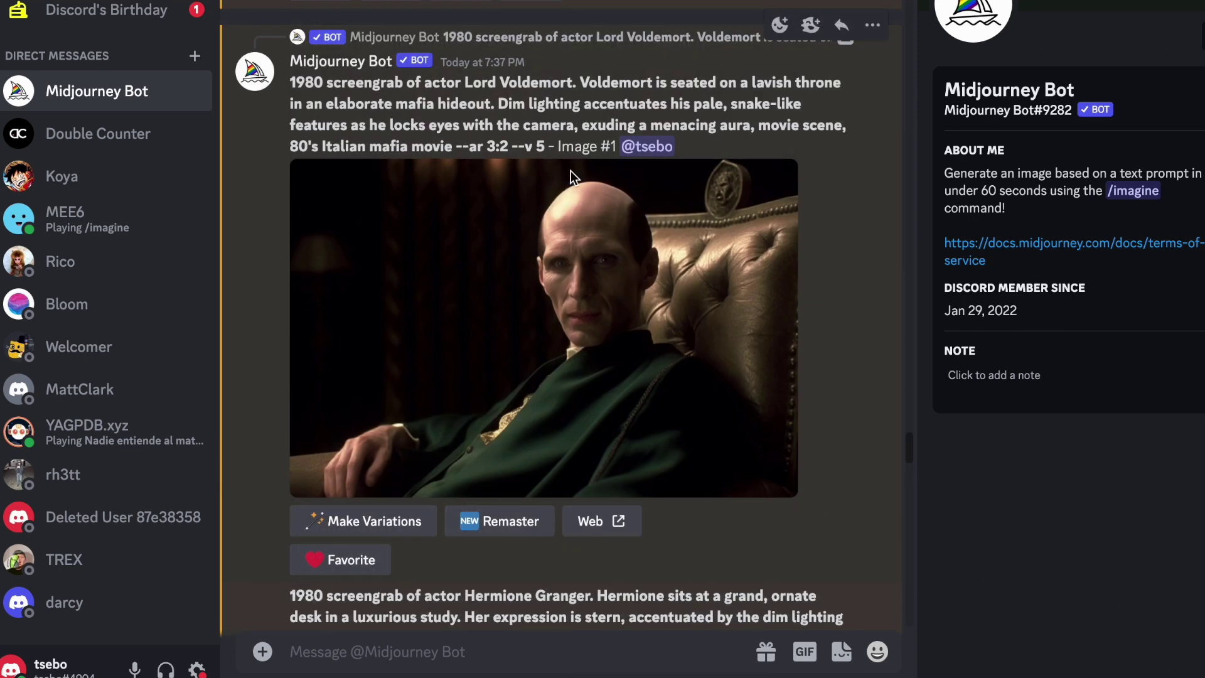
right_click(577, 179)
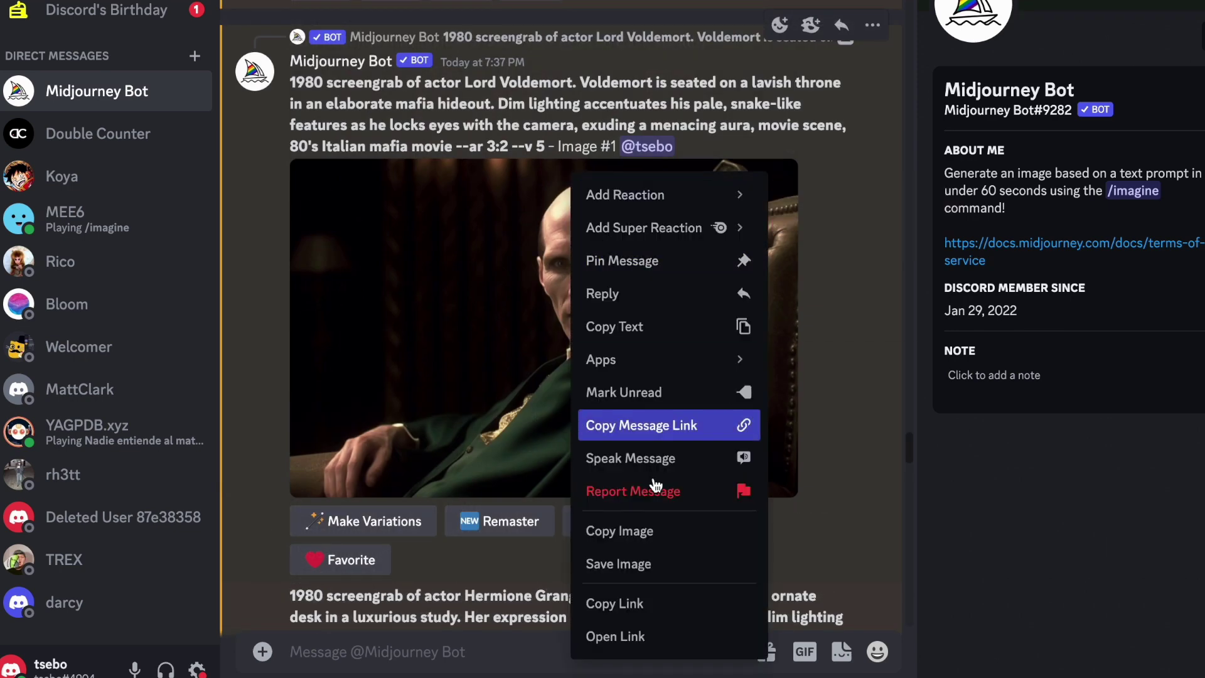
Save the upscaled Voldemort image to the Desktop as 'Voldemort Matioso'
click(643, 565)
click(611, 129)
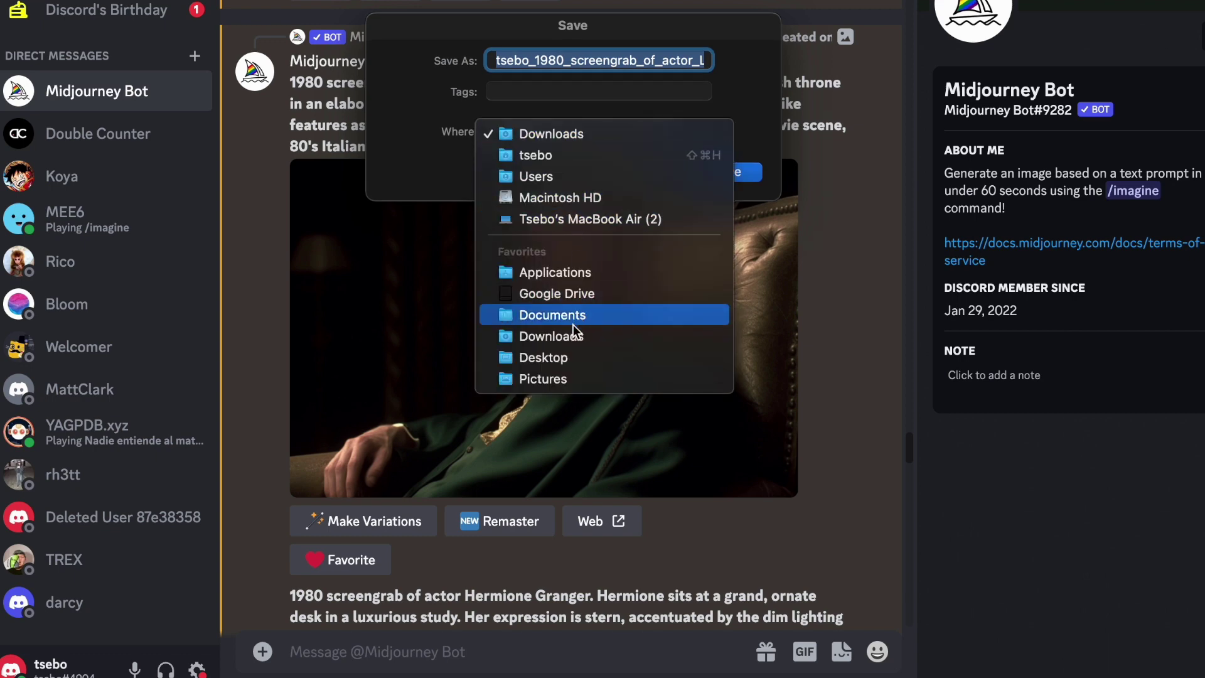
click(569, 360)
text(Volde)
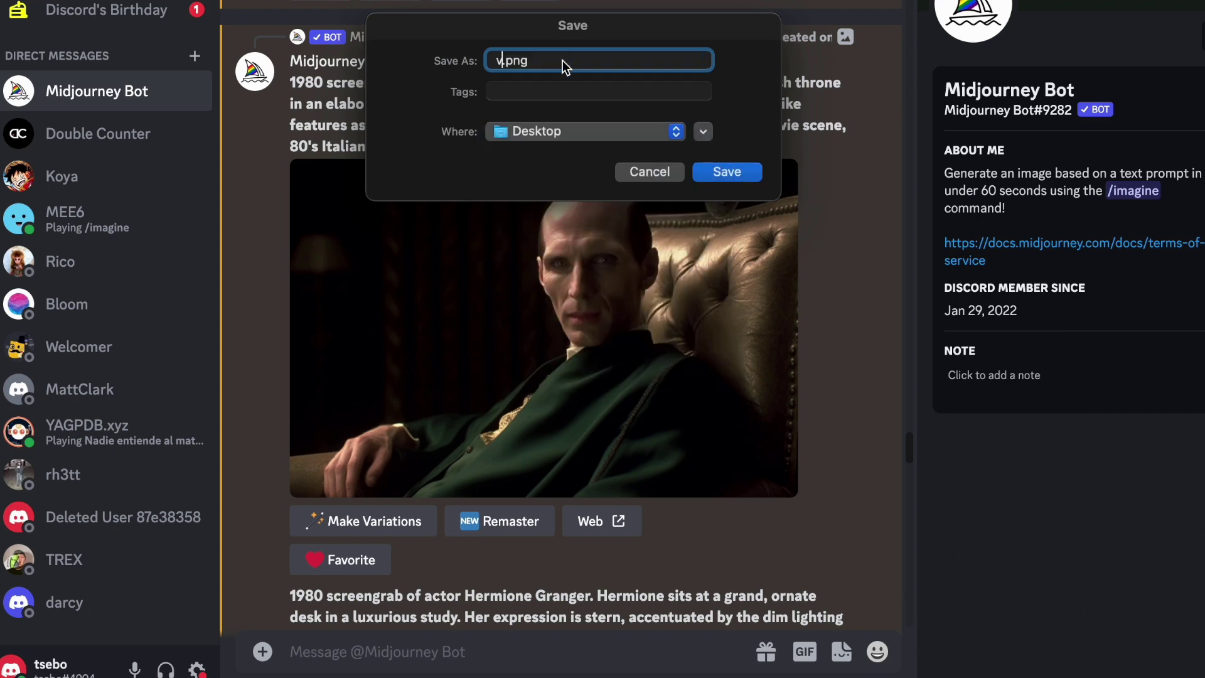
text(mort Mat)
text(ioso)
key(Return)
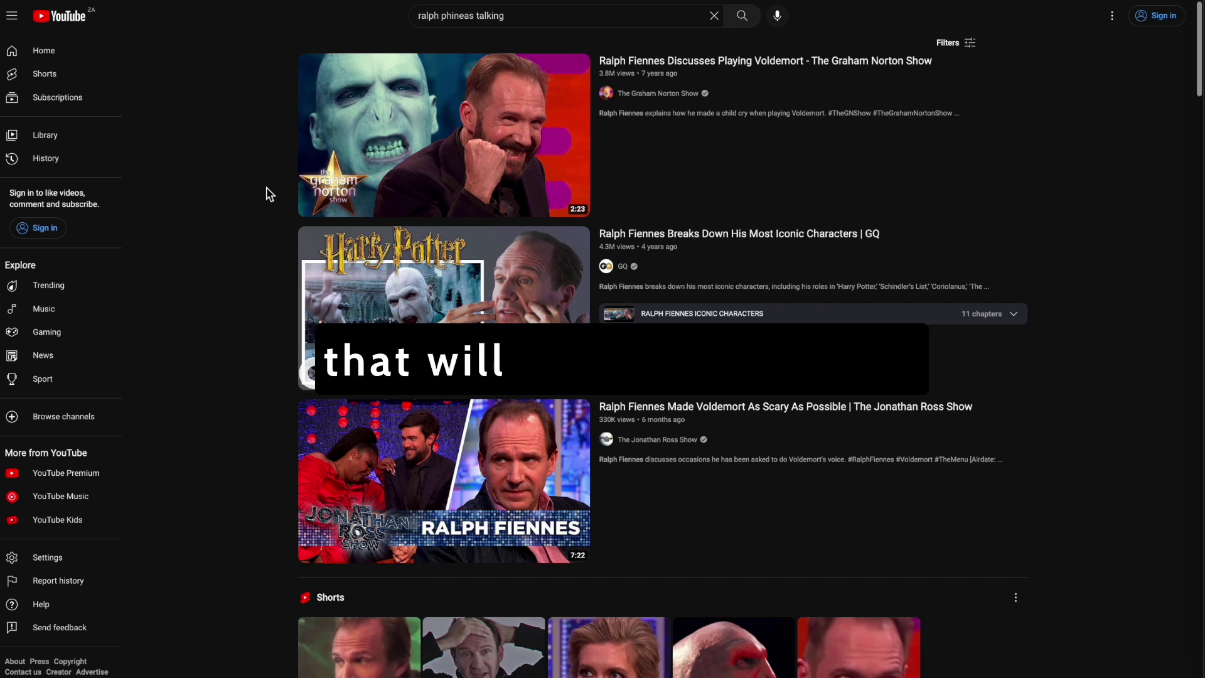
Play the Ralph Fiennes GQ interview at 1080p quality
click(347, 293)
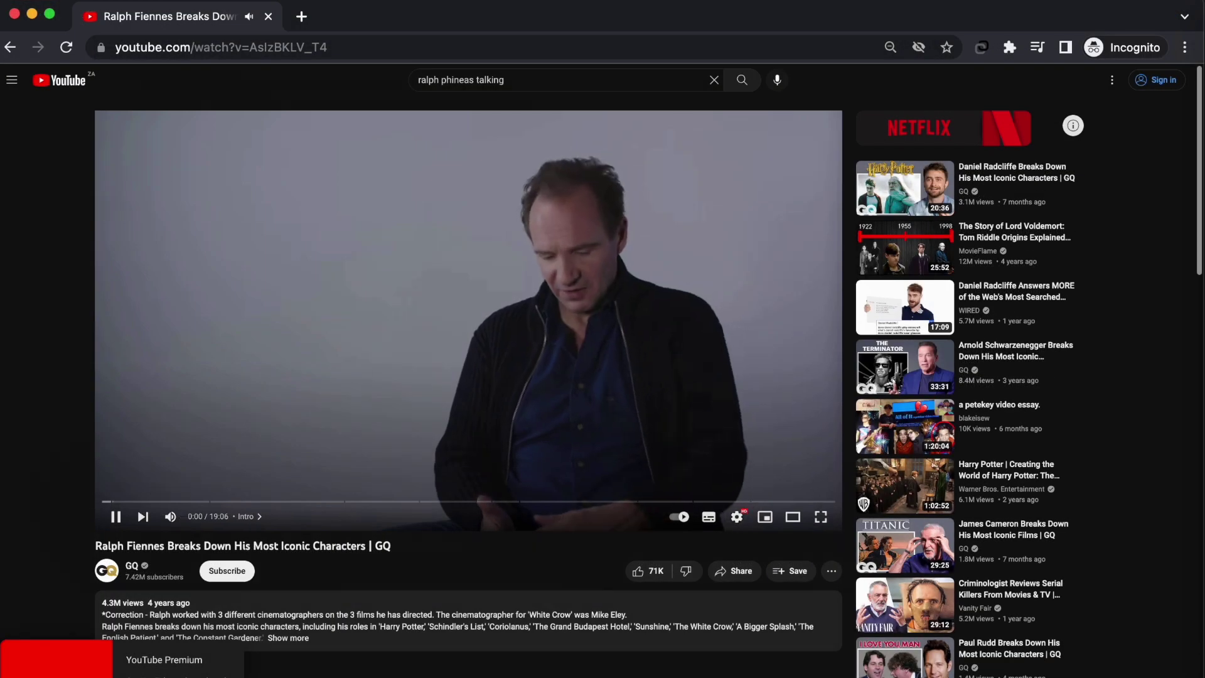
click(736, 517)
click(789, 478)
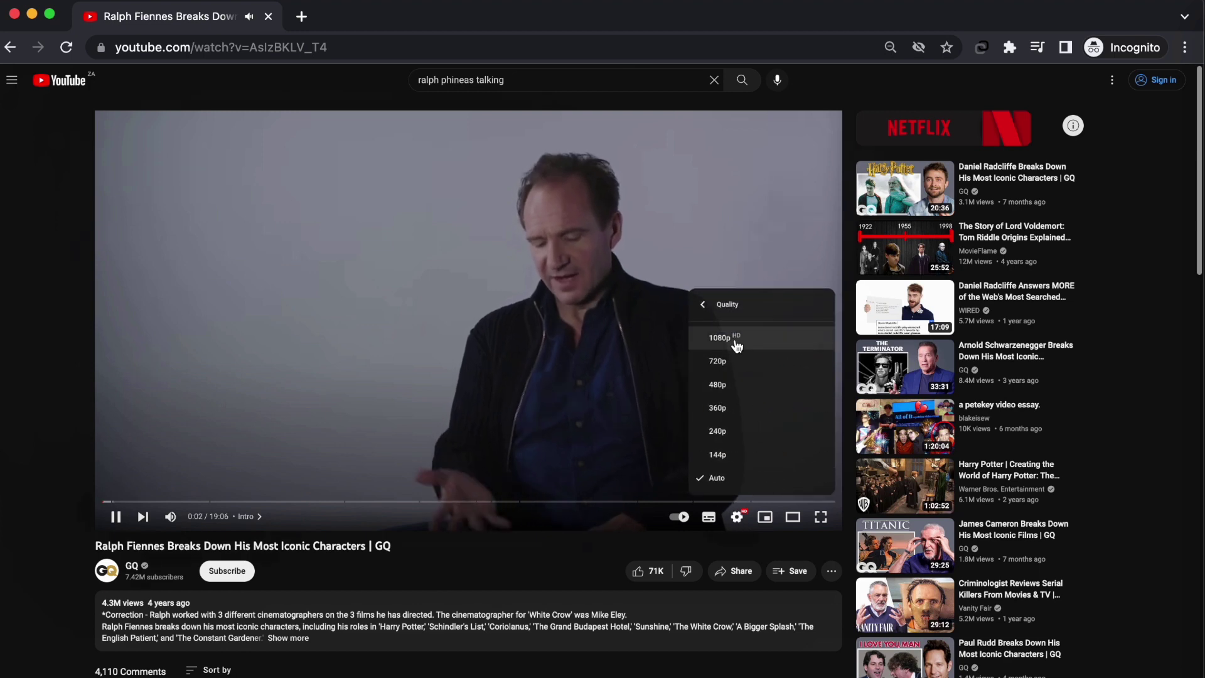
click(722, 337)
drag(104, 502, 119, 502)
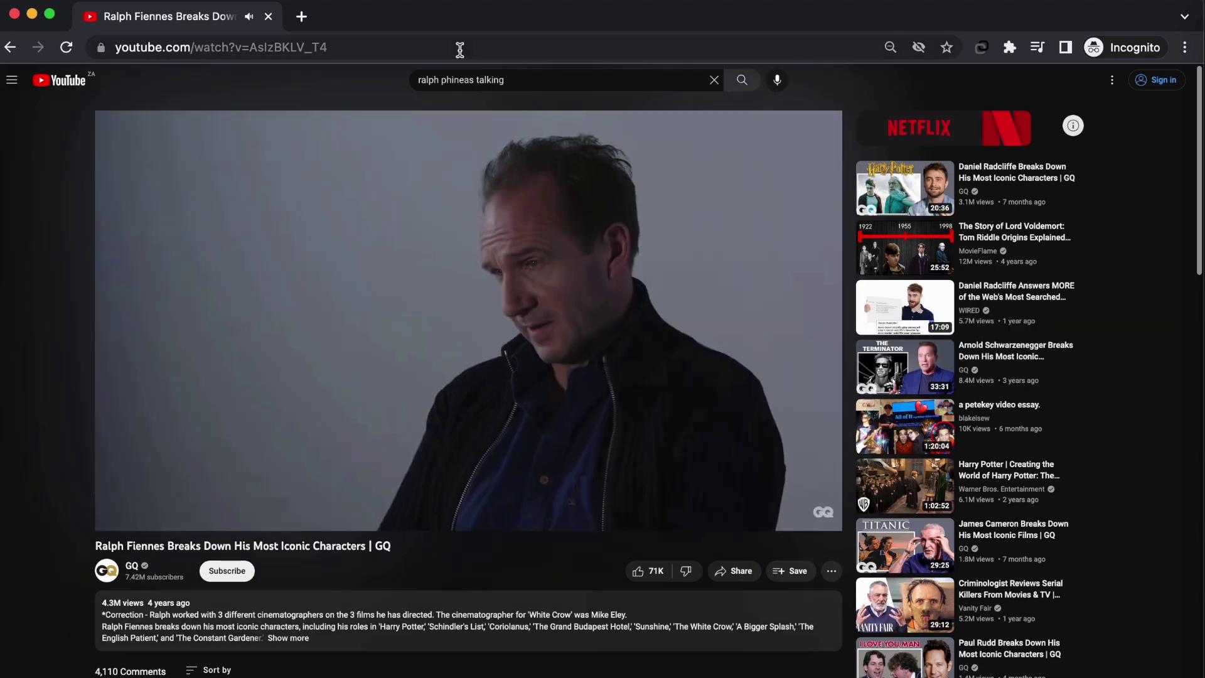
Copy the interview's URL into OnlyMP3 and convert it to an MP3
click(460, 49)
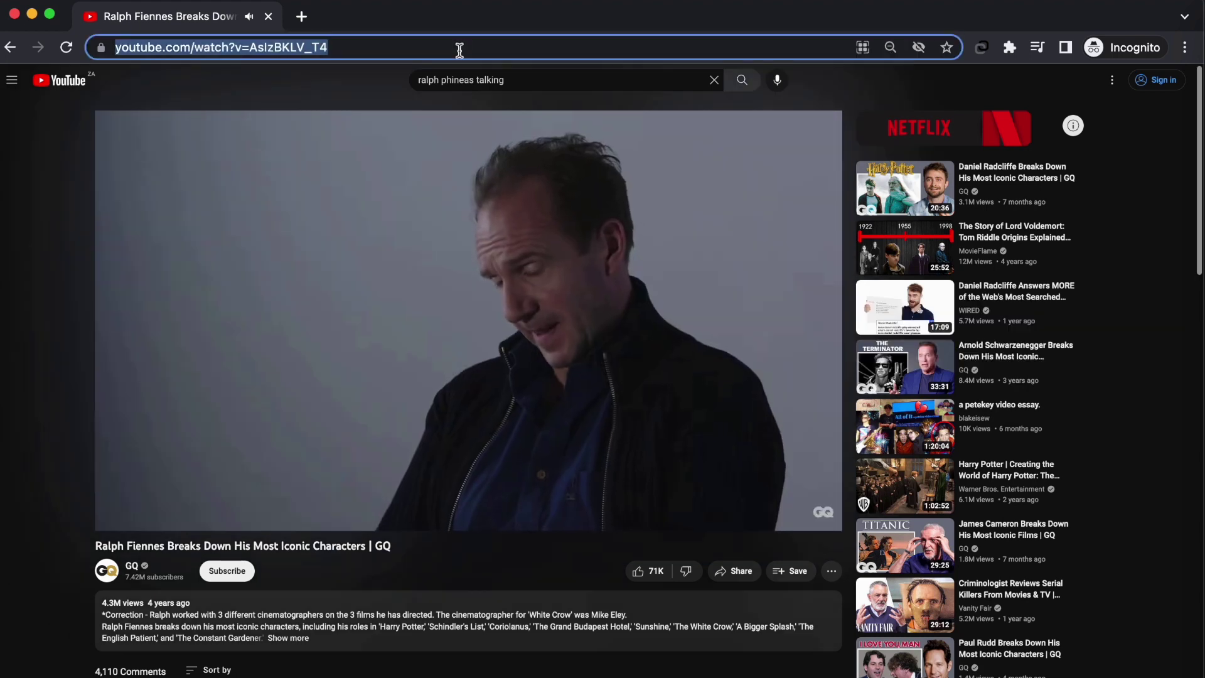
right_click(458, 49)
key(Return)
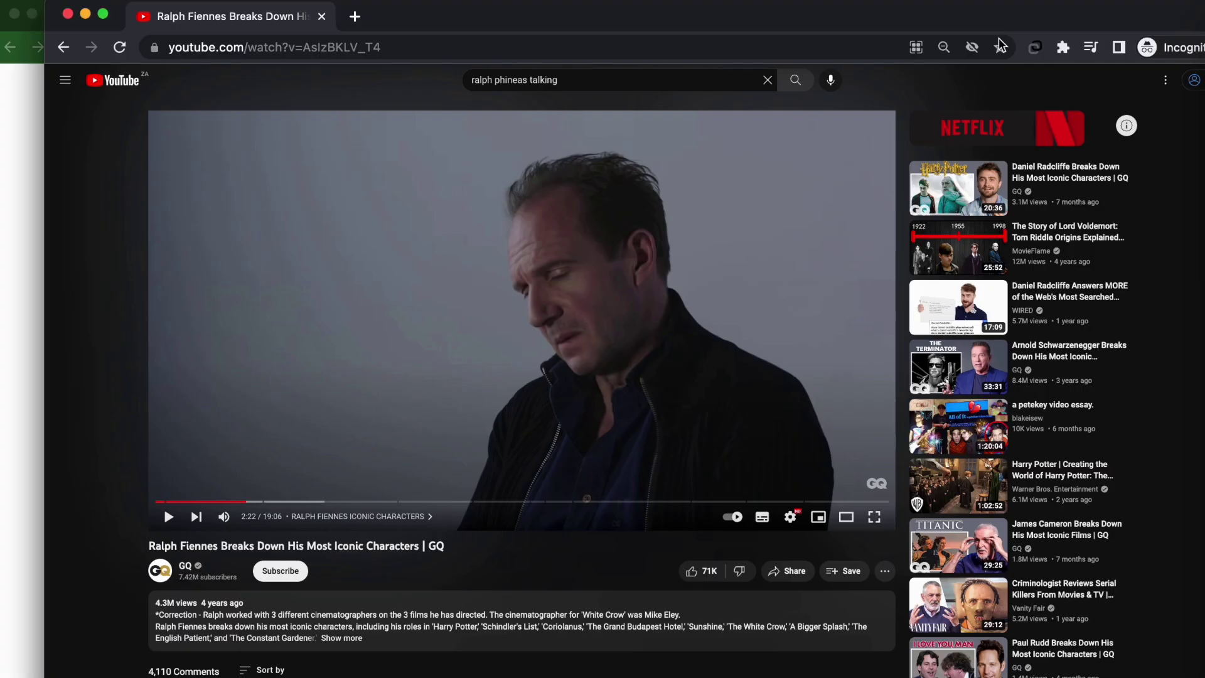
click(629, 47)
right_click(629, 48)
click(656, 165)
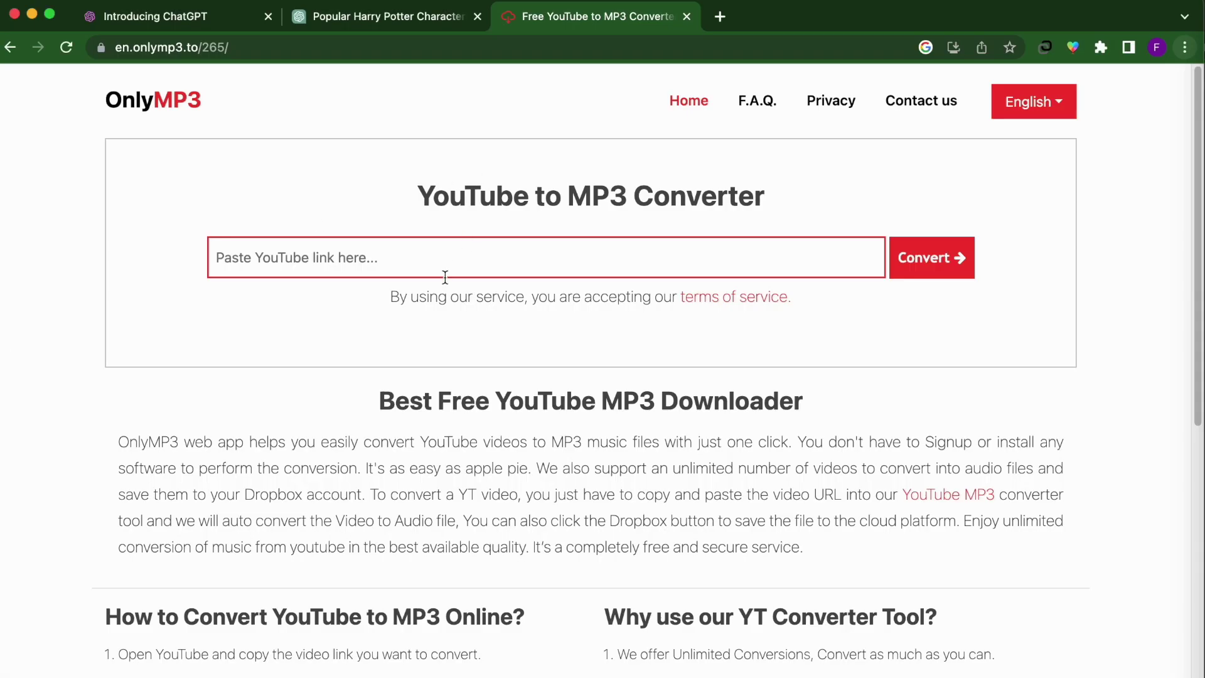
click(452, 258)
right_click(452, 257)
click(507, 389)
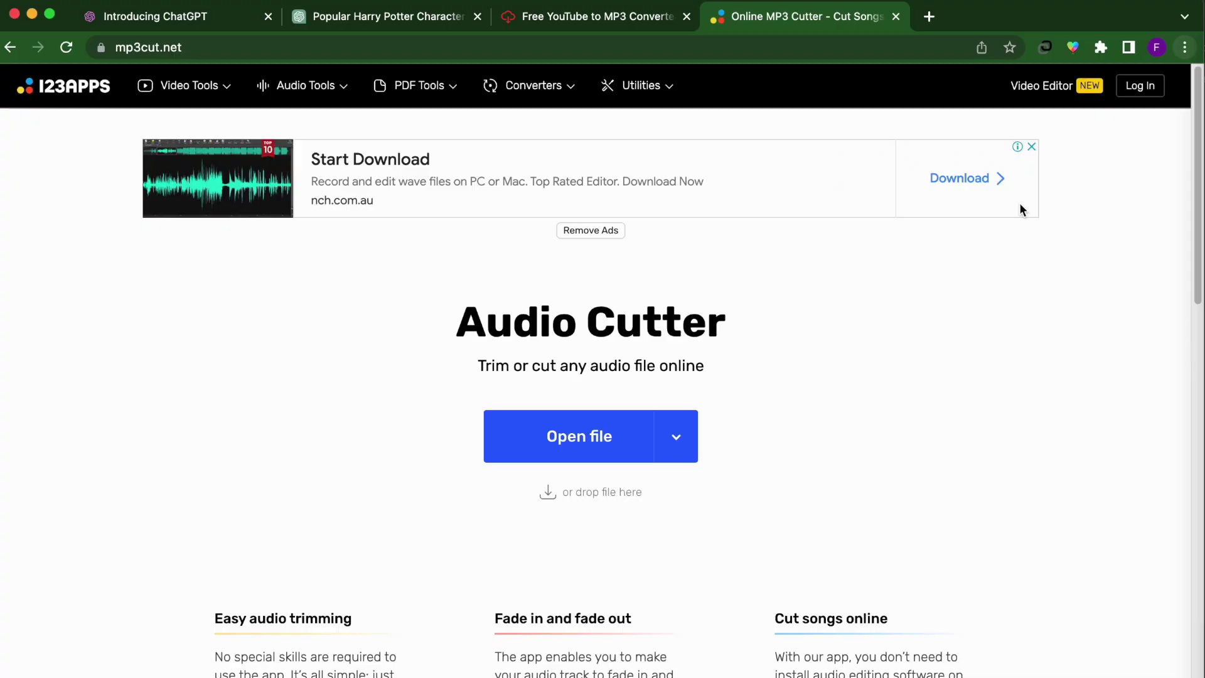
Trim the downloaded MP3 in mp3cut.net to 00:02.2–01:03.7 and save it
click(581, 436)
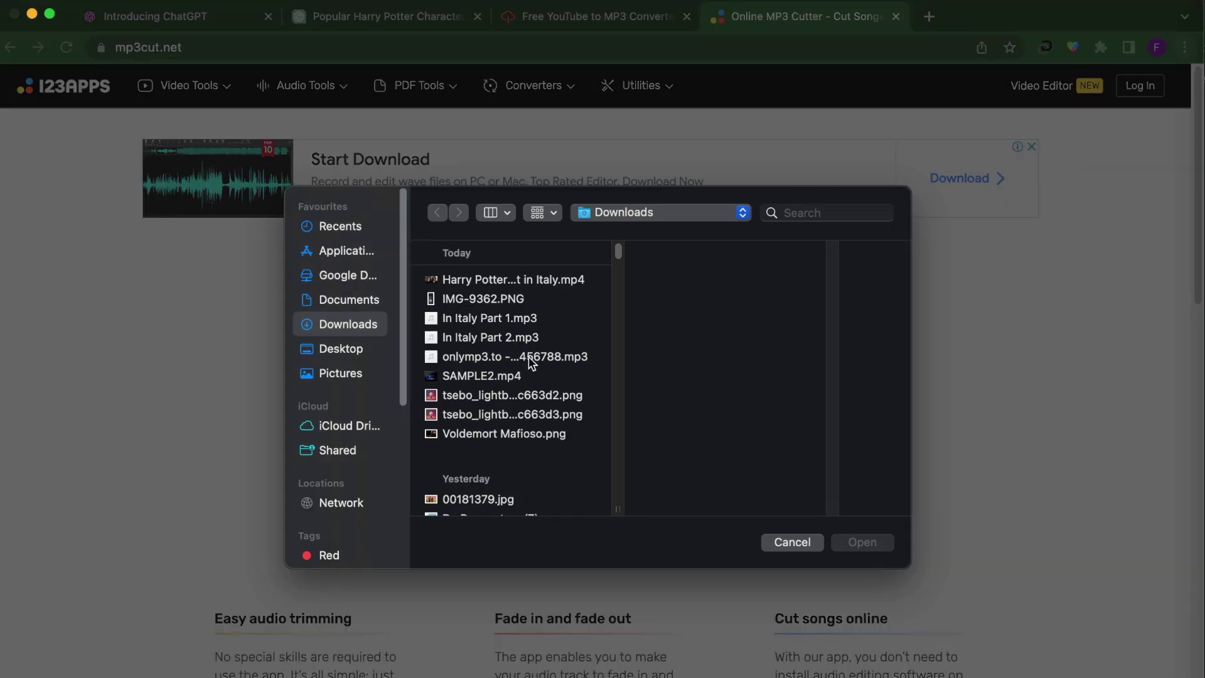
click(508, 355)
click(871, 548)
drag(19, 407, 55, 408)
drag(1156, 408, 1057, 408)
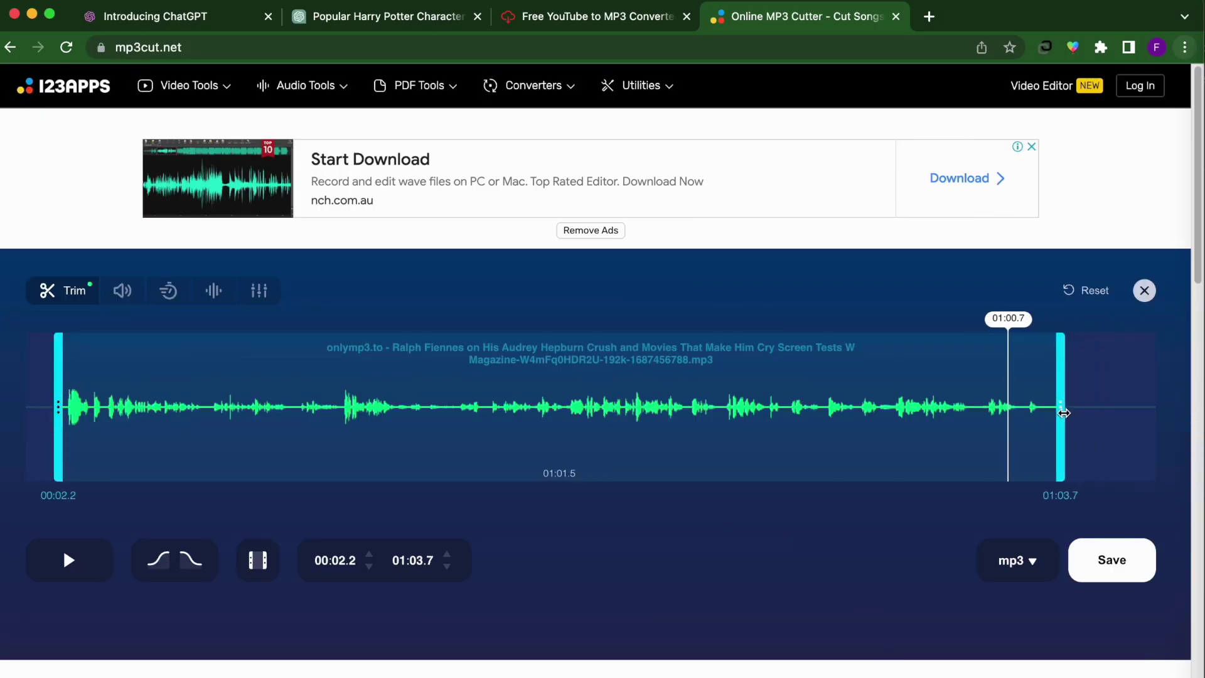
click(1101, 565)
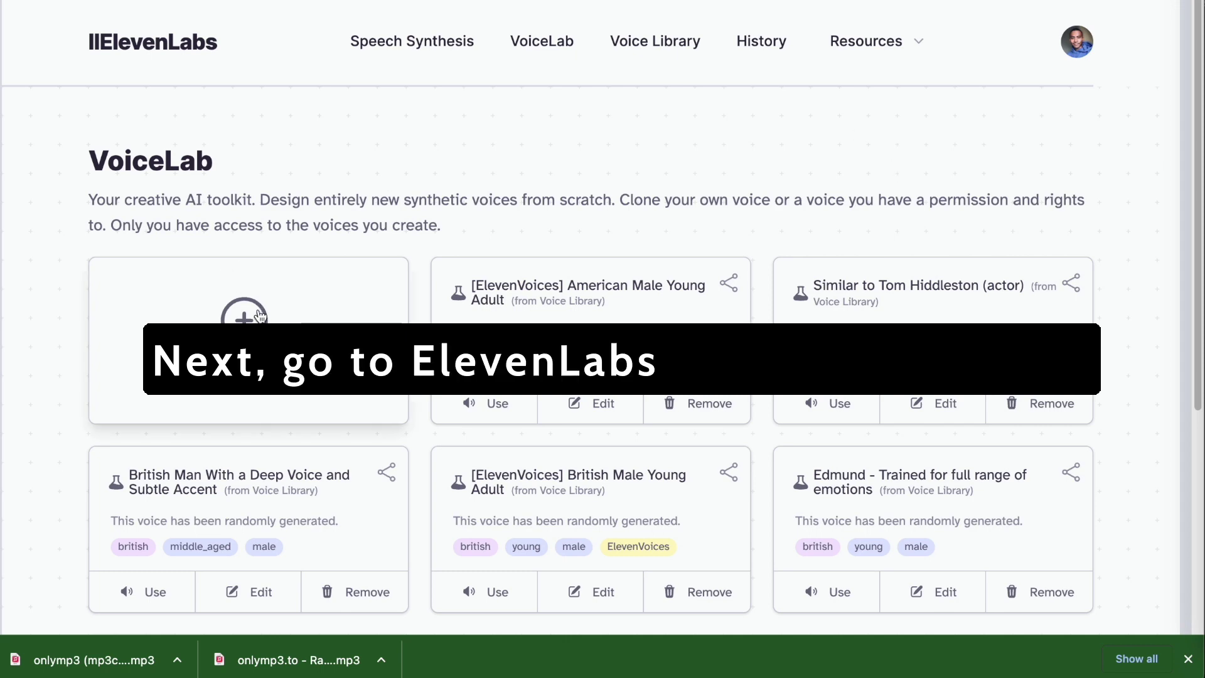
Create an instant voice clone 'Voldemort Mafioso' from the trimmed interview audio
click(258, 316)
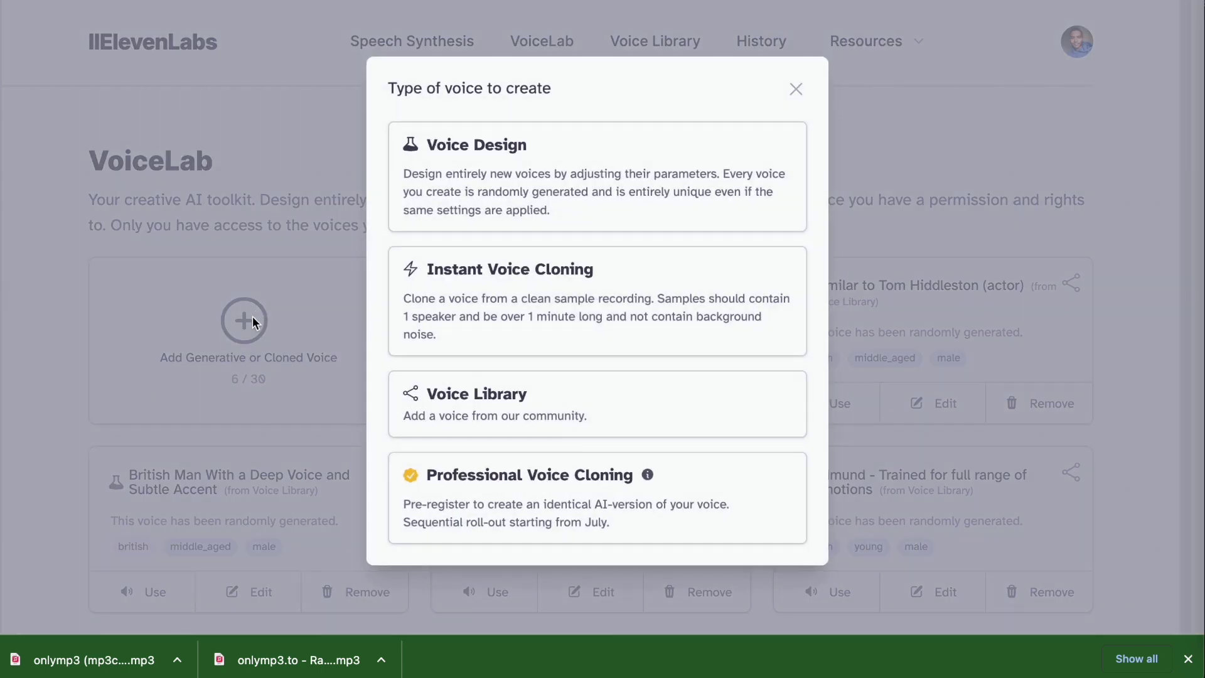
click(467, 317)
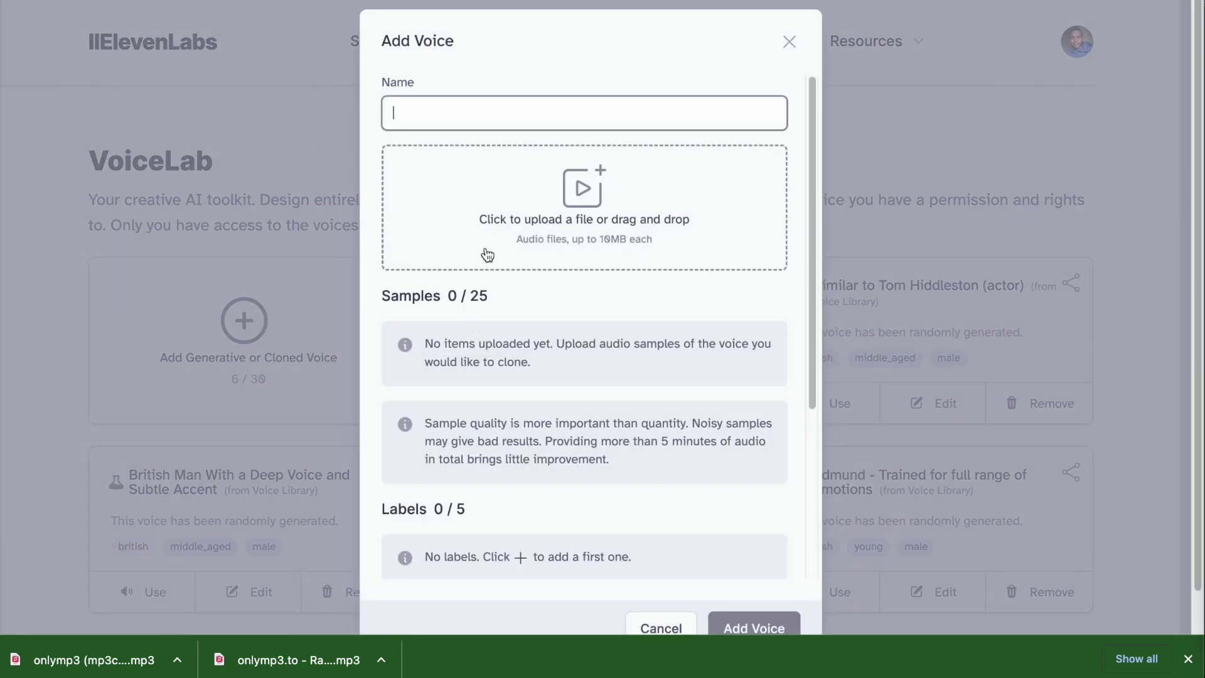
text(Voldemort Mafioso)
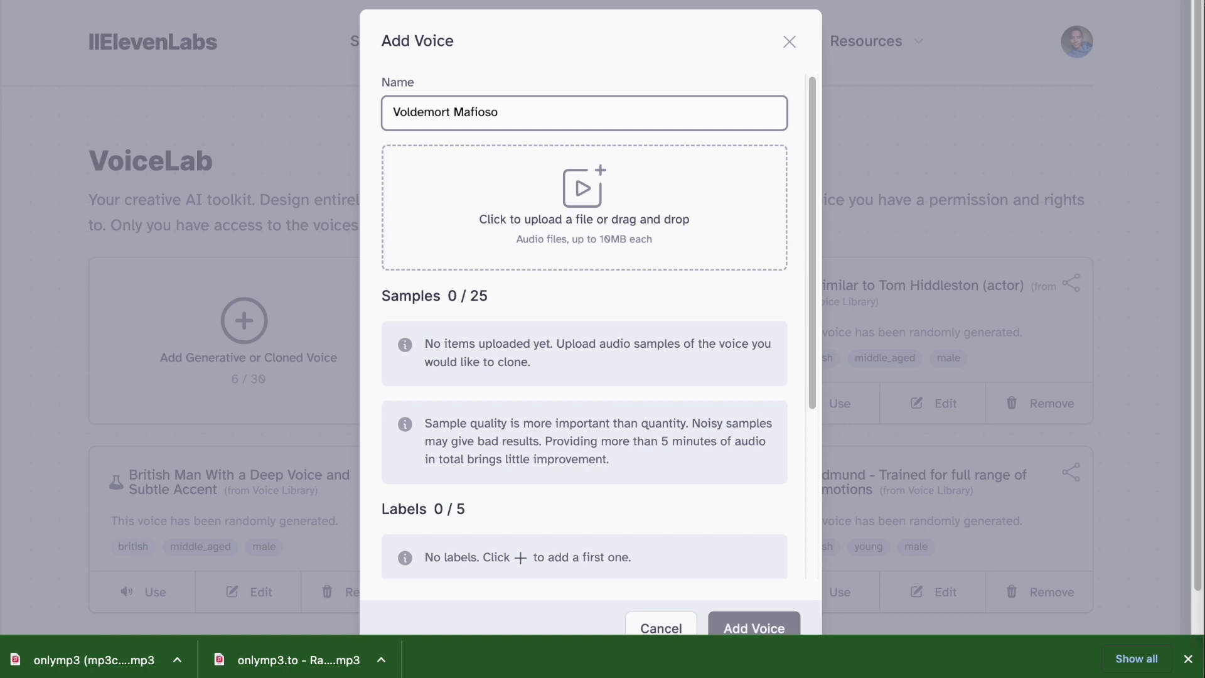
drag(82, 658, 572, 191)
scroll(532, 371, down, 4)
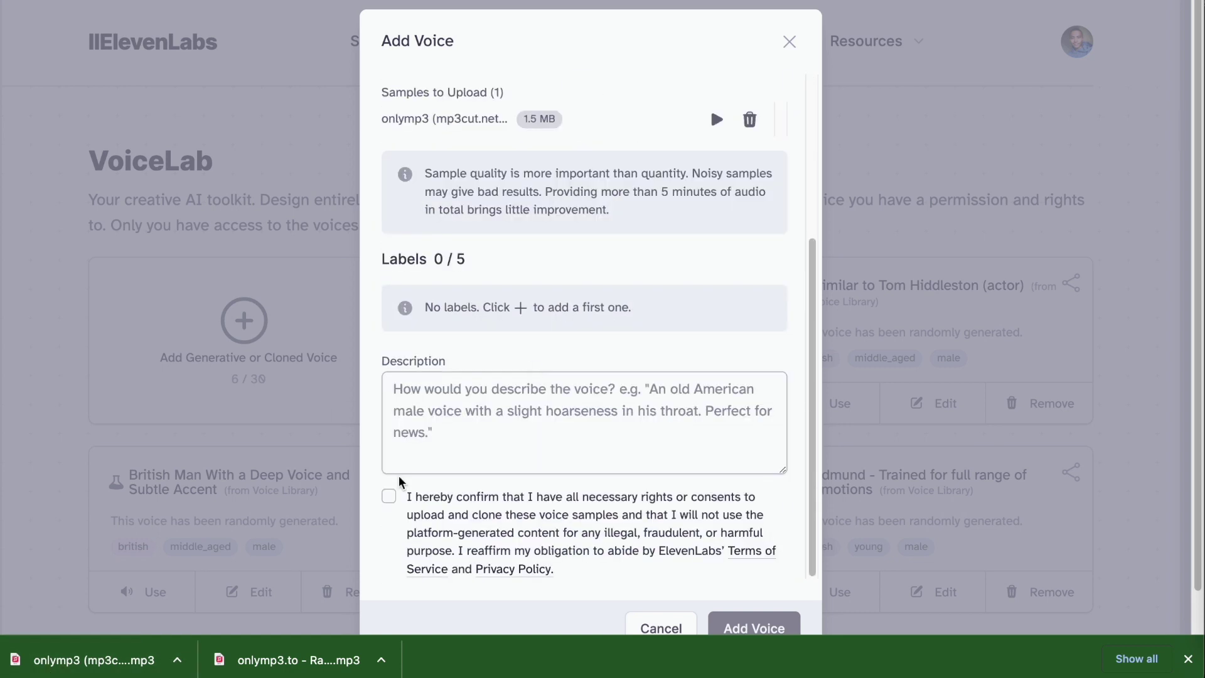
click(781, 667)
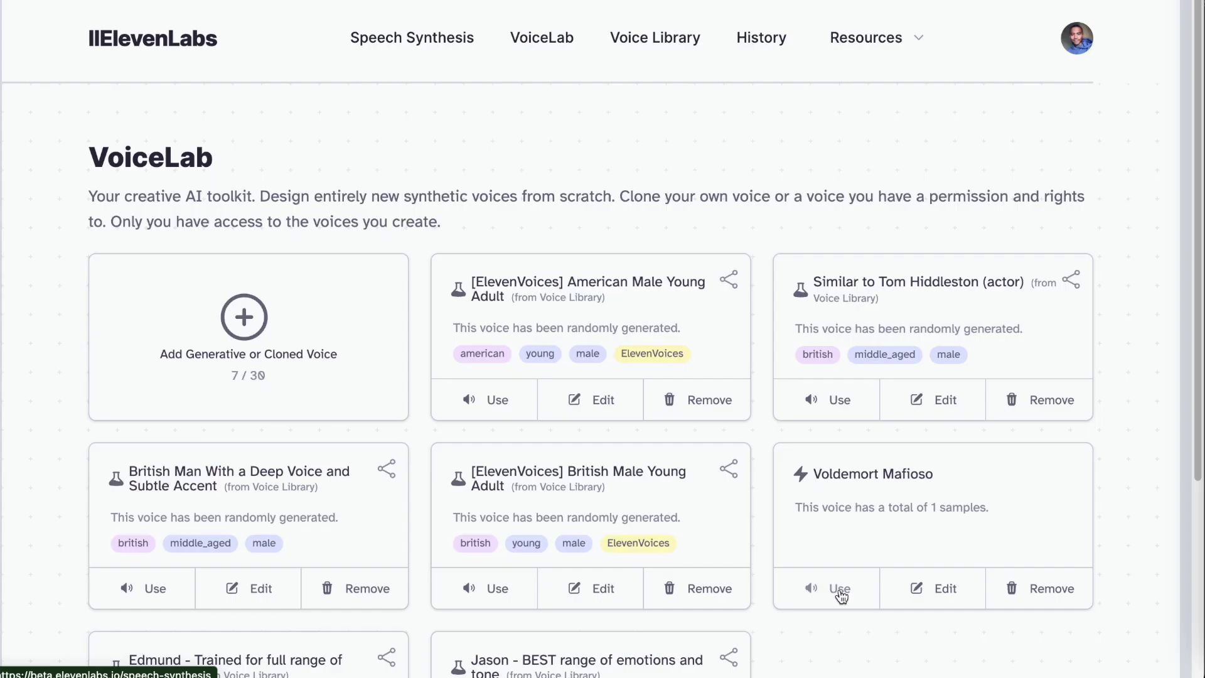
Pick the Voldemort Mafioso voice in Speech Synthesis and delete the old script
click(839, 591)
click(840, 275)
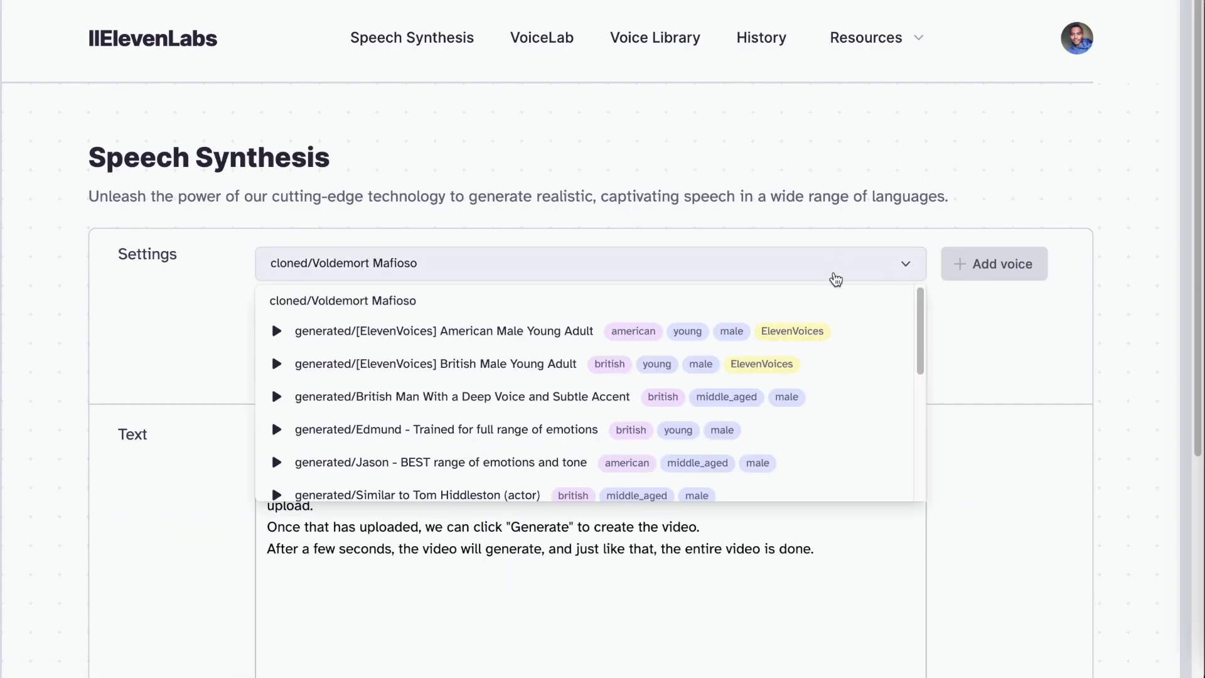
click(276, 301)
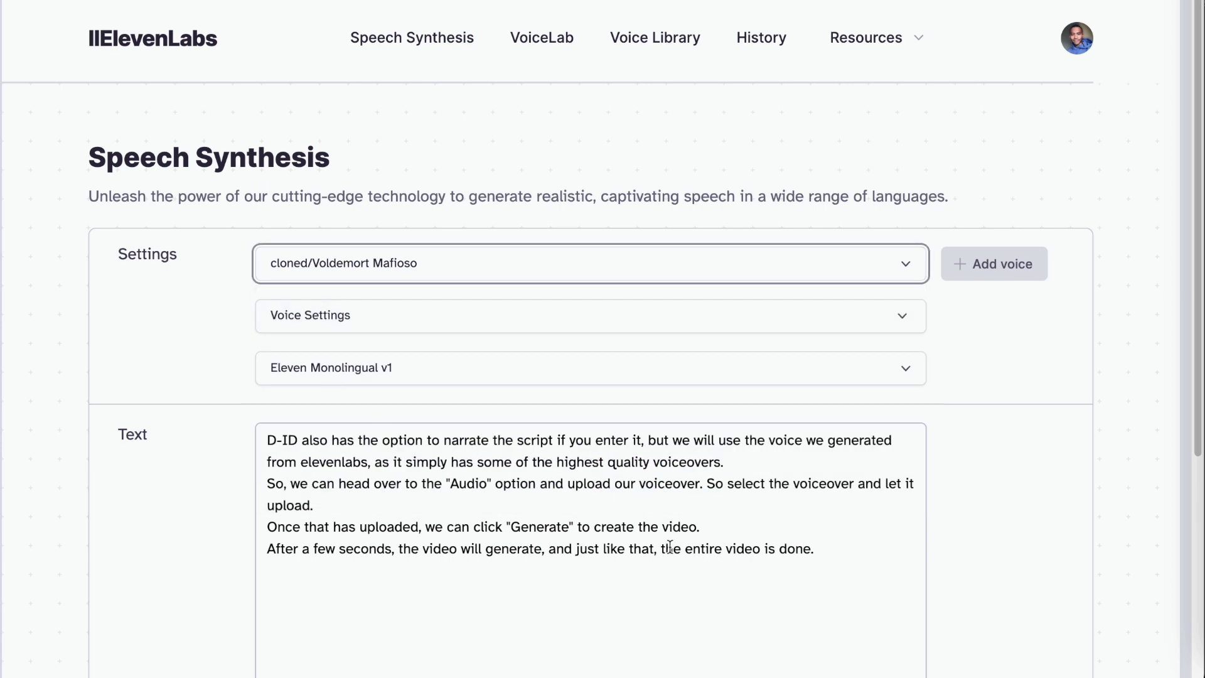
drag(814, 548, 175, 441)
key(BackSpace)
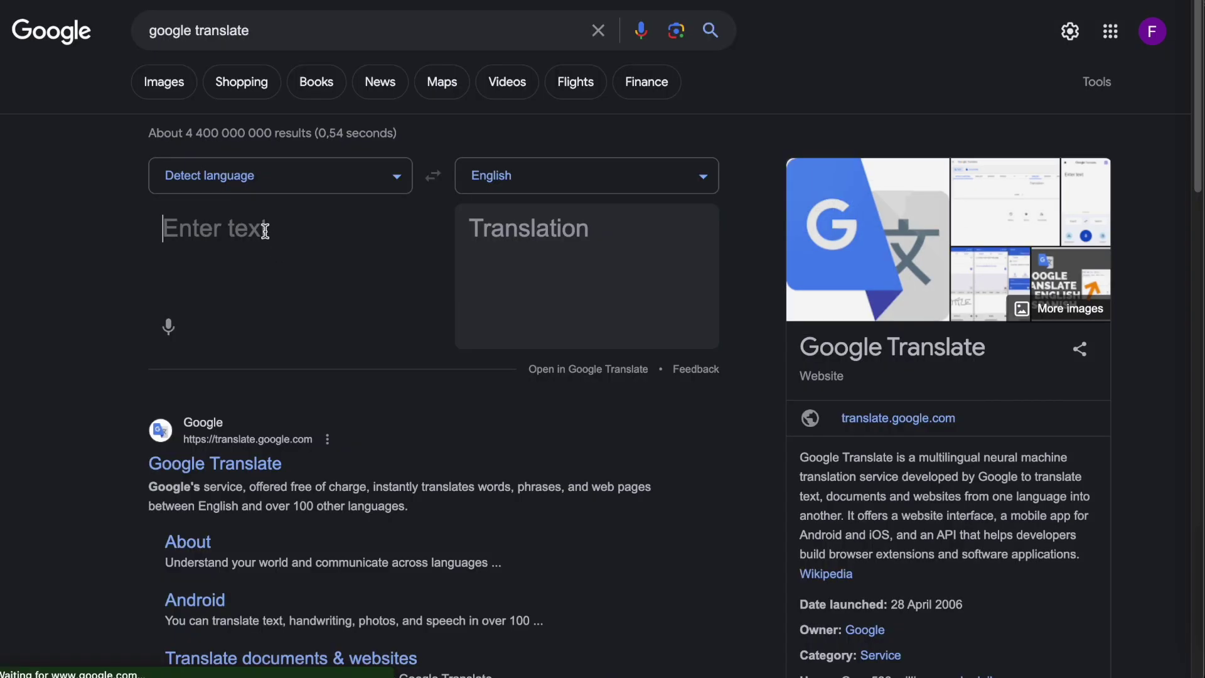
Translate the English mafia quote to Italian in Google Translate and copy it
click(294, 237)
key(ctrl+v)
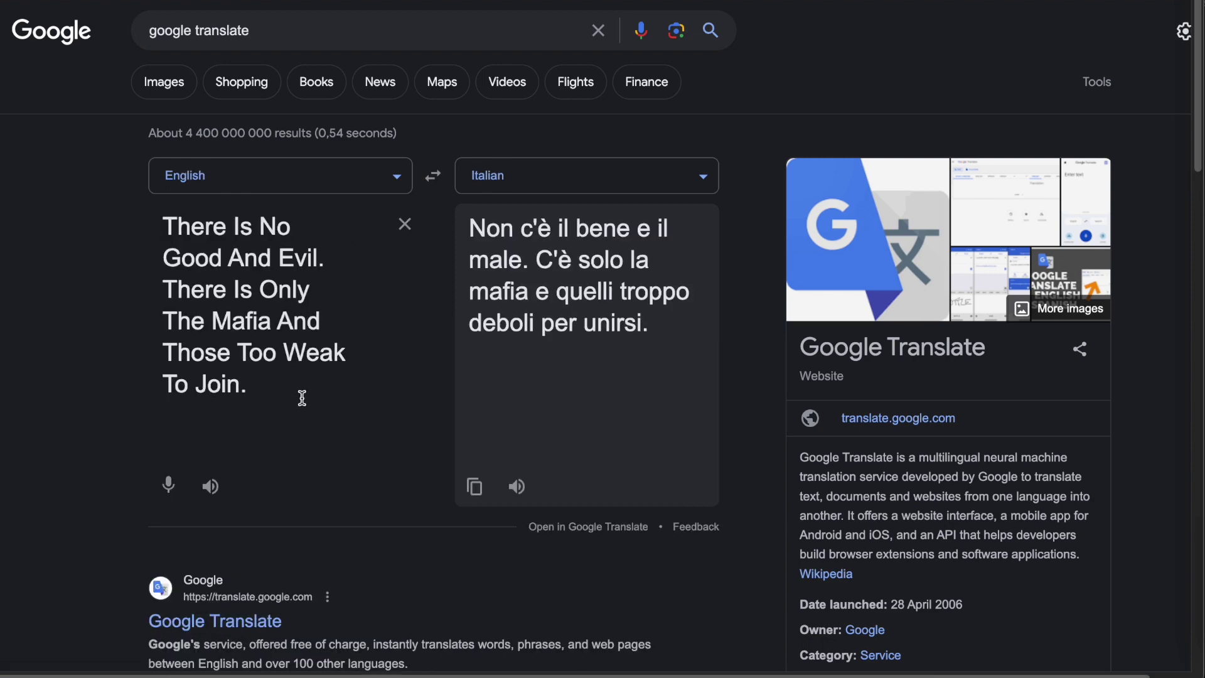
triple_click(536, 290)
right_click(539, 291)
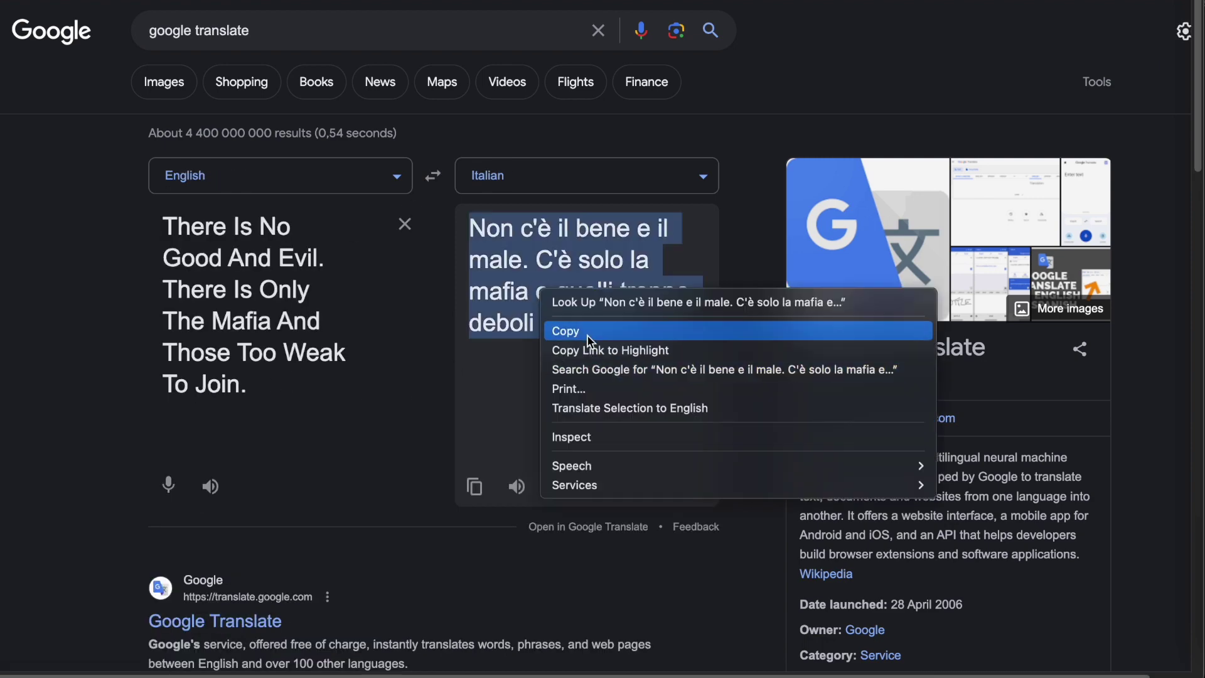
click(537, 333)
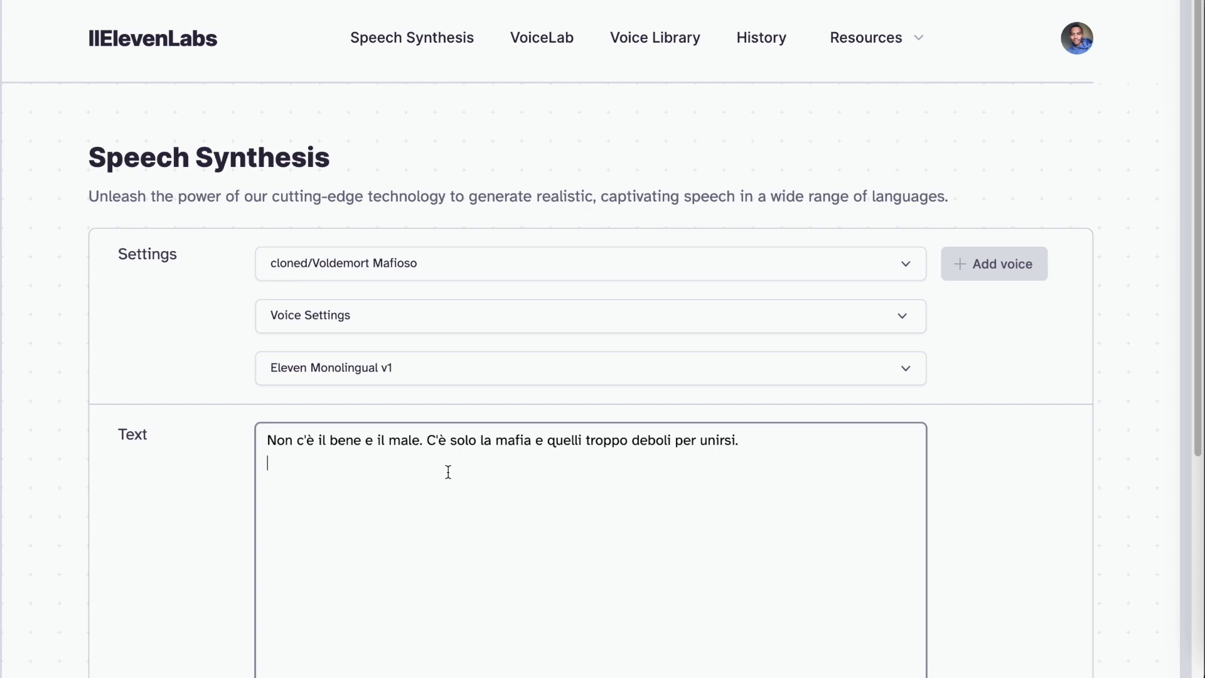
Paste the Italian quote and generate speech with the Eleven Multilingual v1 model
scroll(317, 442, down, 1)
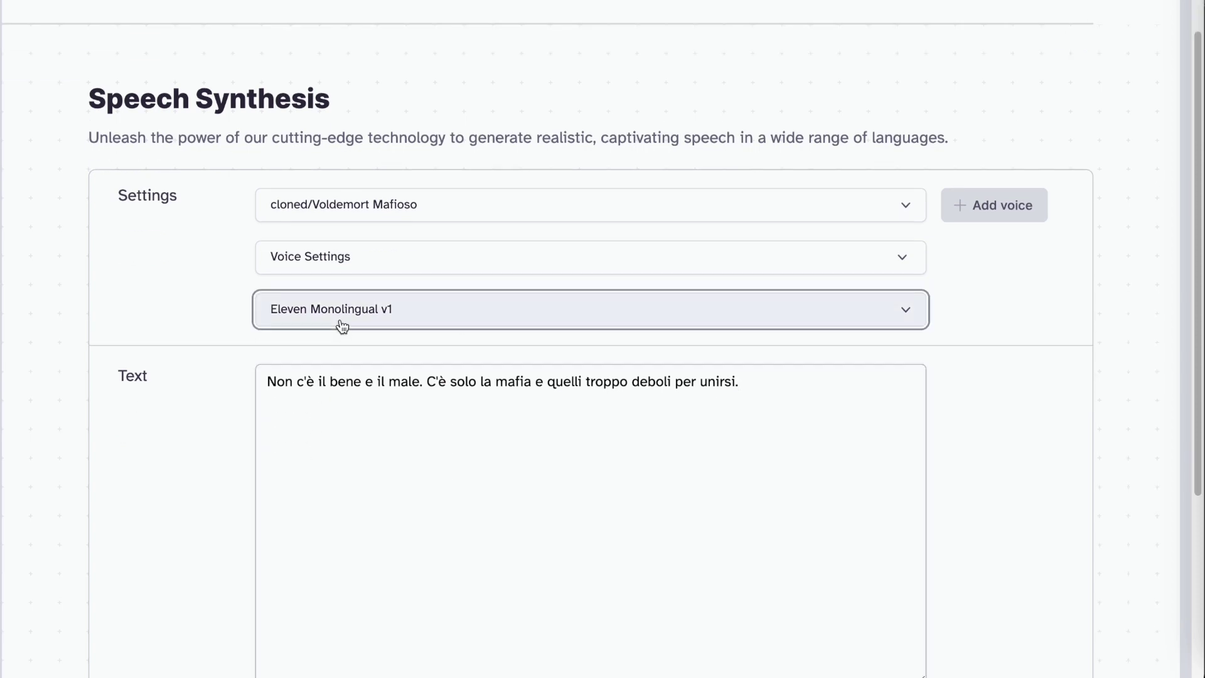
click(342, 317)
click(516, 373)
key(ctrl+a)
key(ctrl+v)
scroll(856, 345, down, 3)
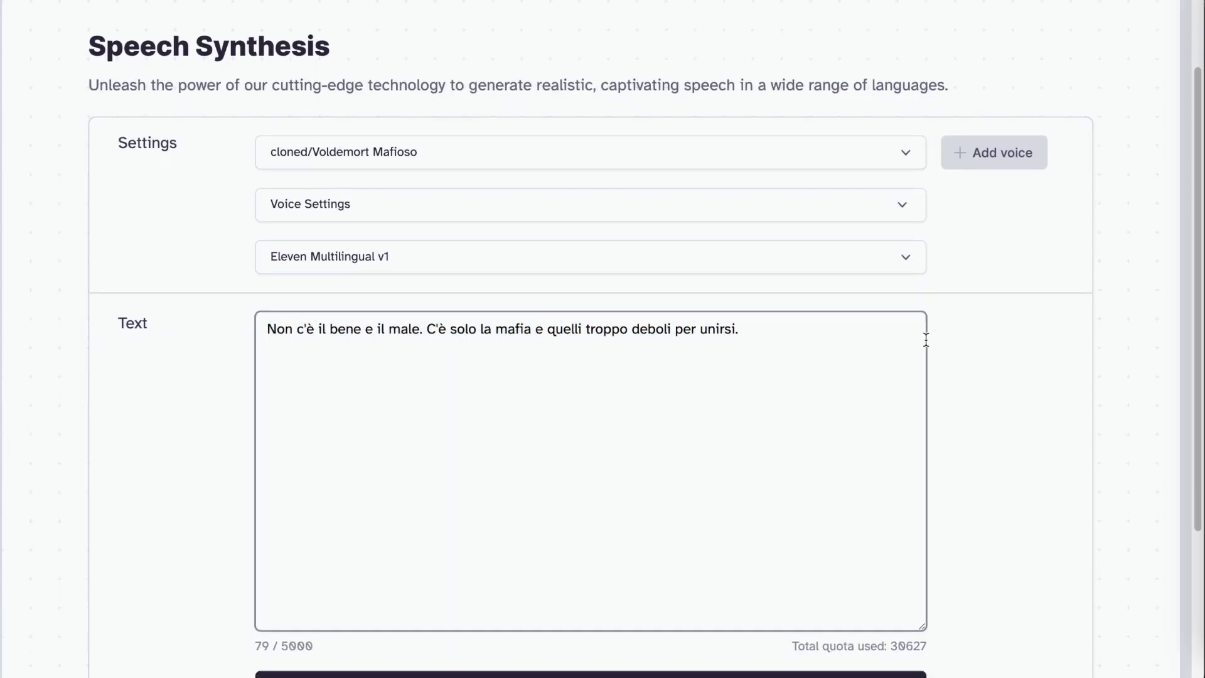
click(905, 167)
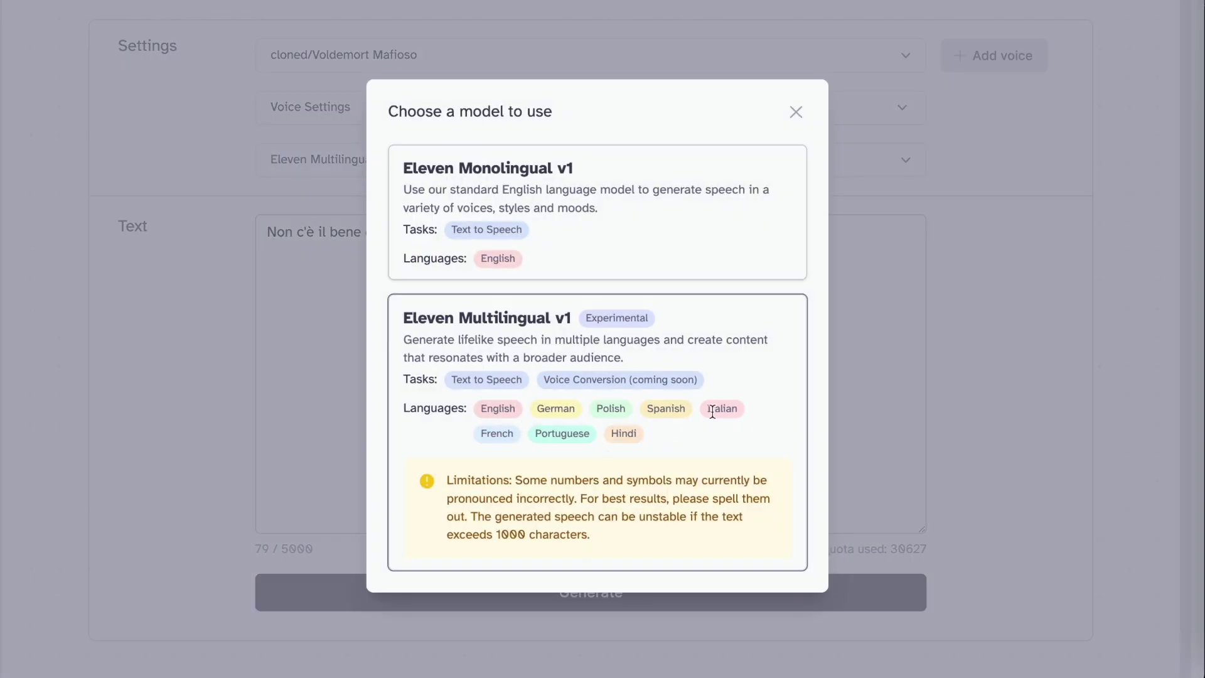
click(796, 112)
scroll(957, 399, up, 1)
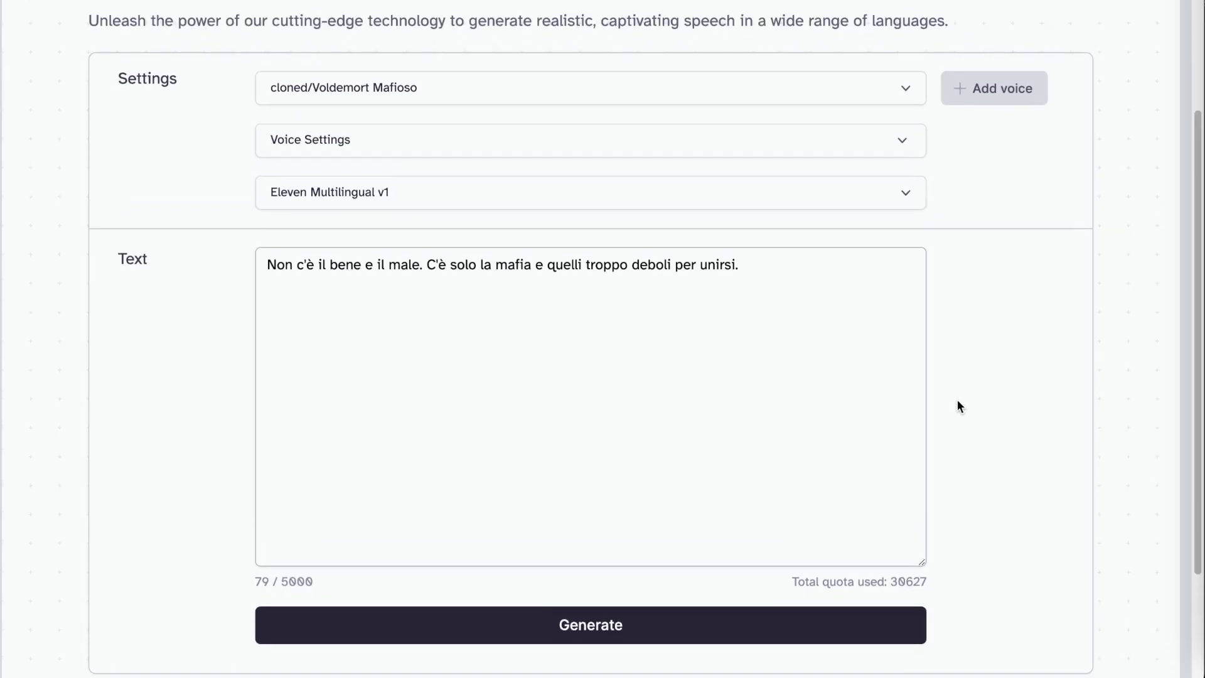
click(635, 631)
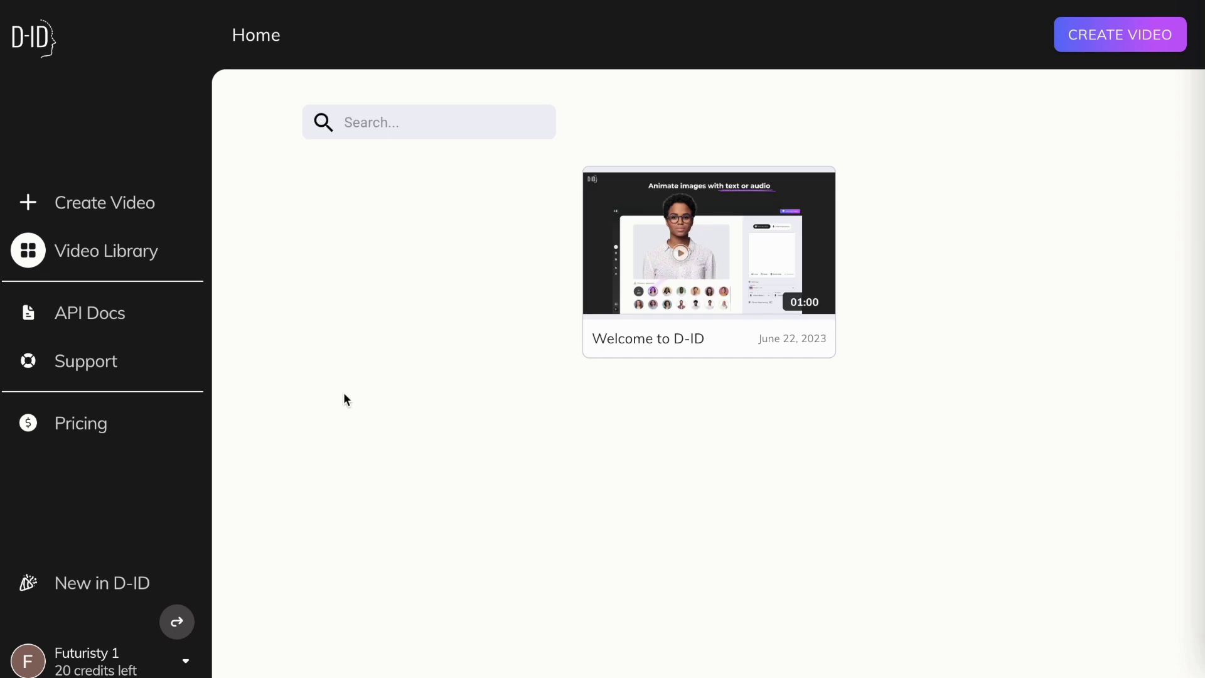
Start a new video with Voldemort Mafioso.png from the Desktop as the presenter
click(138, 199)
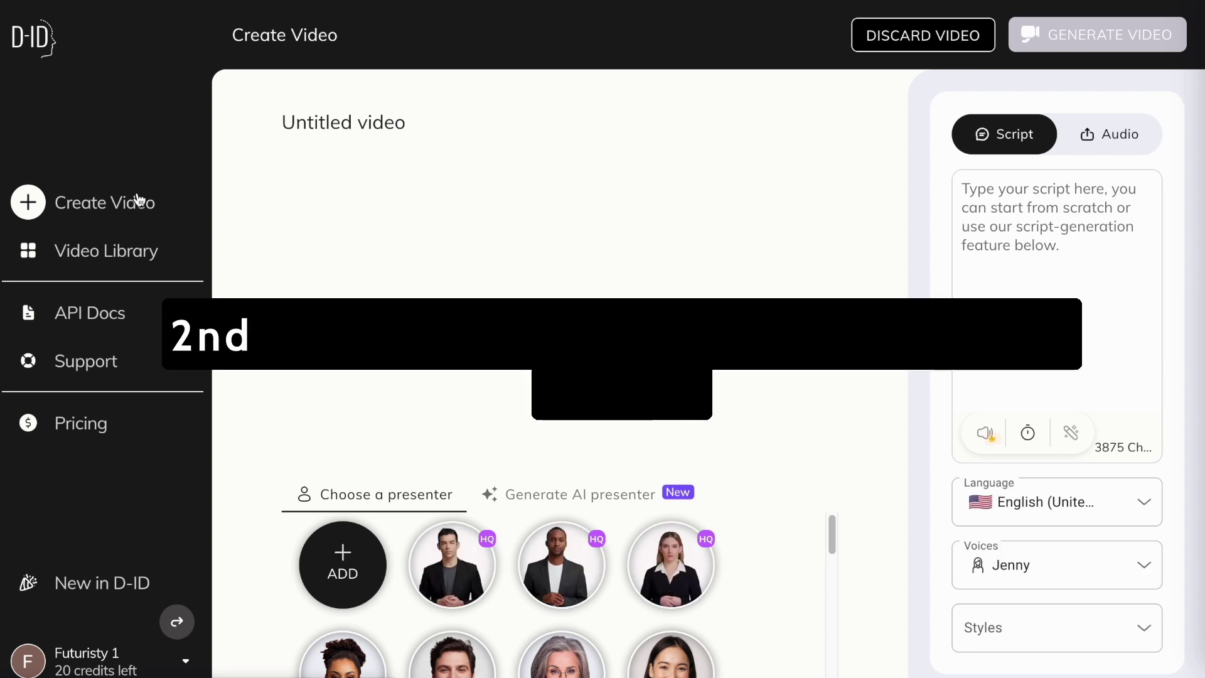
click(342, 565)
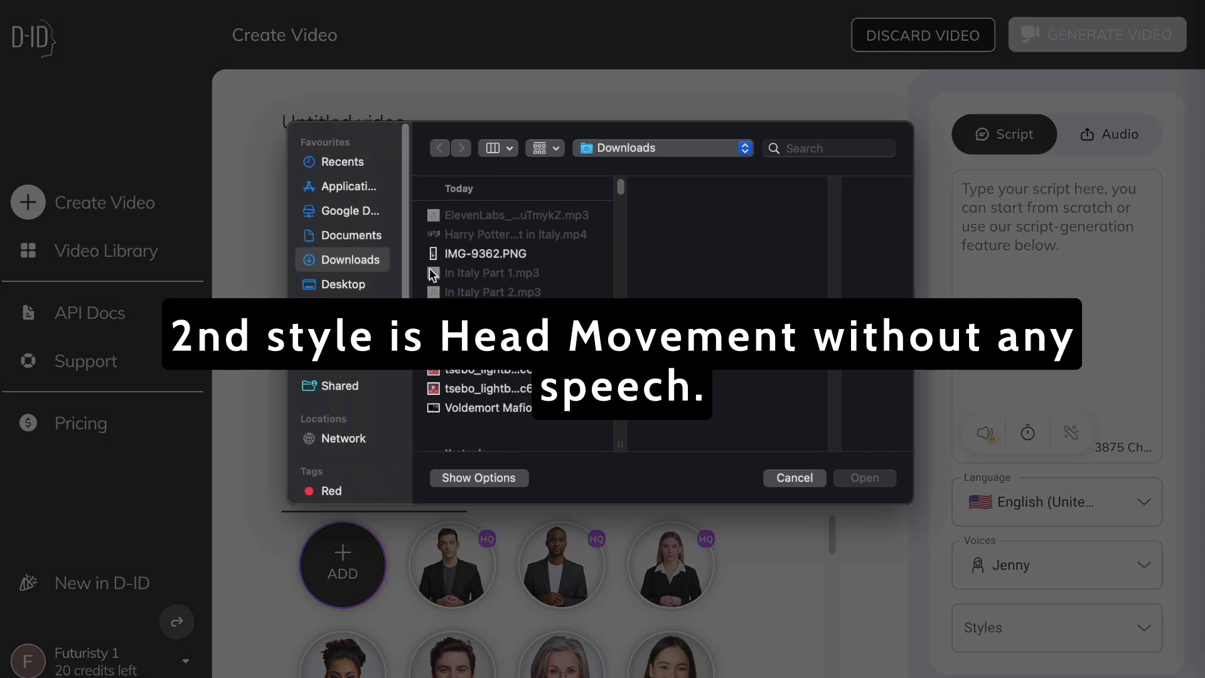
click(341, 284)
click(484, 310)
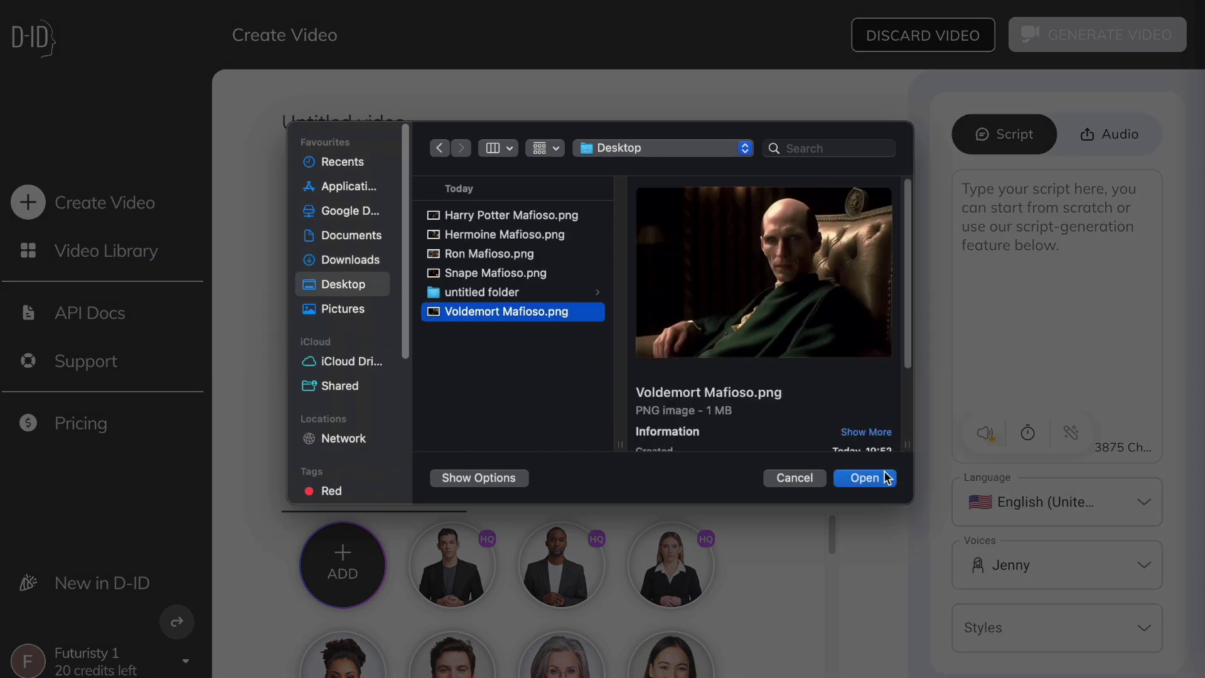
click(844, 478)
Upload the ElevenLabs voiceover mp3 from Downloads as the video's audio
click(1110, 135)
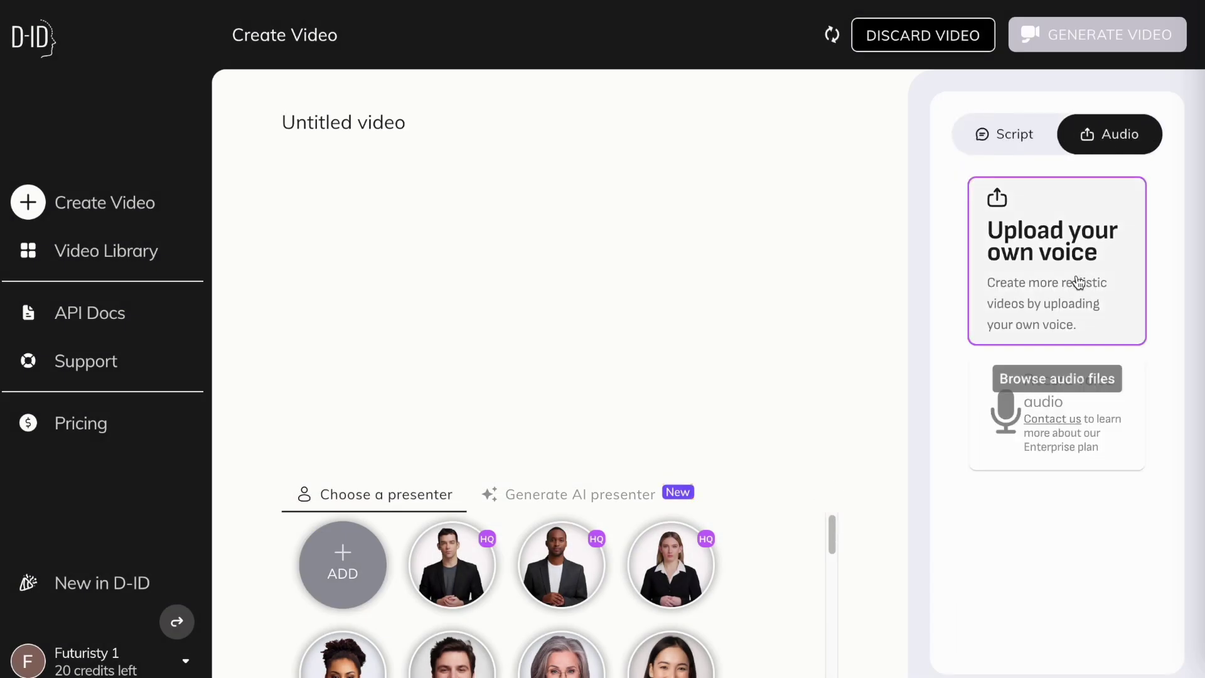
click(1074, 274)
click(350, 259)
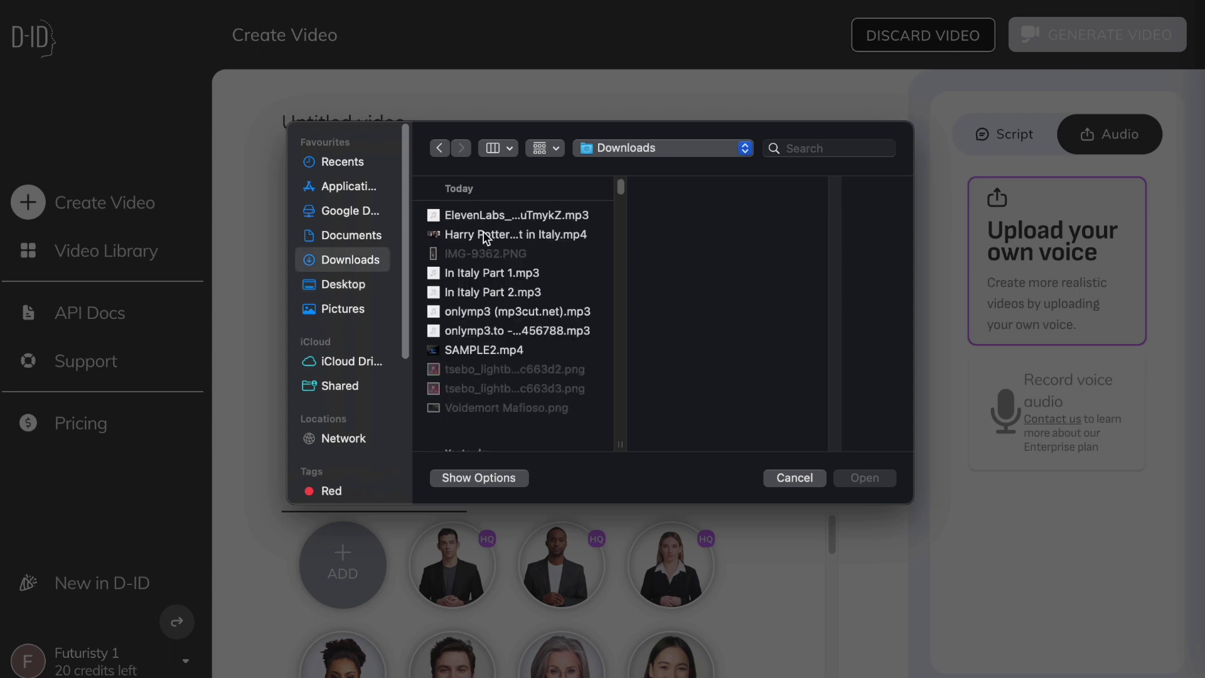
click(515, 215)
click(864, 478)
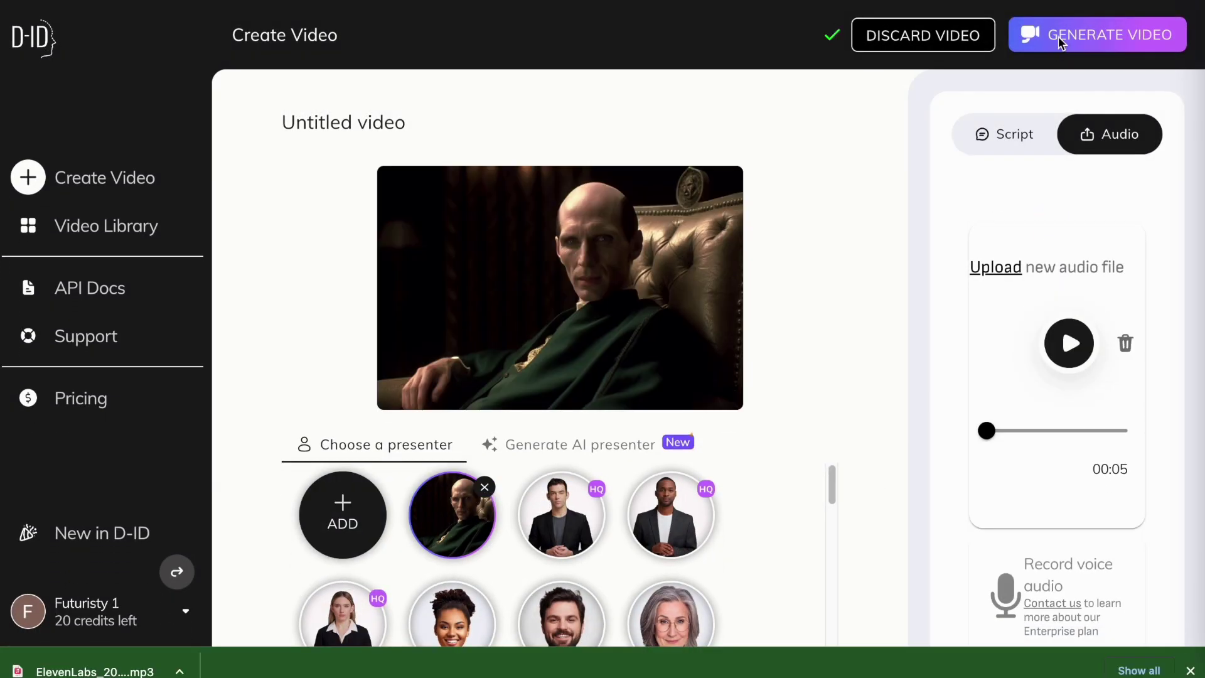
Generate the Voldemort video for 1 credit, then pick the Ron Mafioso image
click(1059, 43)
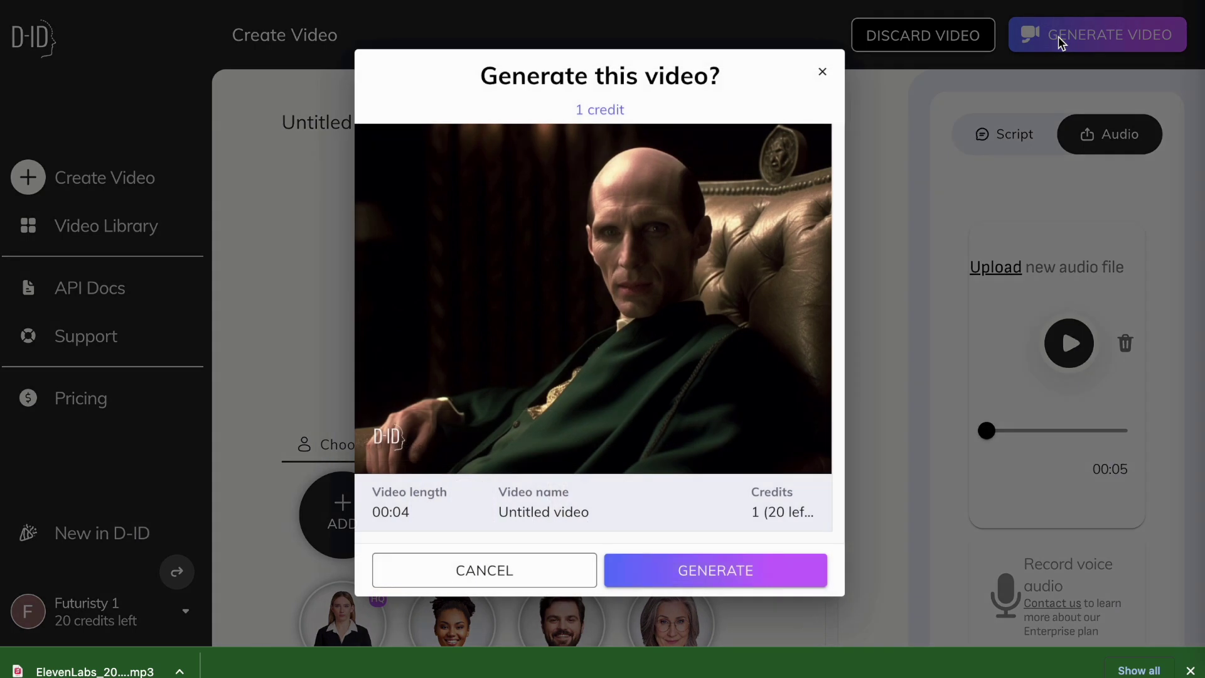
click(711, 569)
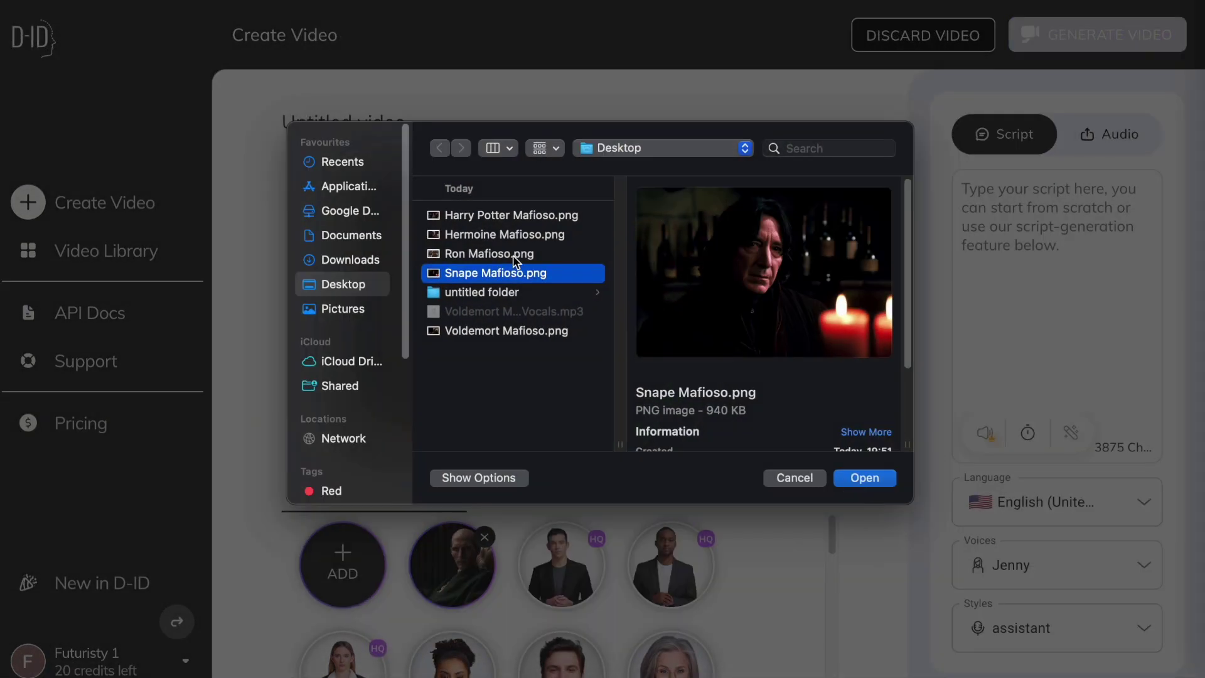
click(521, 255)
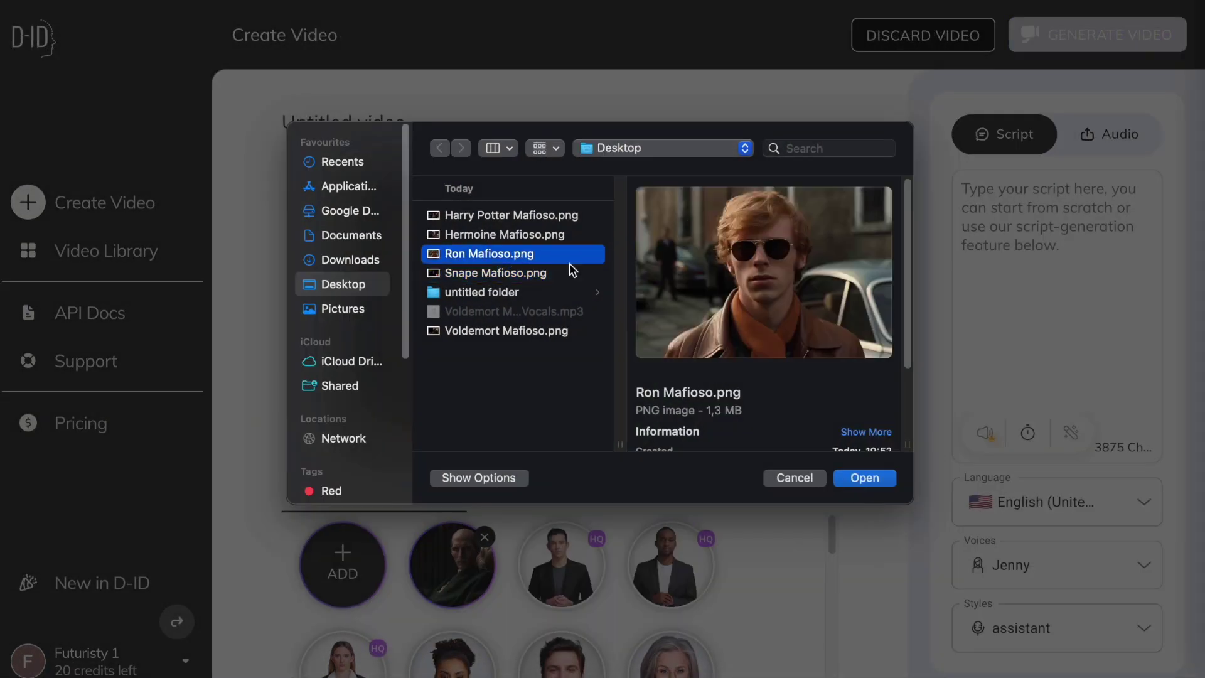
Load Ron Mafioso as presenter and generate the 3-second speechless head-movement video
click(878, 481)
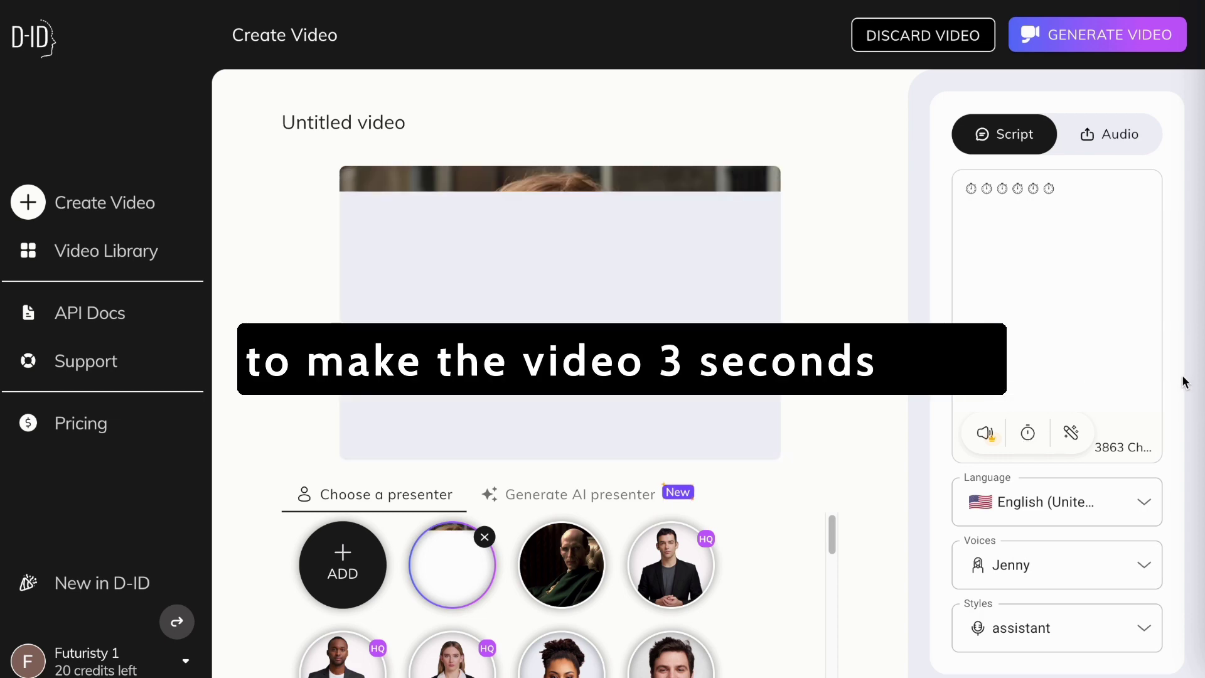
click(1114, 55)
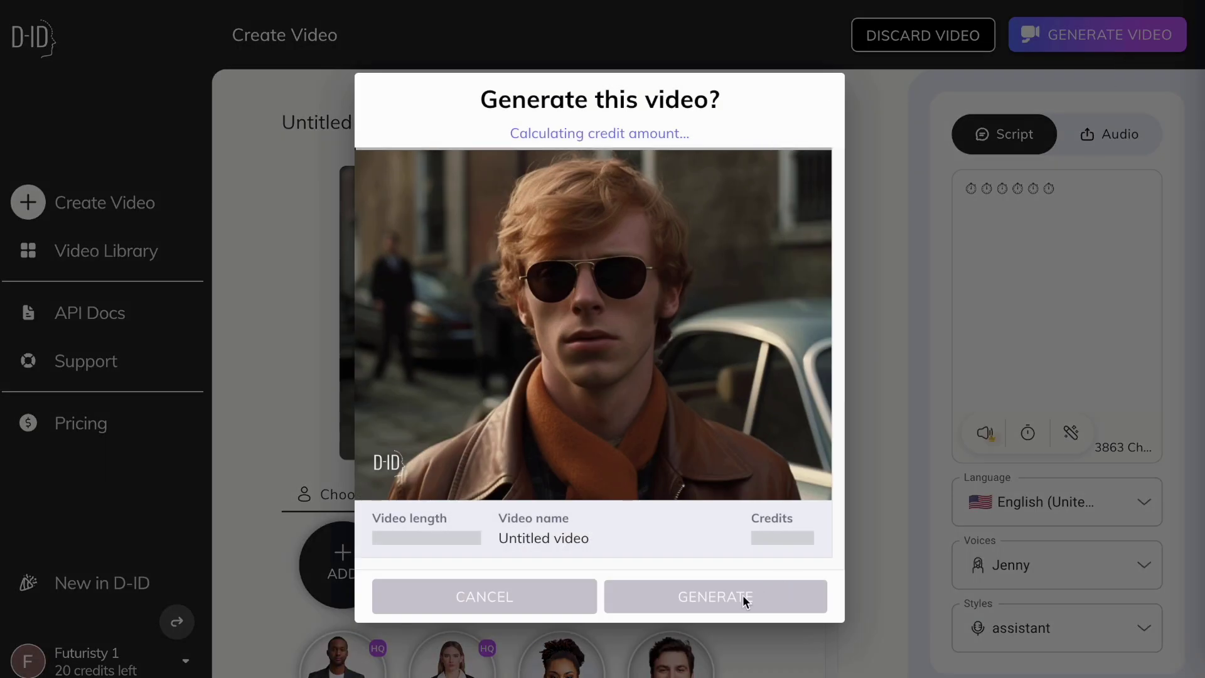
click(743, 595)
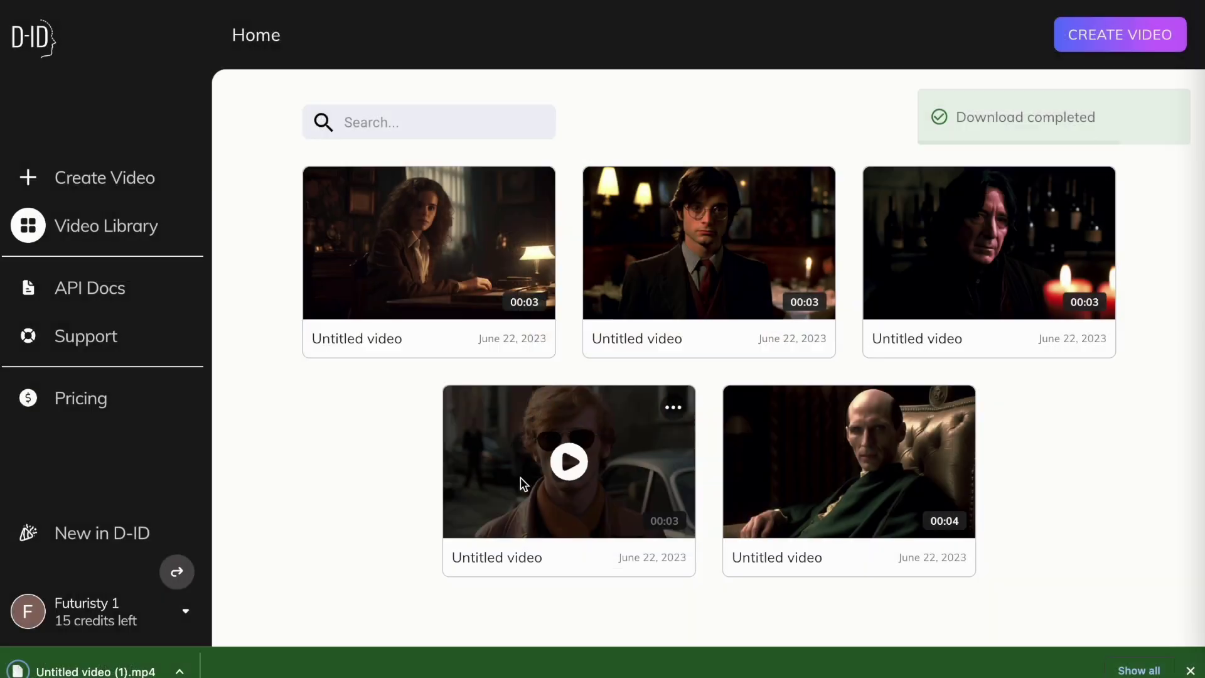
Download the Ron video and two more animated clips, closing each preview afterward
click(564, 463)
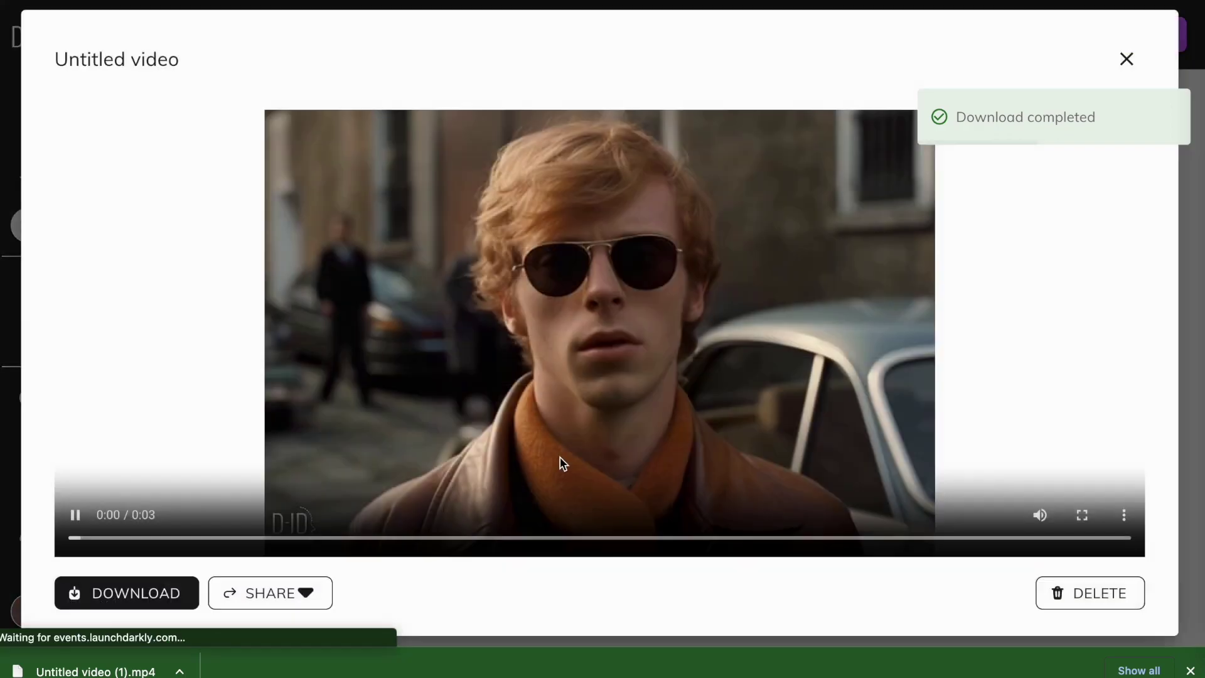
click(127, 603)
click(1123, 59)
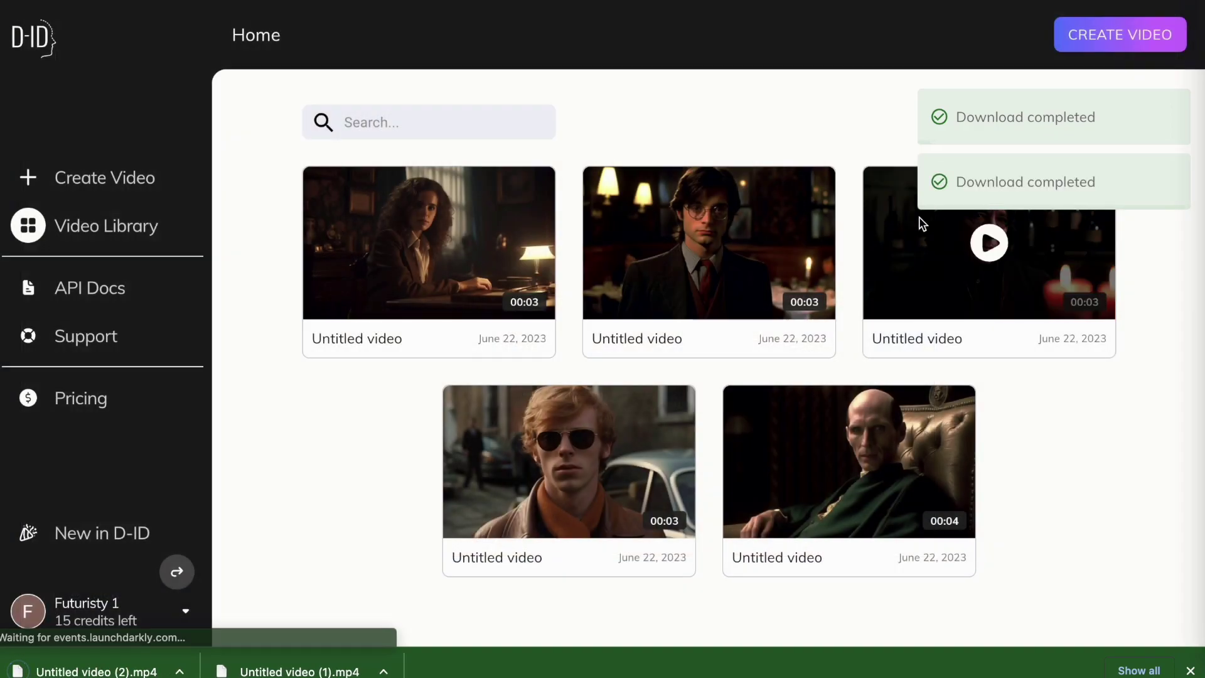
click(970, 263)
click(188, 599)
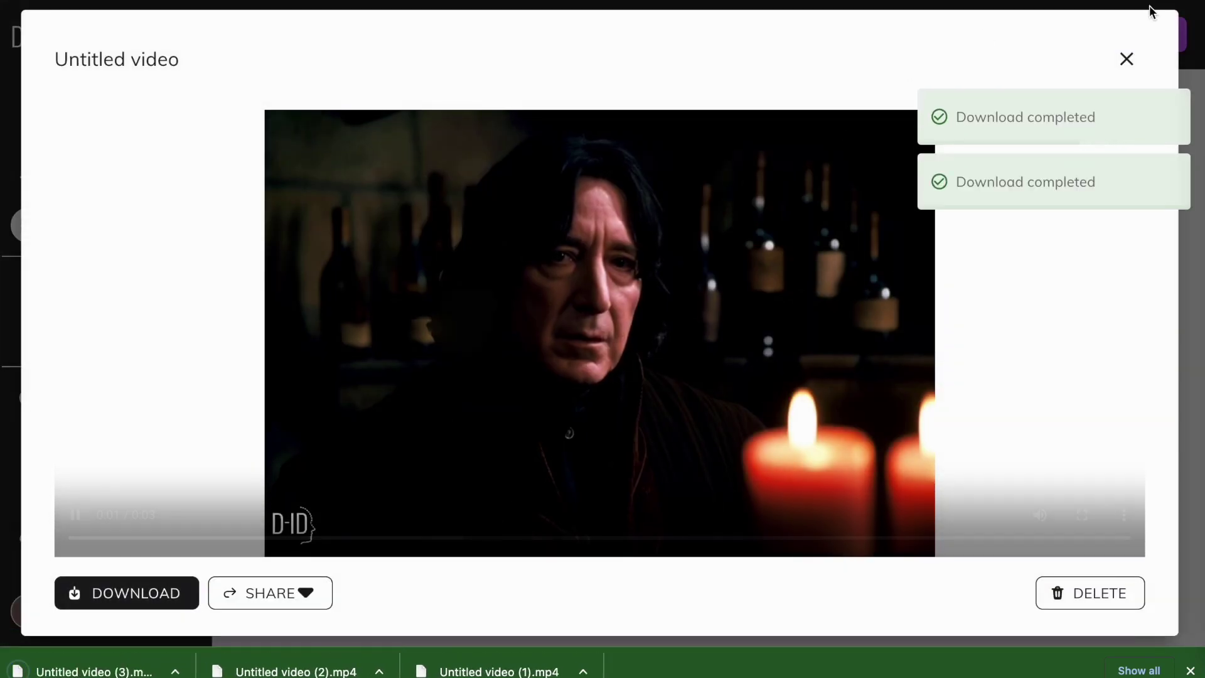
click(1126, 59)
click(704, 239)
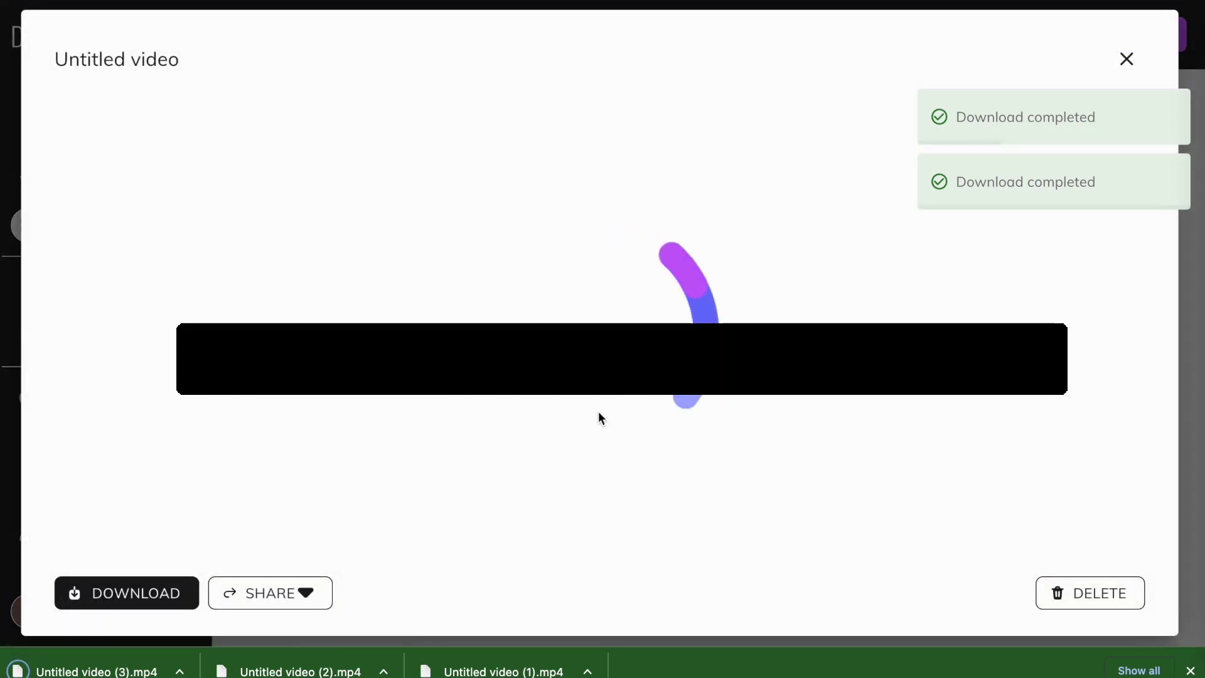
click(140, 597)
click(1126, 59)
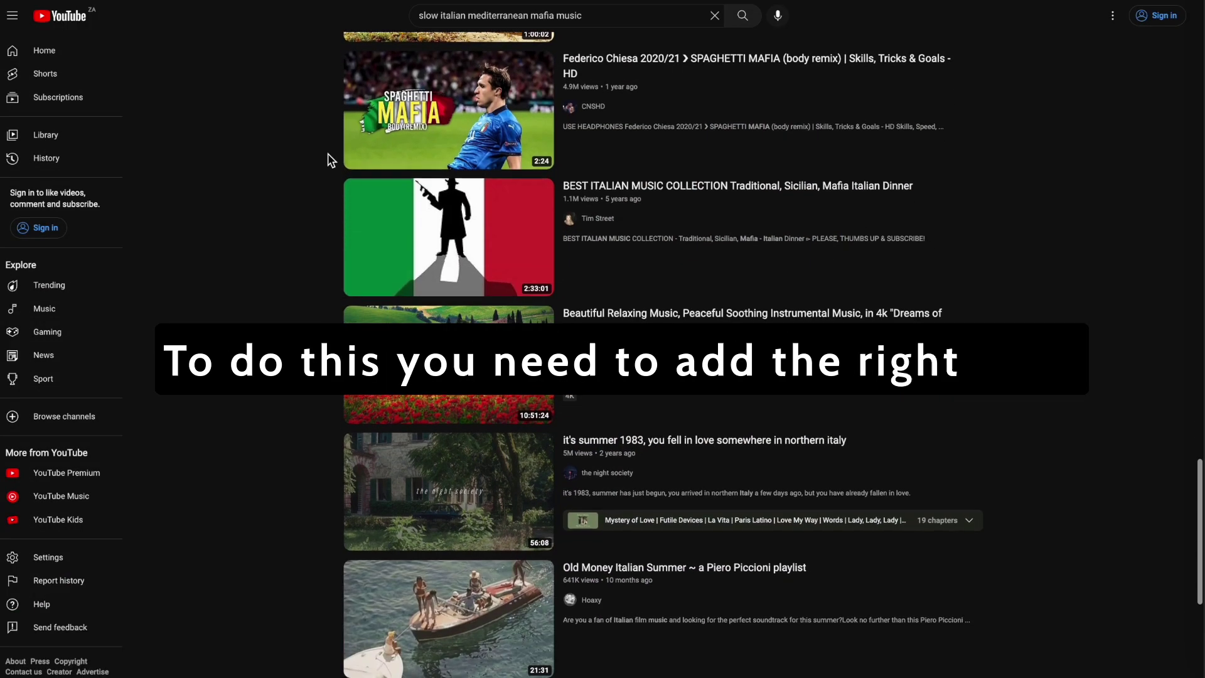
Browse the slow Italian mafia music results and play the Italian Music Collection video
scroll(329, 161, down, 4)
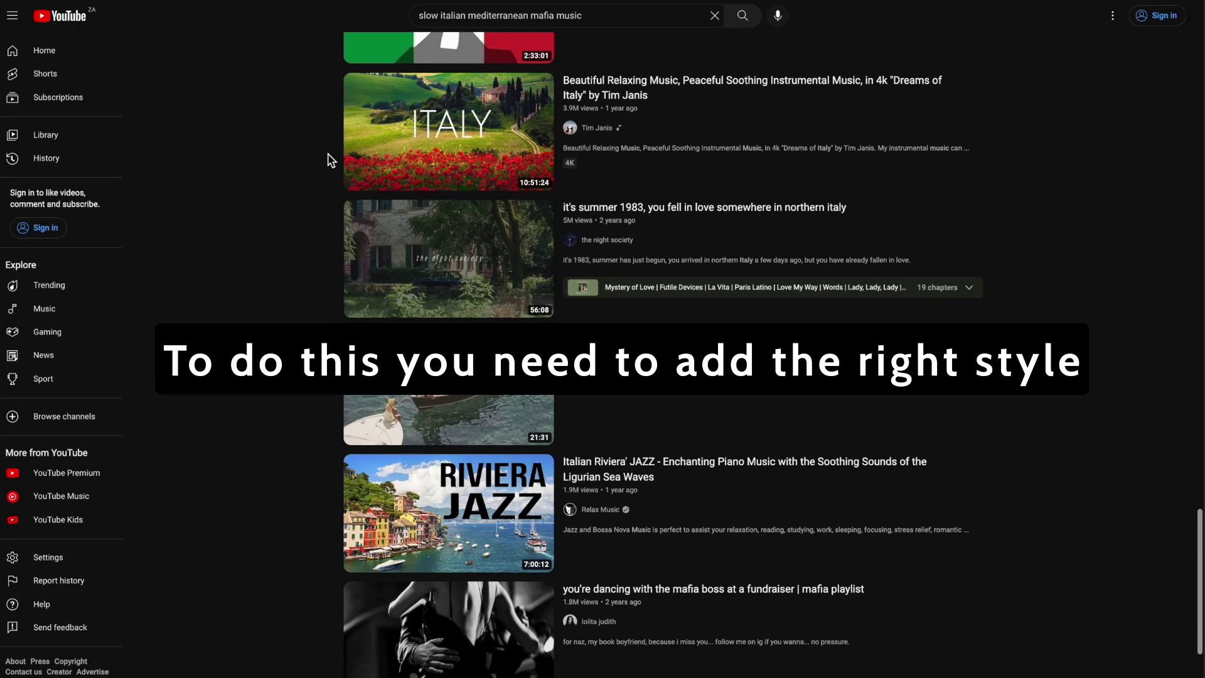
scroll(328, 161, down, 3)
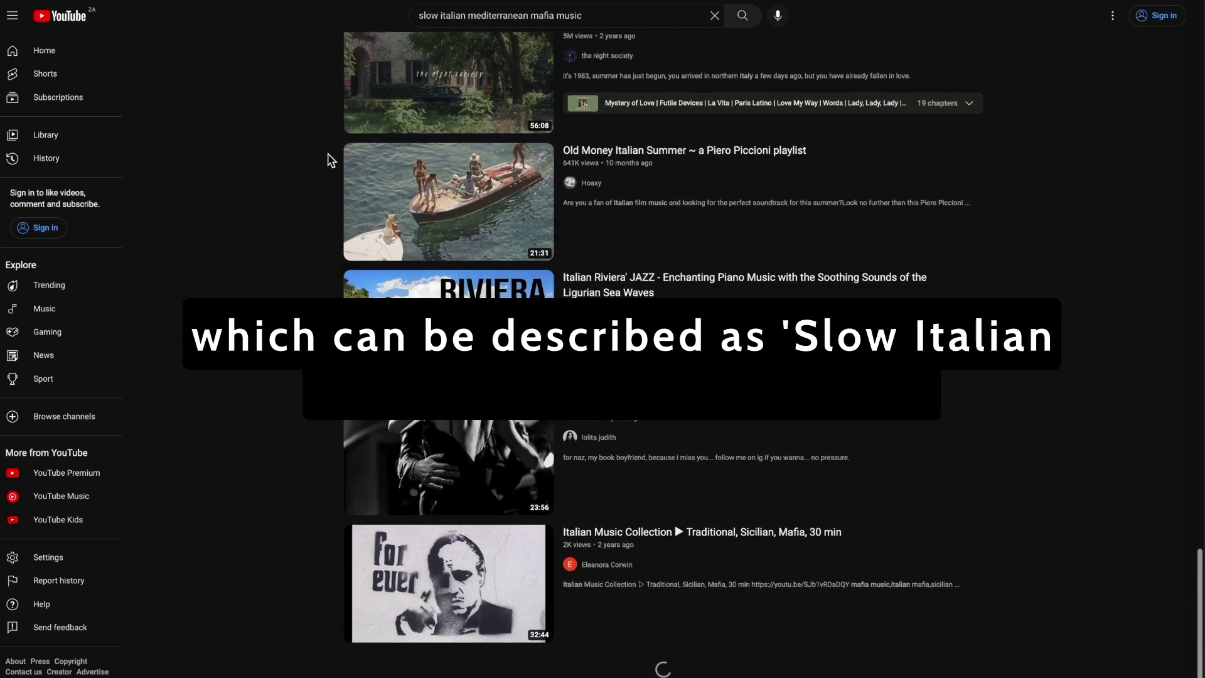
scroll(329, 166, down, 7)
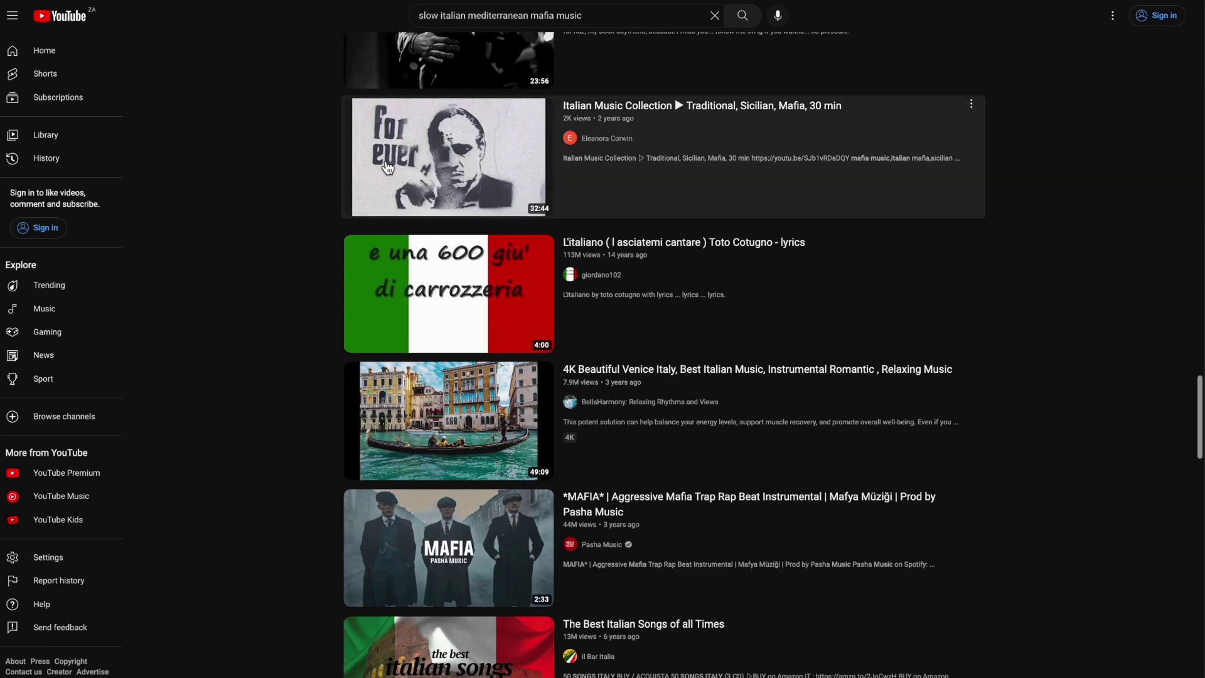
click(378, 168)
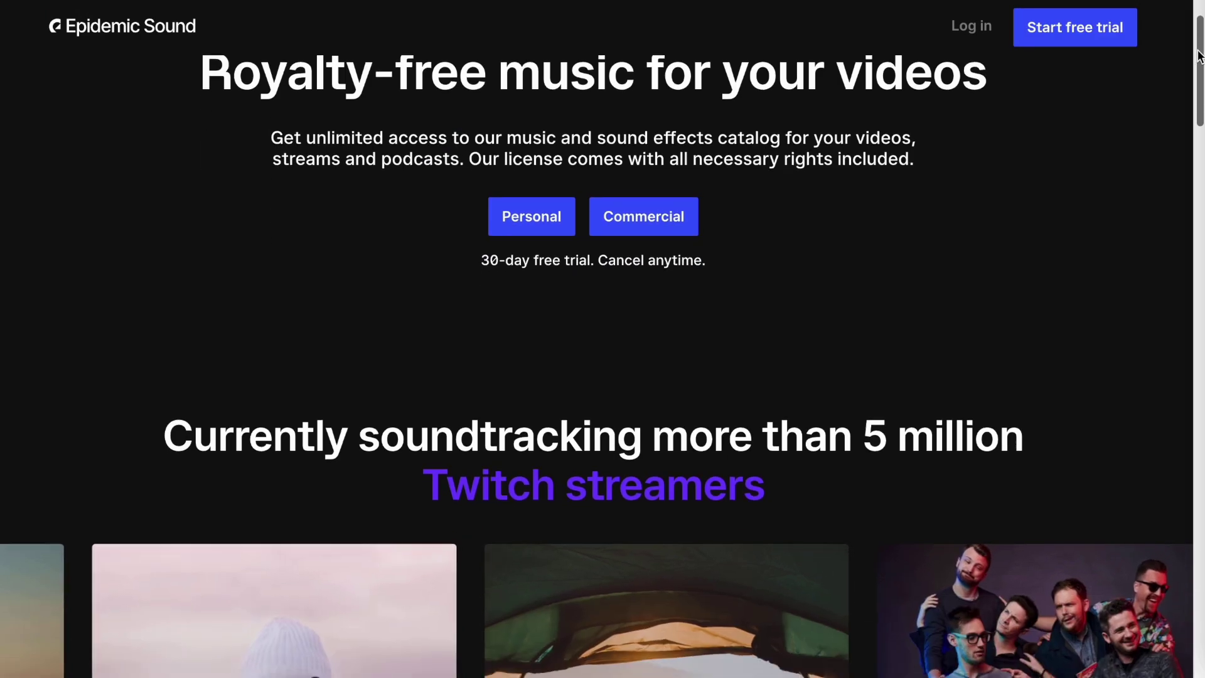
Read down the Epidemic Sound homepage to its free-trial and subscription options
scroll(1200, 94, down, 3)
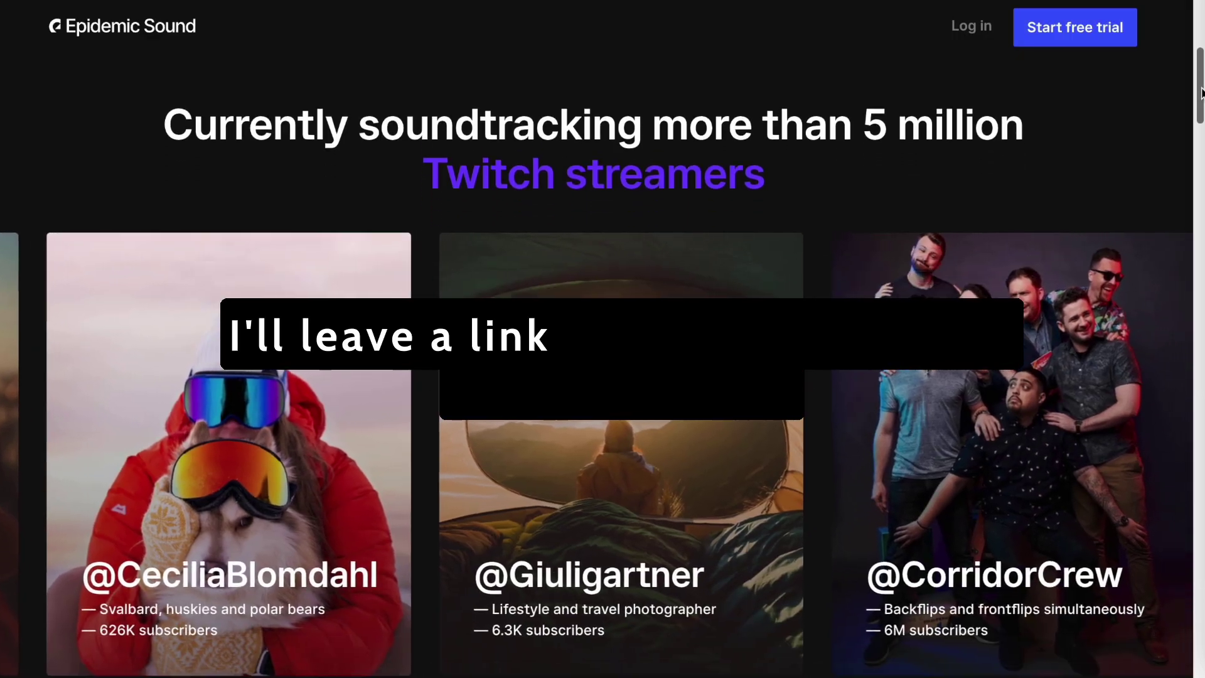
scroll(1200, 103, down, 10)
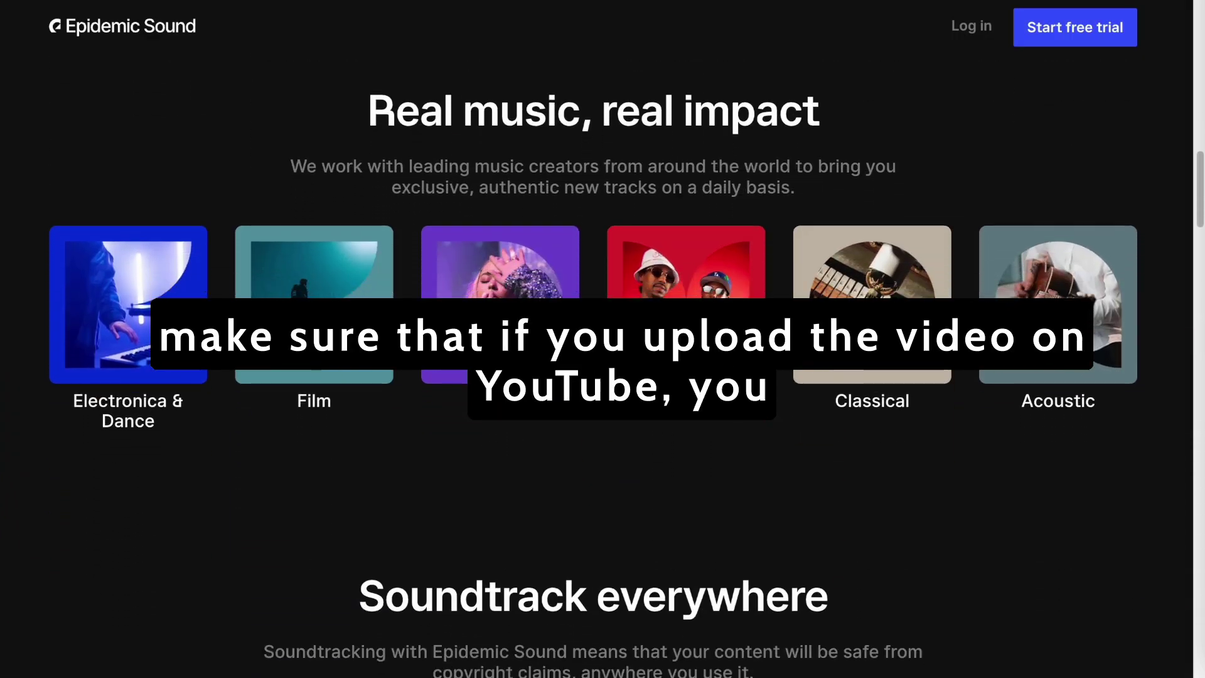
scroll(602, 339, down, 8)
scroll(603, 339, down, 8)
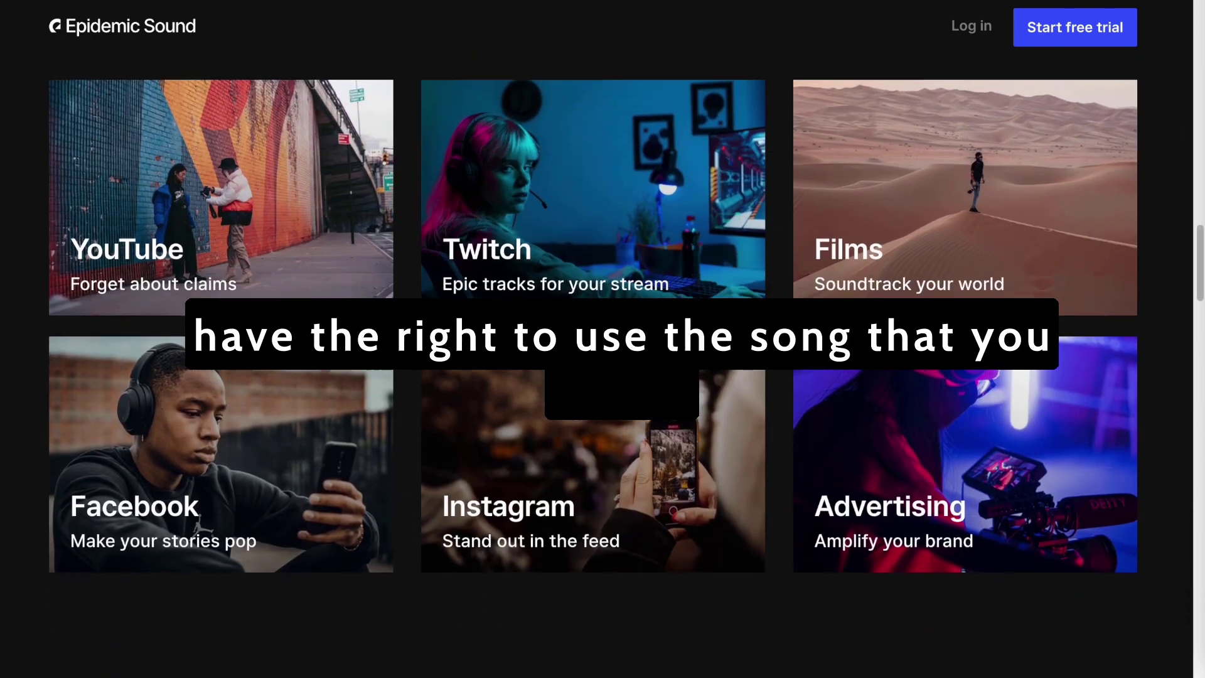
scroll(602, 339, down, 3)
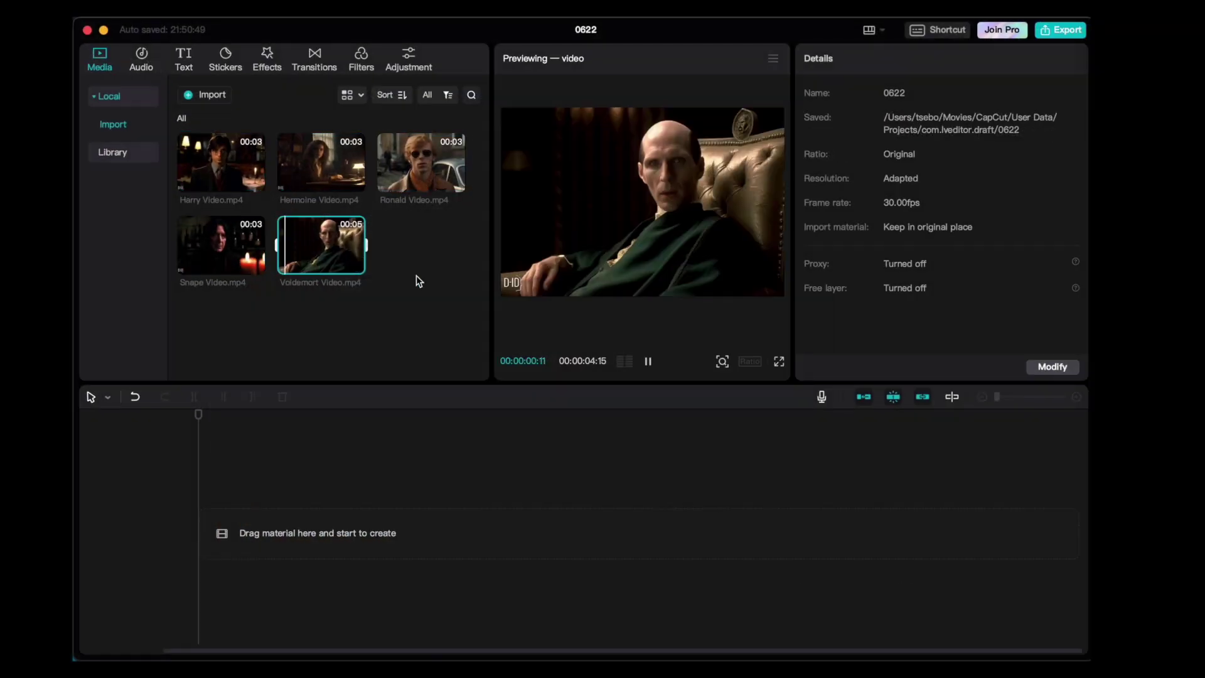
click(416, 276)
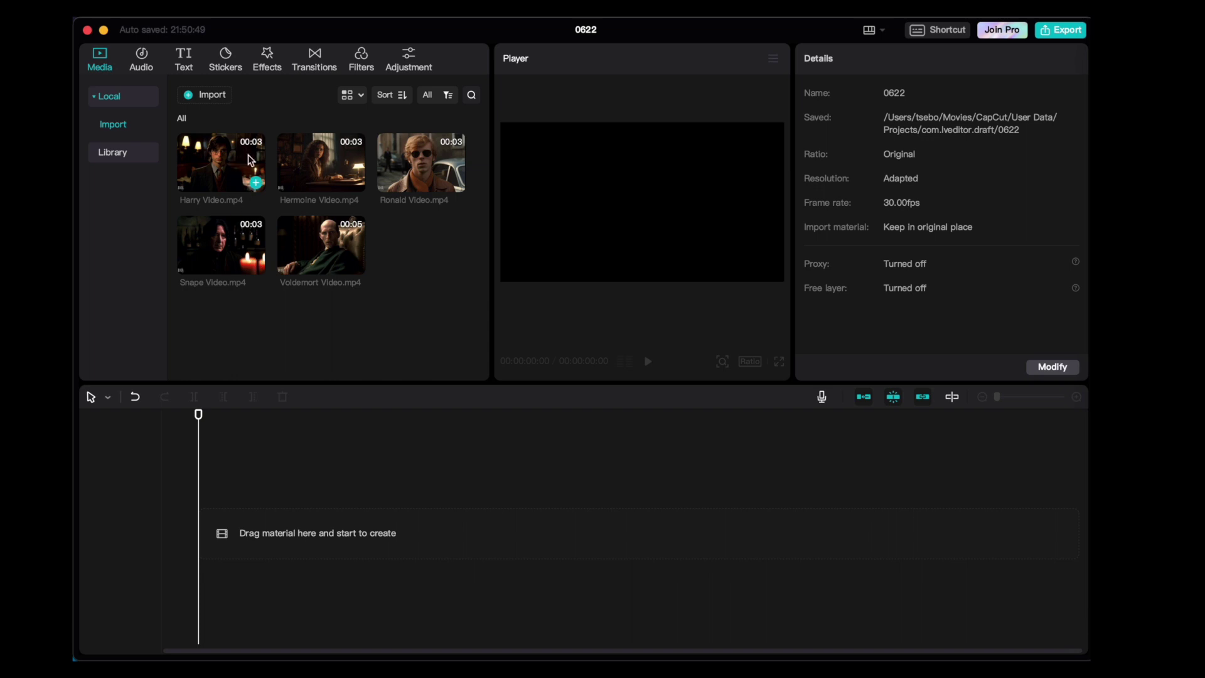
Place the Ronald, Harry, Voldemort and Snape clips in order, zooming the timeline out
drag(406, 167, 280, 527)
drag(221, 161, 511, 527)
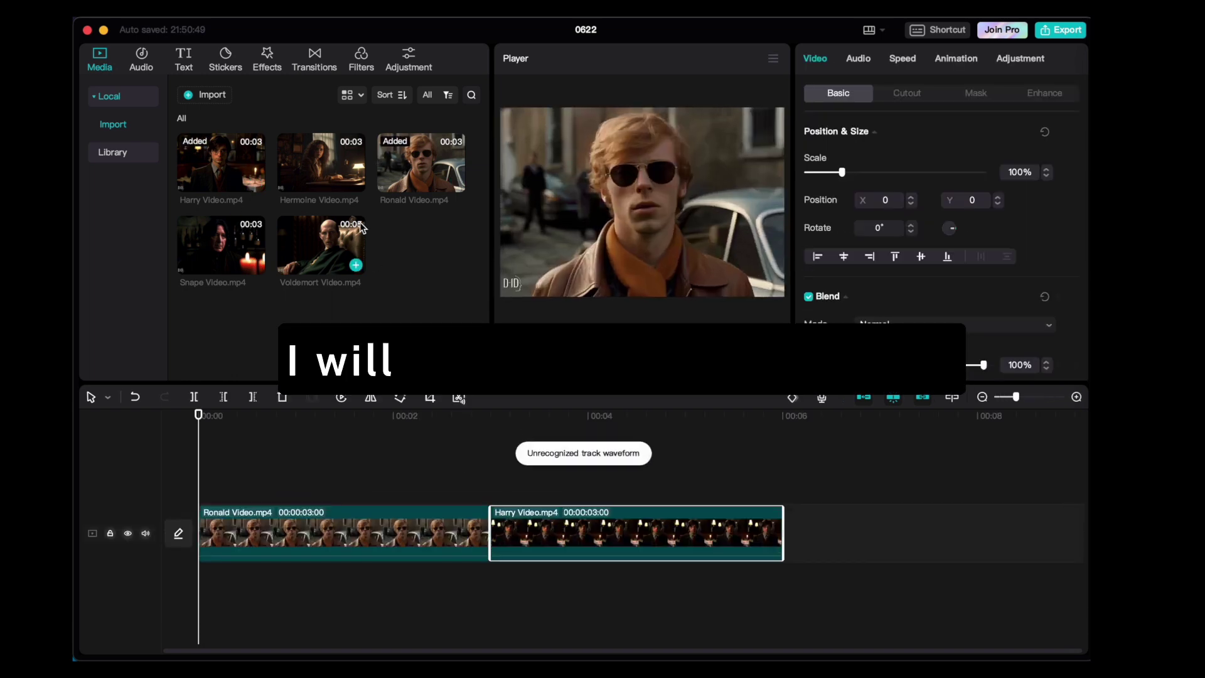
drag(309, 248, 809, 549)
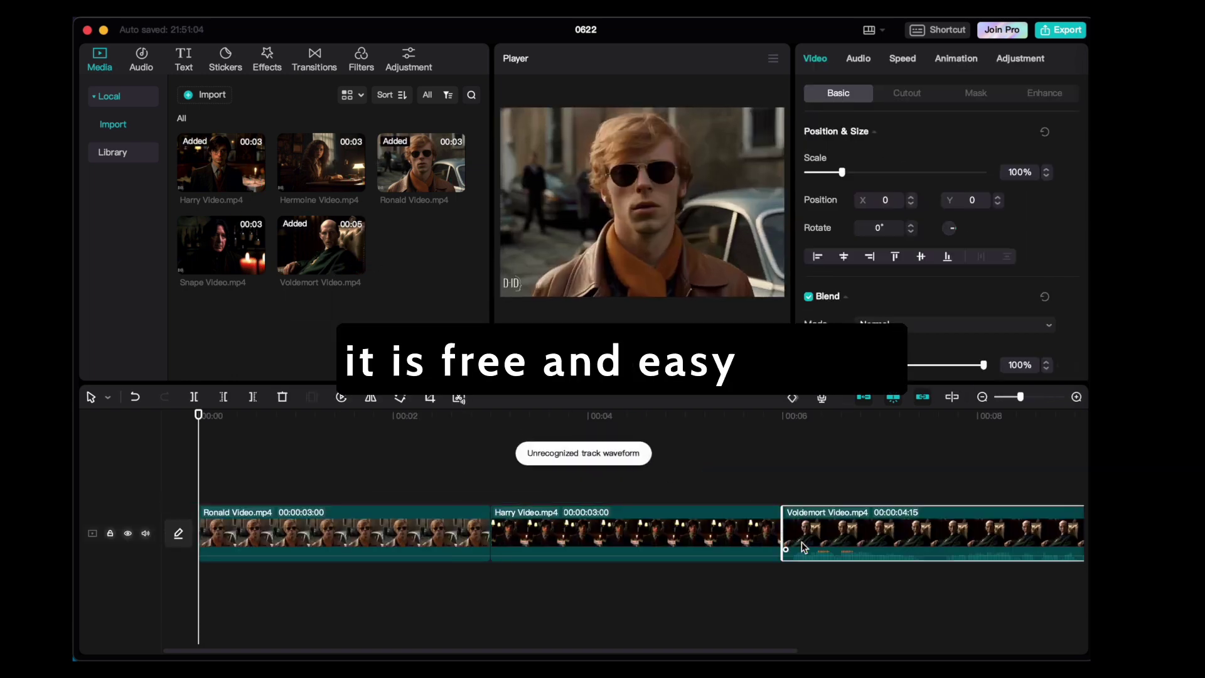
scroll(1027, 427, right, 5)
drag(1019, 396, 1008, 401)
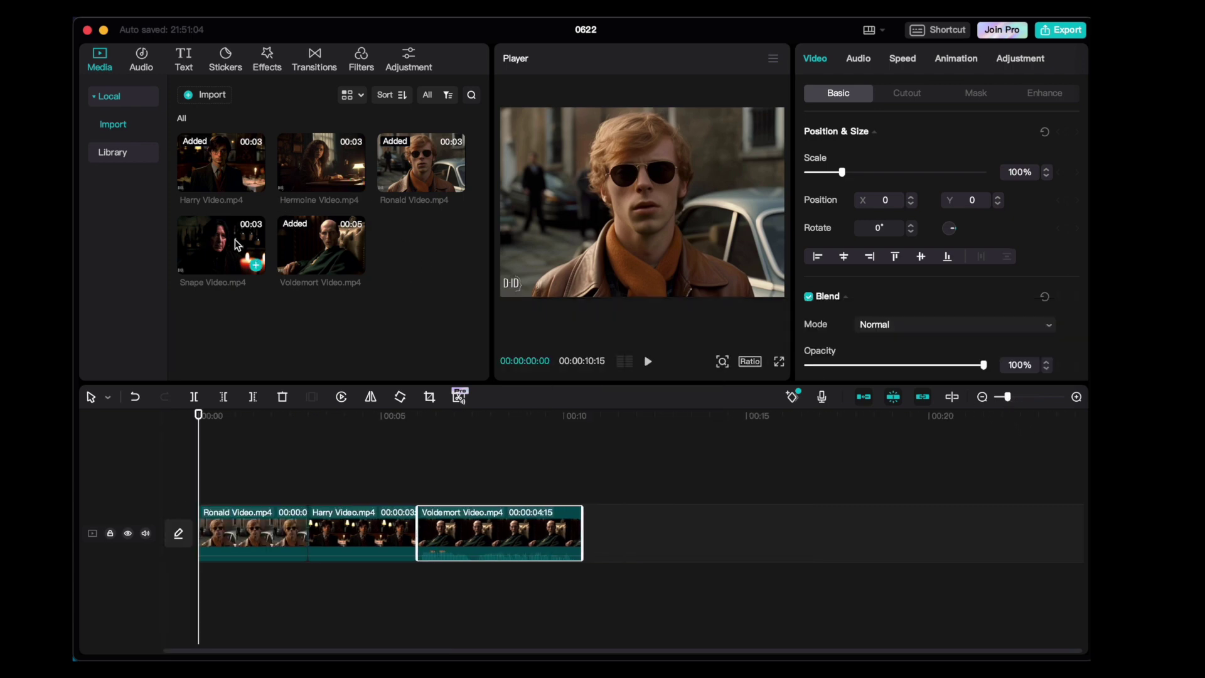
drag(238, 248, 605, 543)
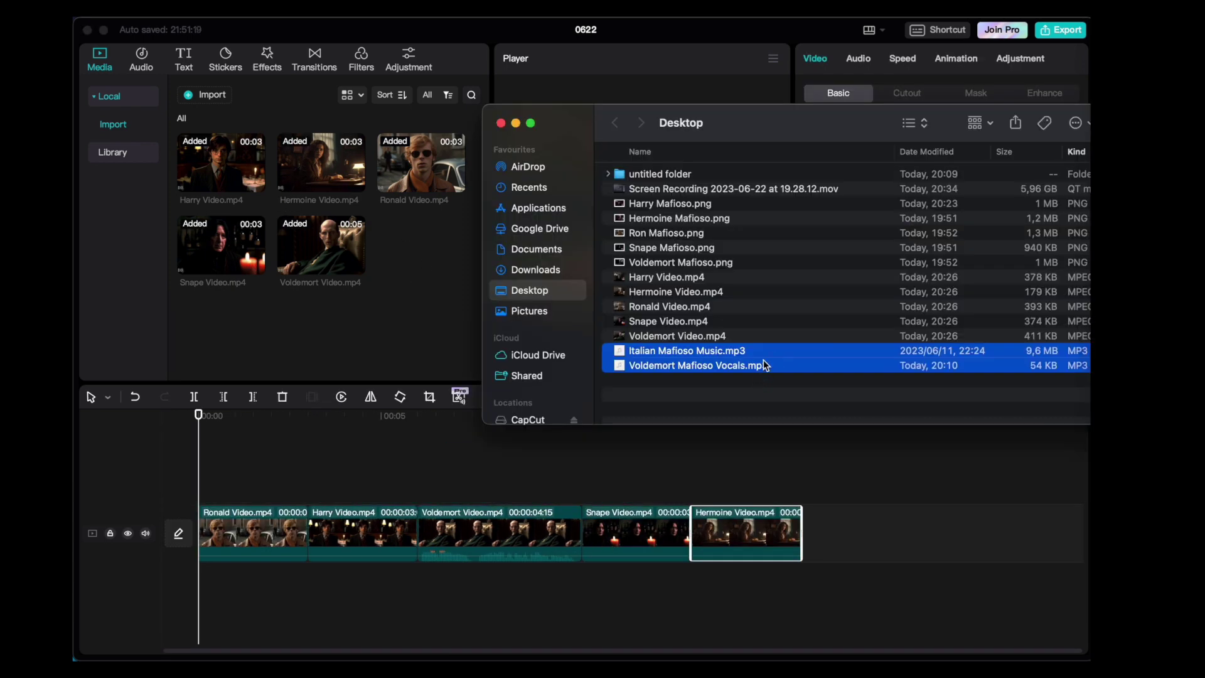
Import both mp3s, add Italian Mafioso Music at 0:00, and align Voldemort Mafioso Vocals under Voldemort
drag(461, 321, 463, 317)
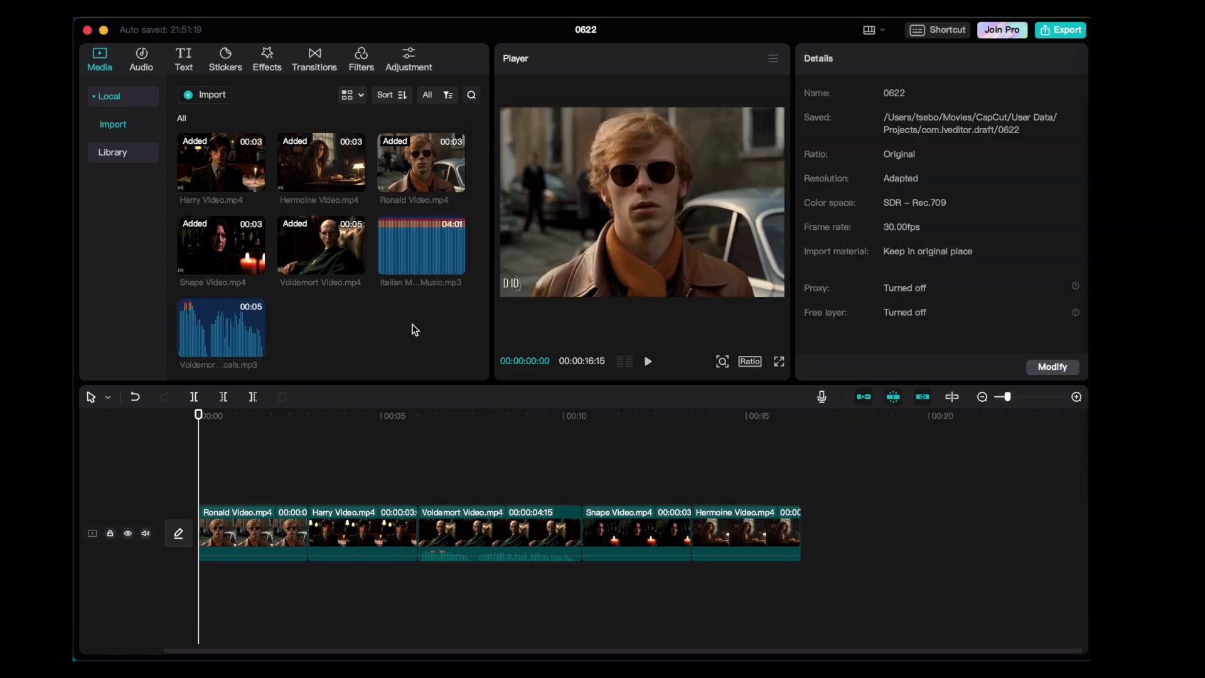
click(456, 265)
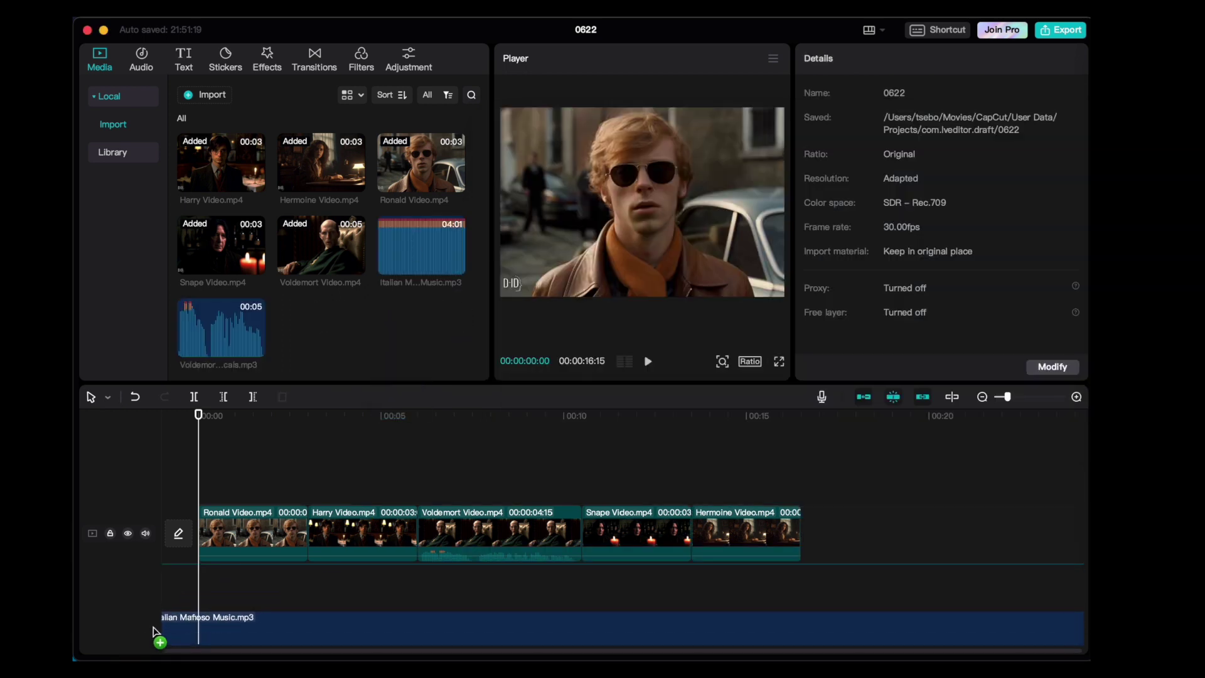
drag(233, 314, 427, 493)
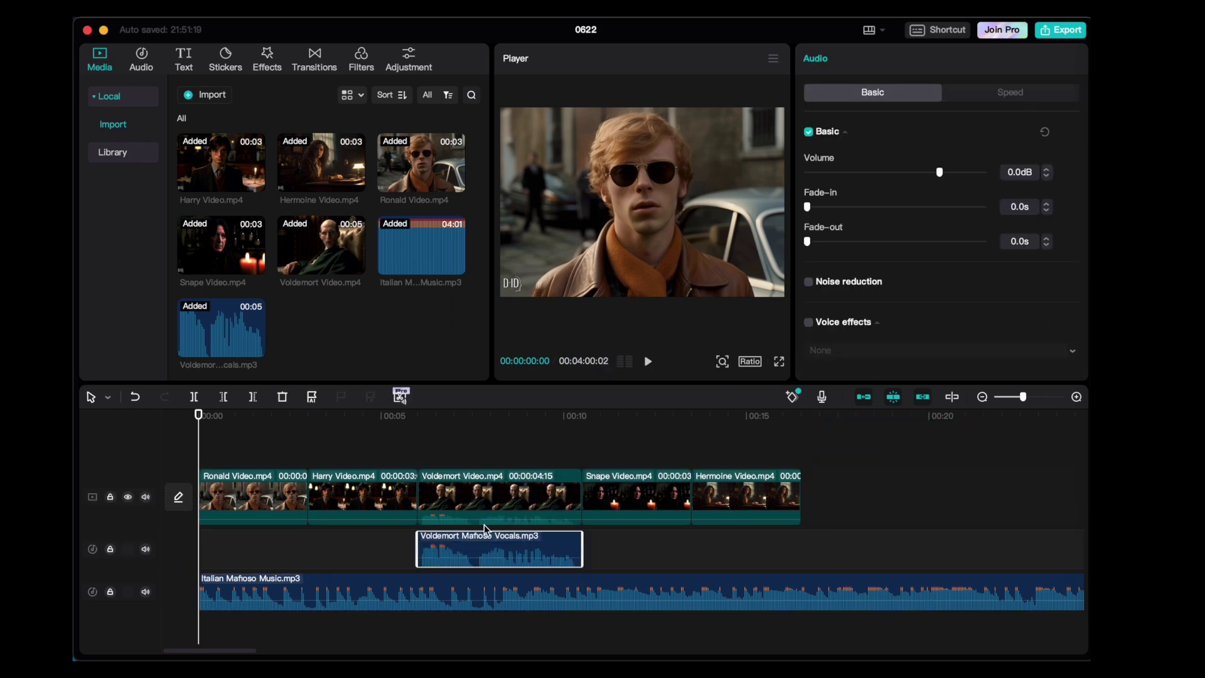
click(835, 453)
click(474, 558)
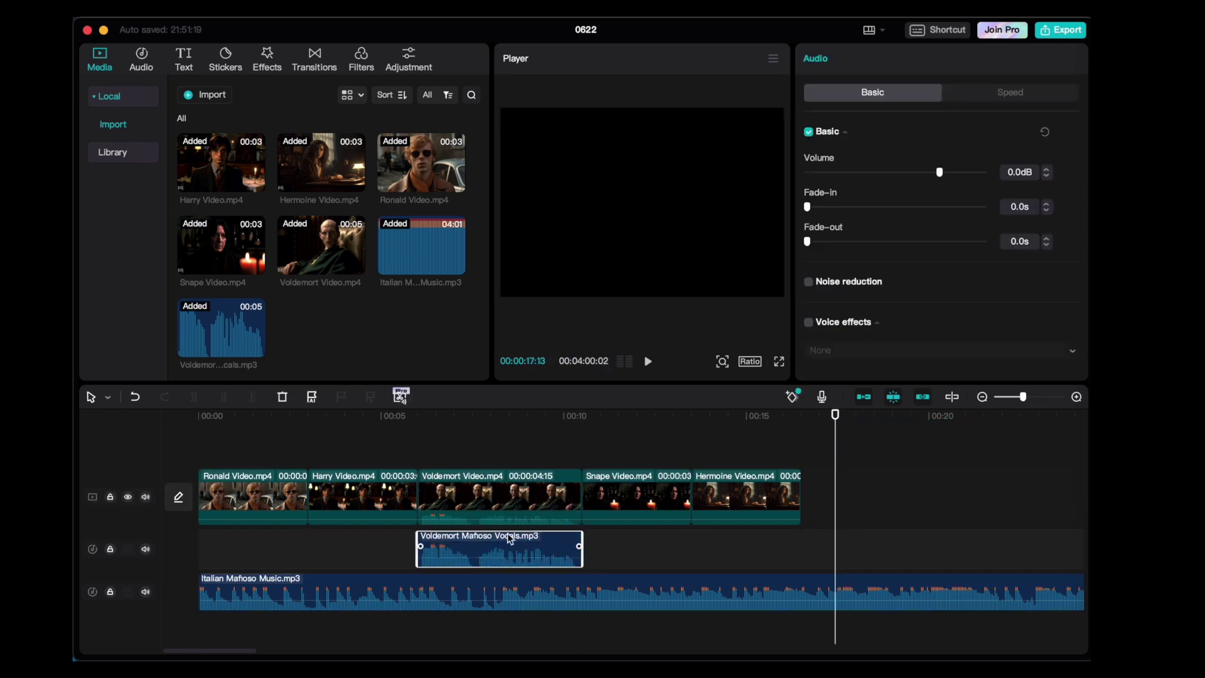
click(427, 465)
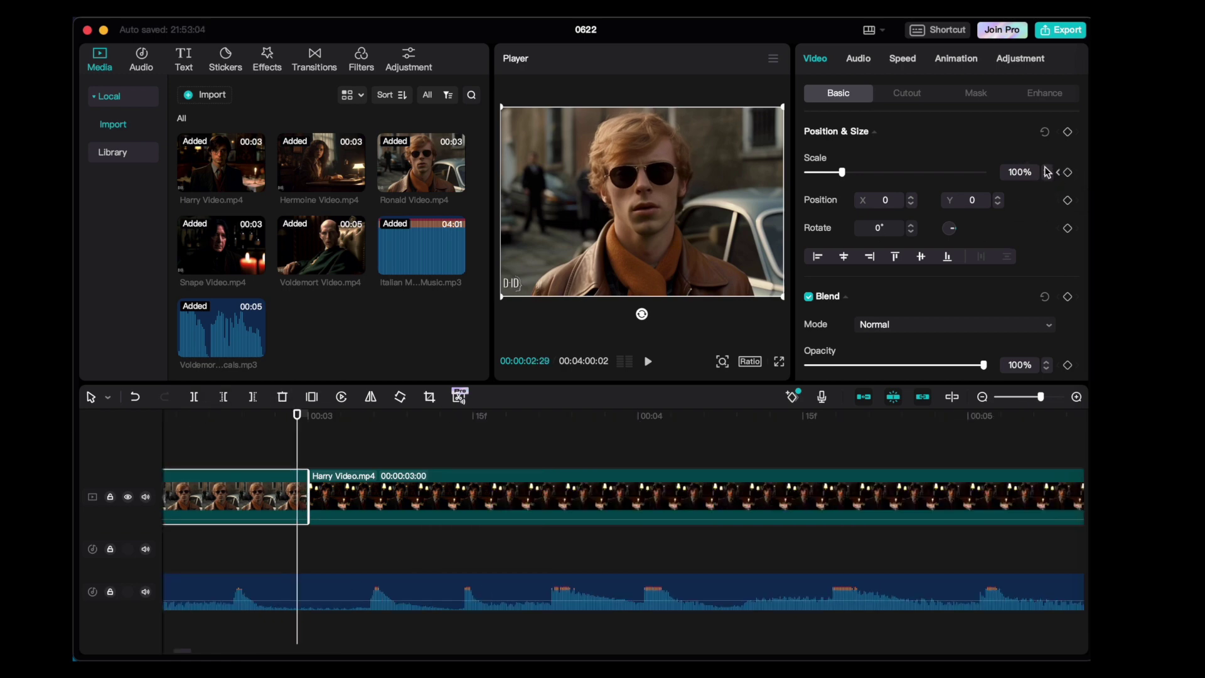
Return the playhead to 0:00 and play back the assembled edit
scroll(1047, 172, up, 12)
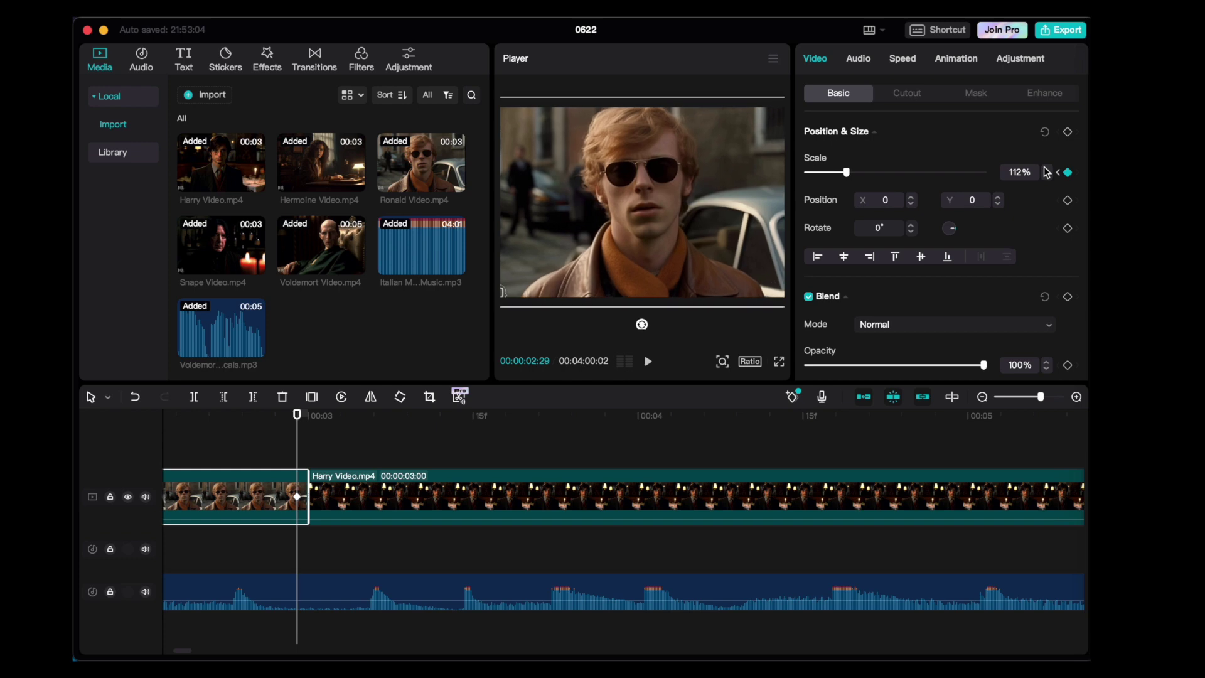
scroll(1047, 172, up, 3)
scroll(972, 408, down, 5)
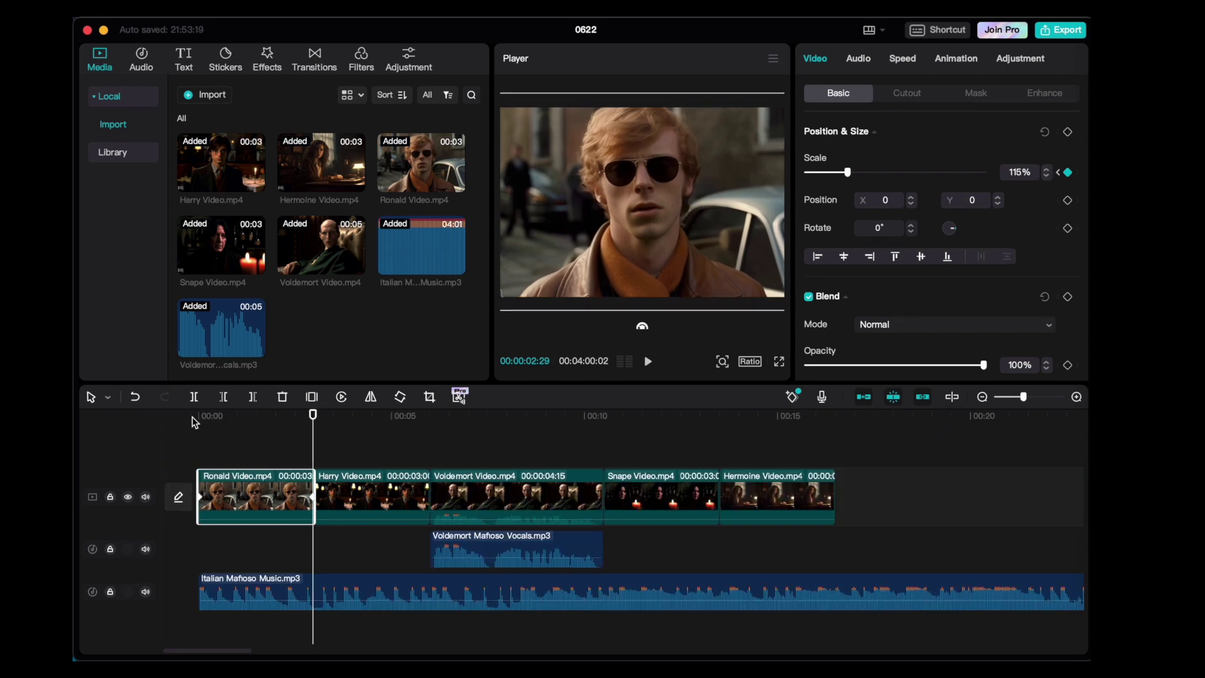
click(195, 416)
key(space)
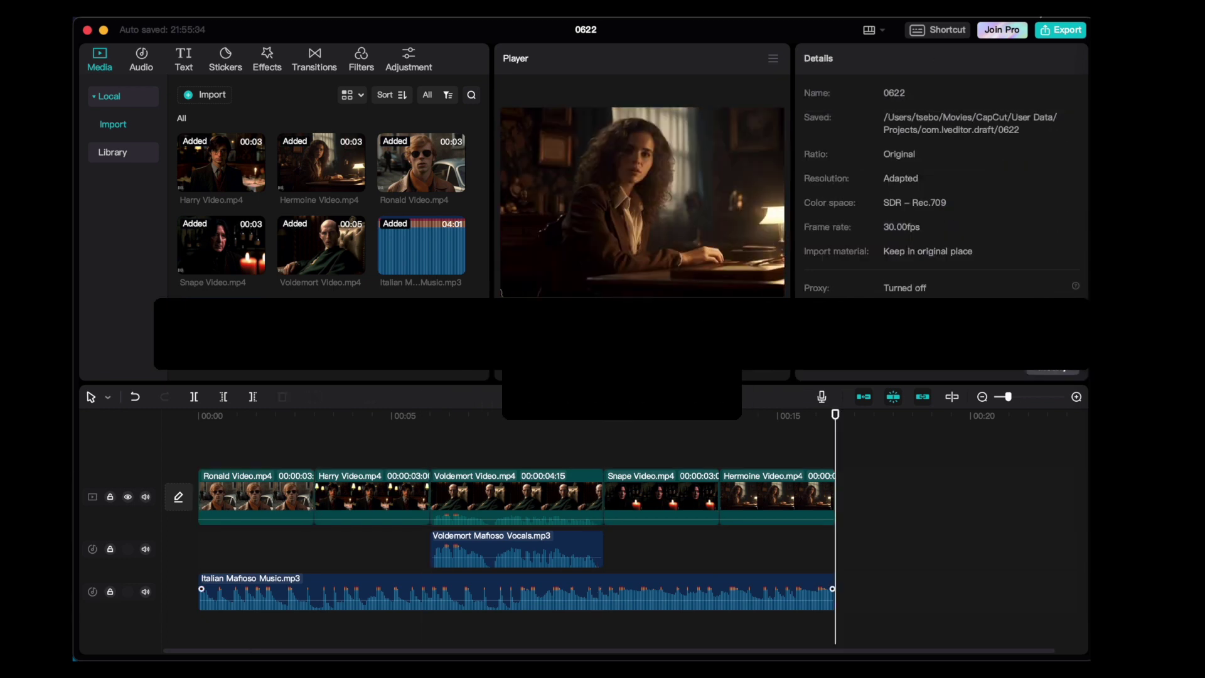
Open export settings at 1080P H.264 and start retitling the project 'Harry Po…'
click(1051, 32)
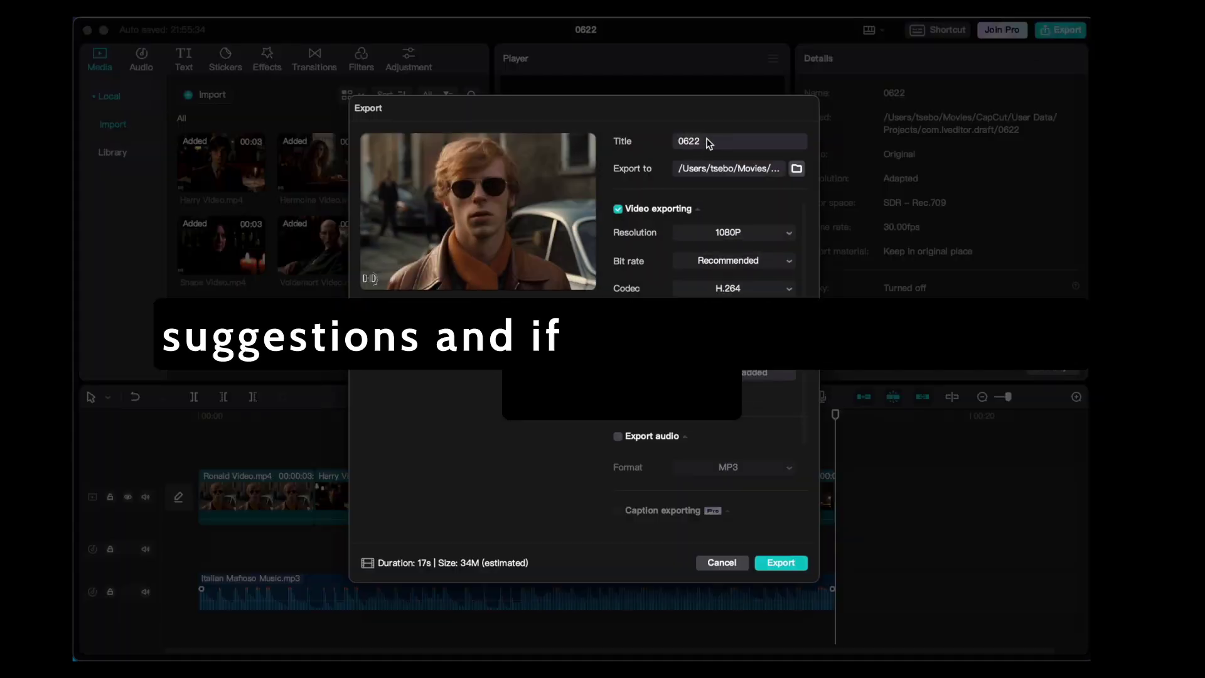
text(Harry Po)
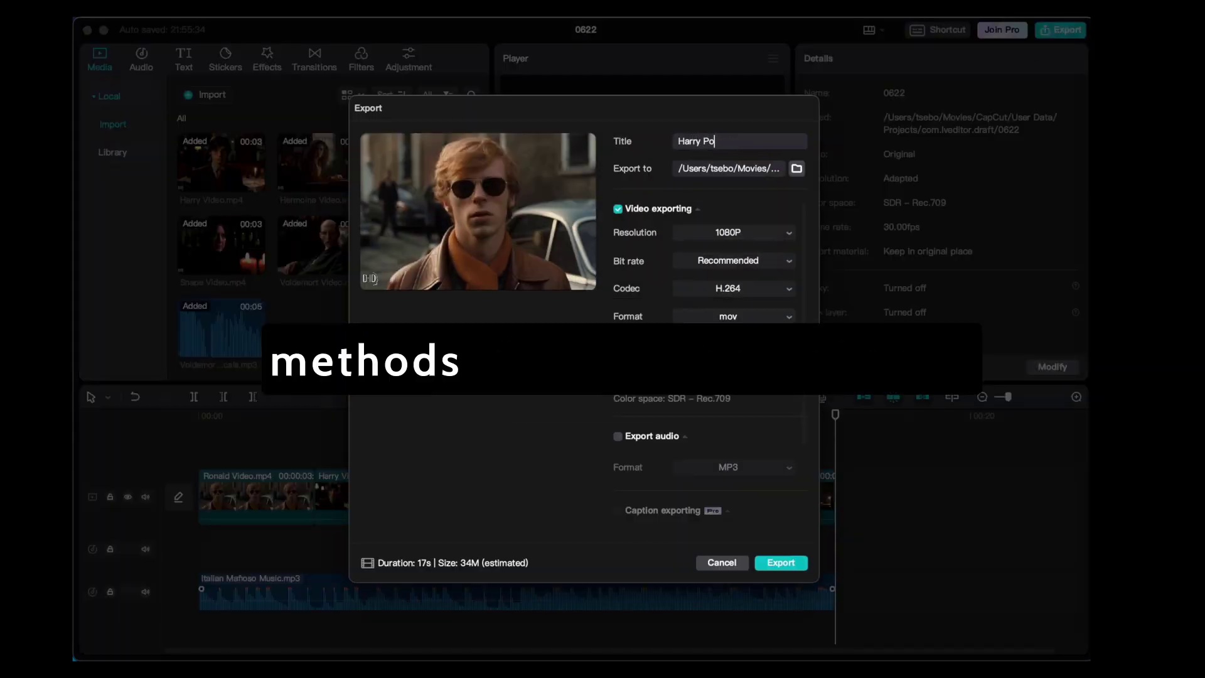